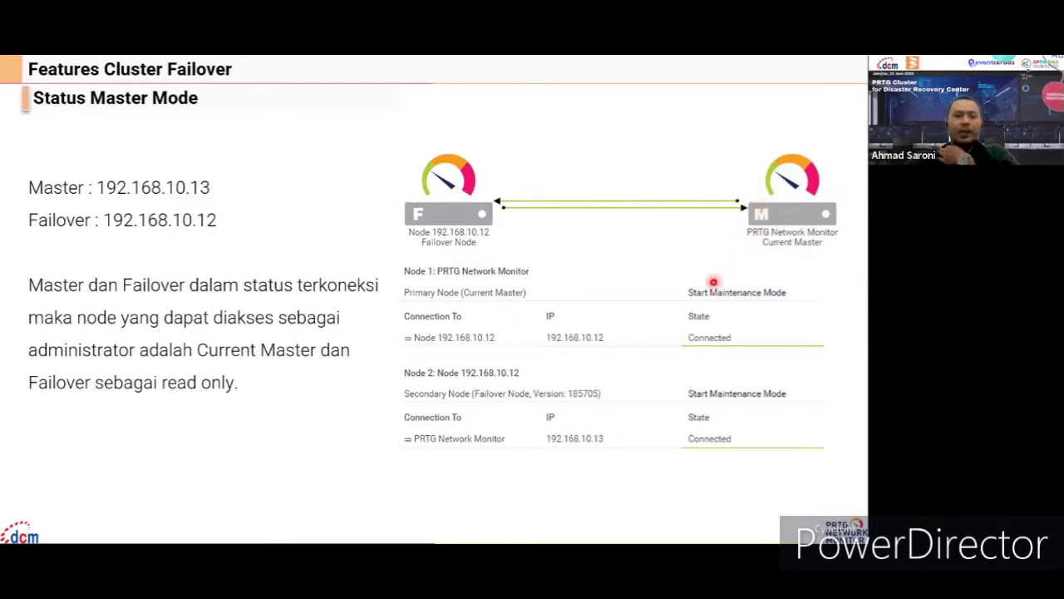
key(Right)
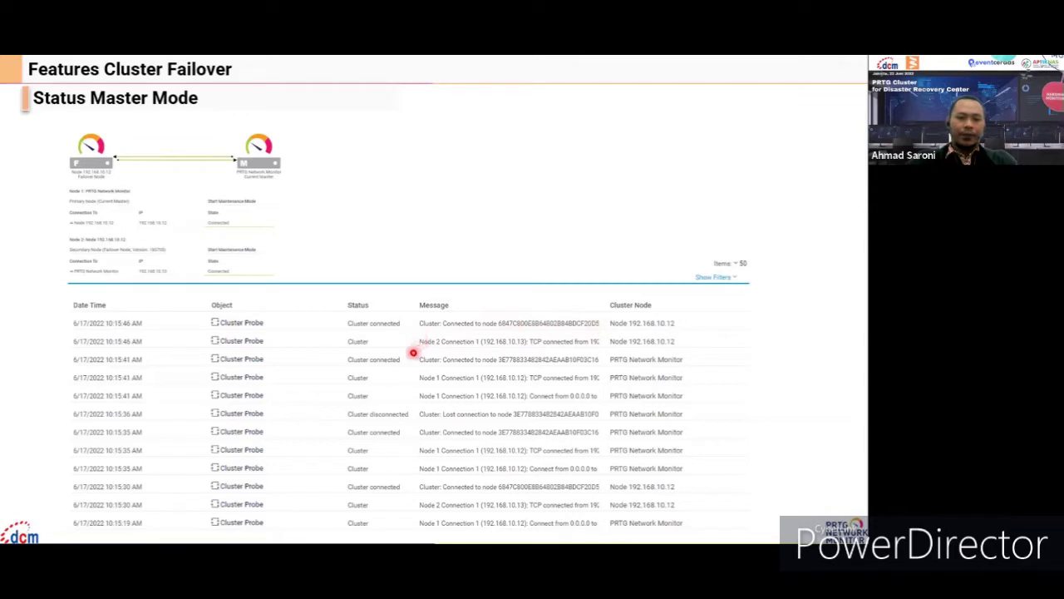
key(Right)
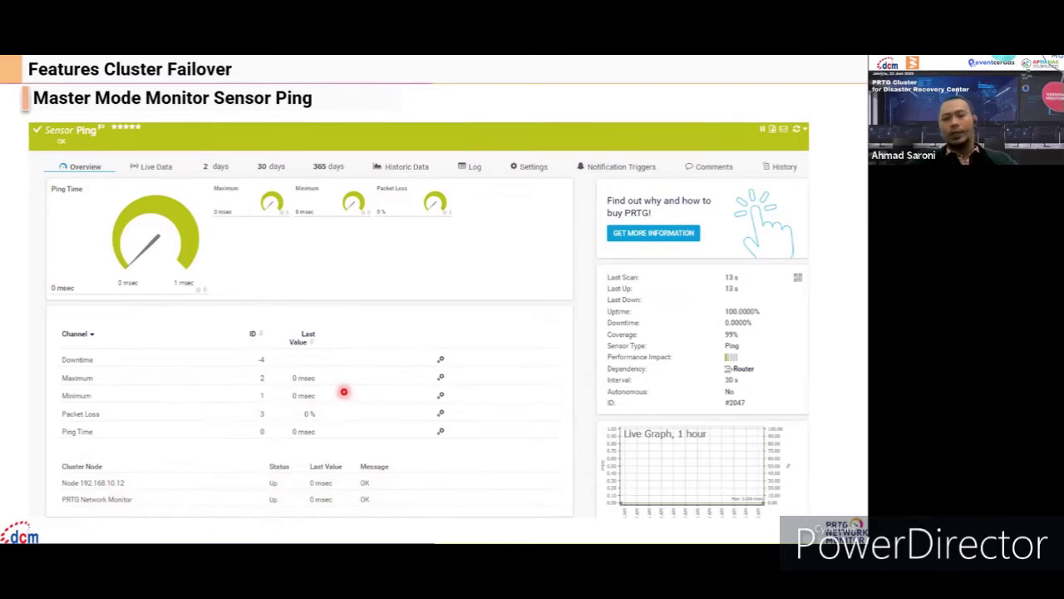
key(Right)
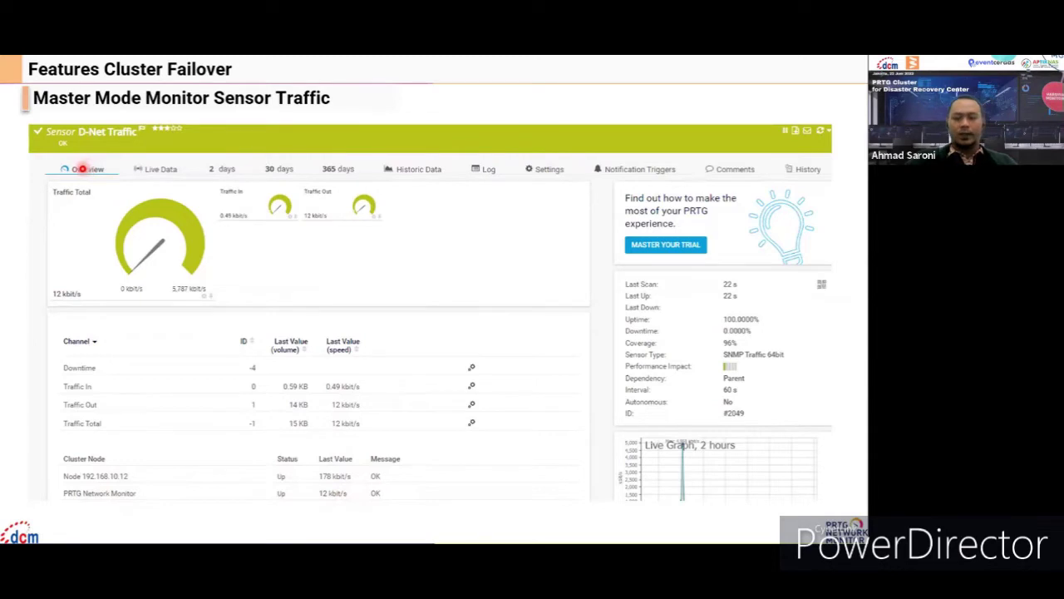
key(Right)
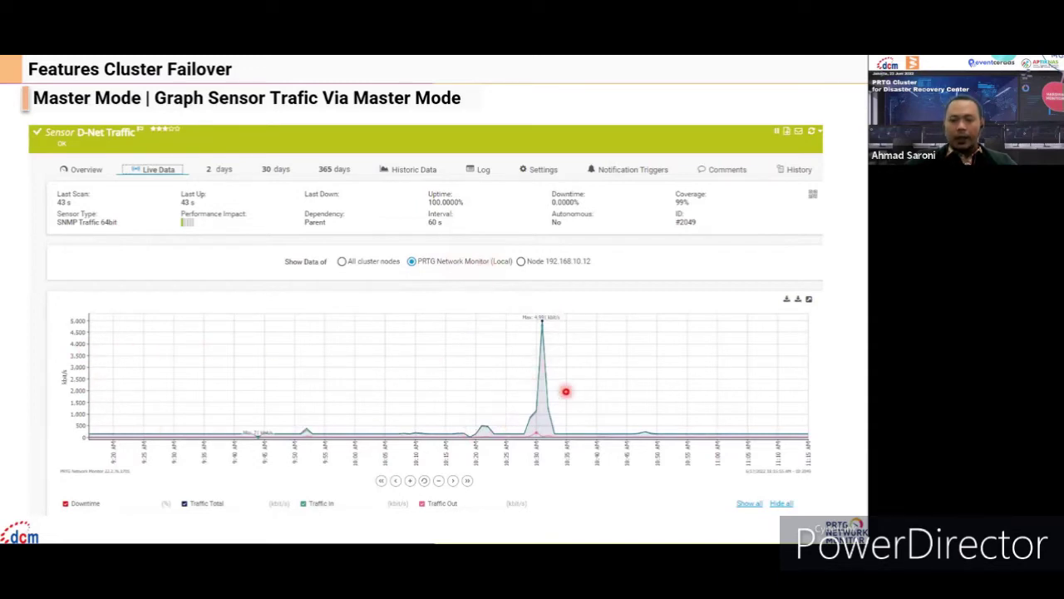
key(Right)
key(Left)
key(Right)
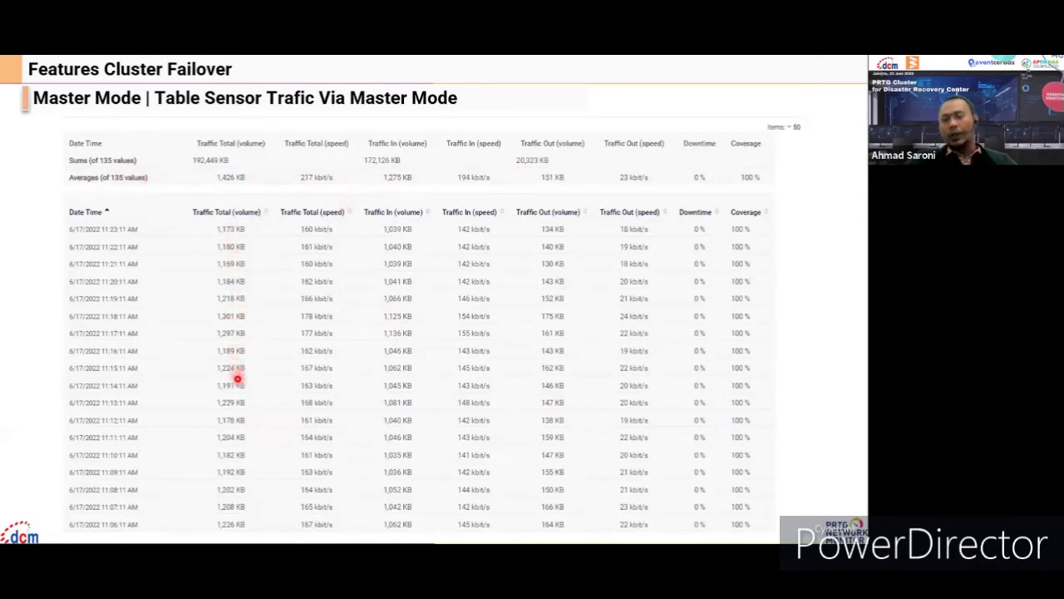
key(Right)
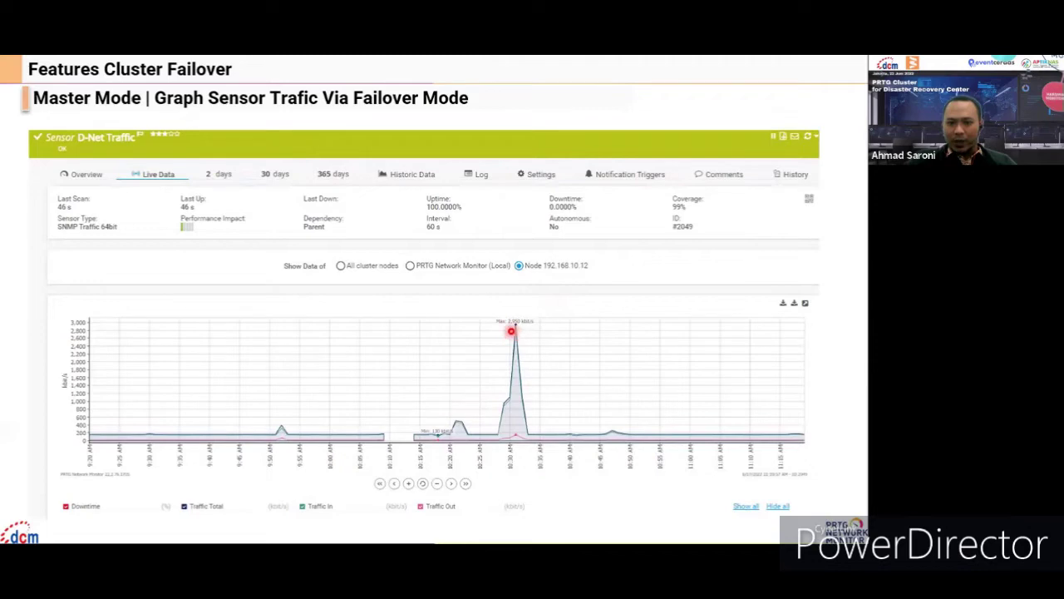
key(Right)
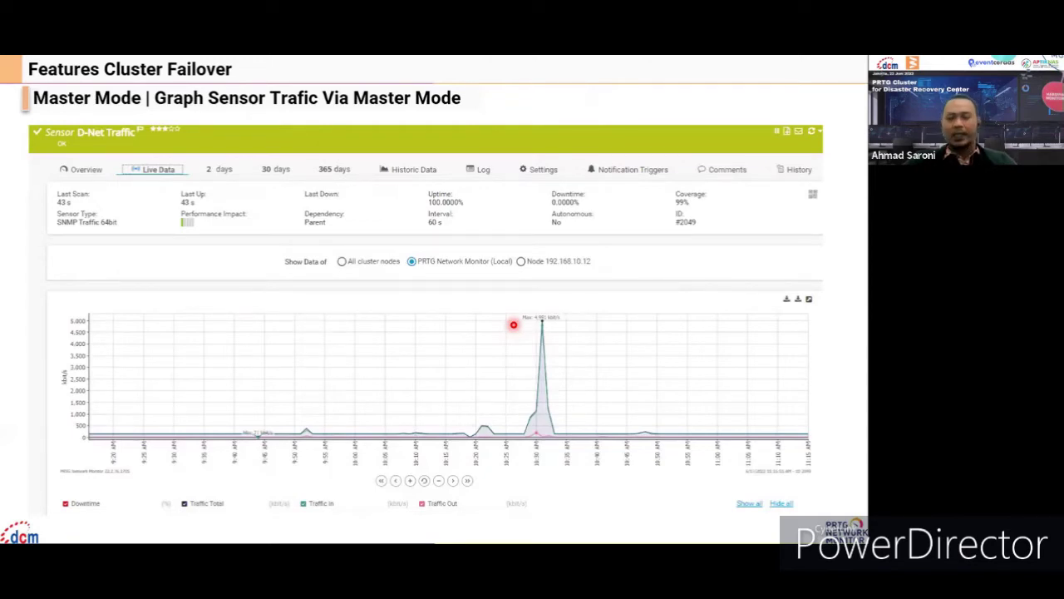
key(Right)
key(Right)
key(Right)
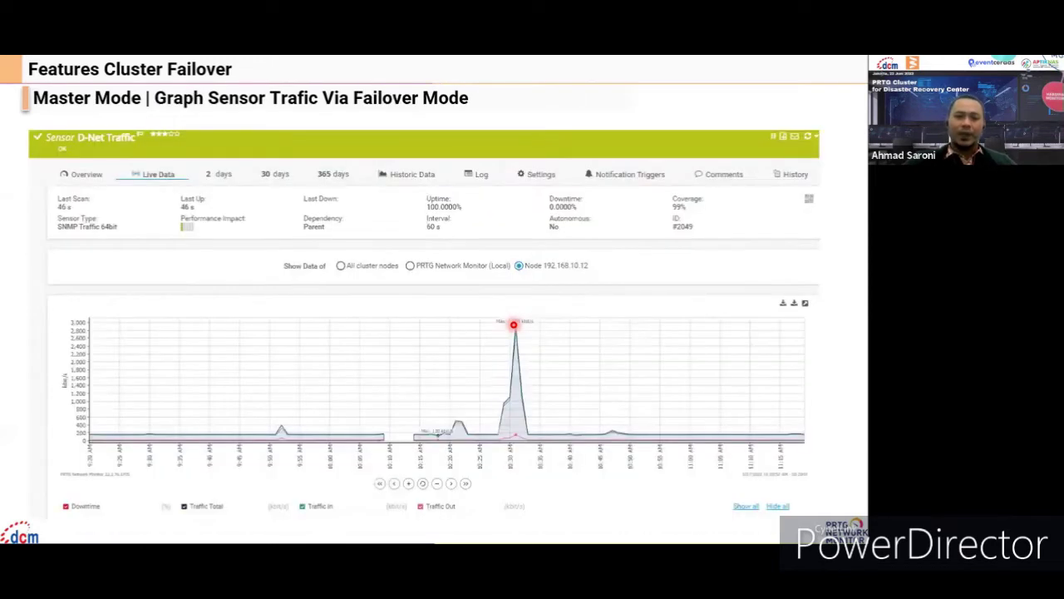
key(Left)
key(Right)
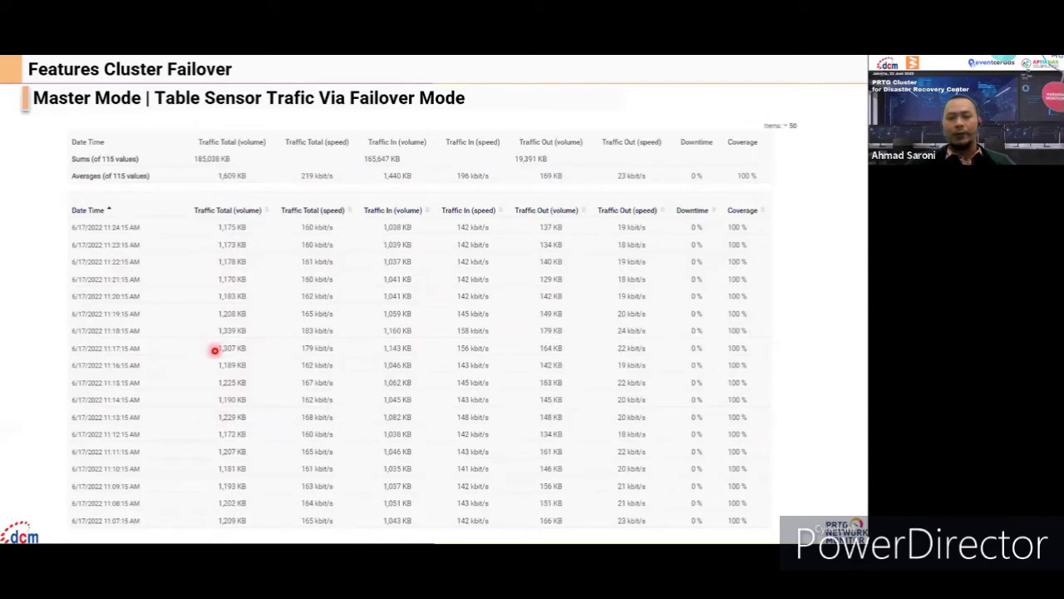
key(Right)
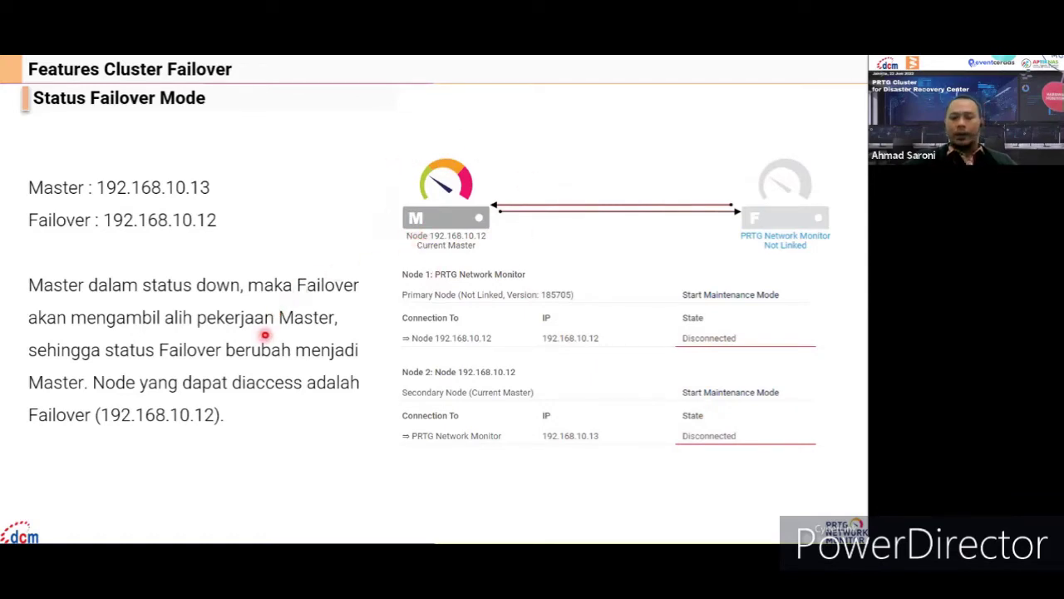
key(Right)
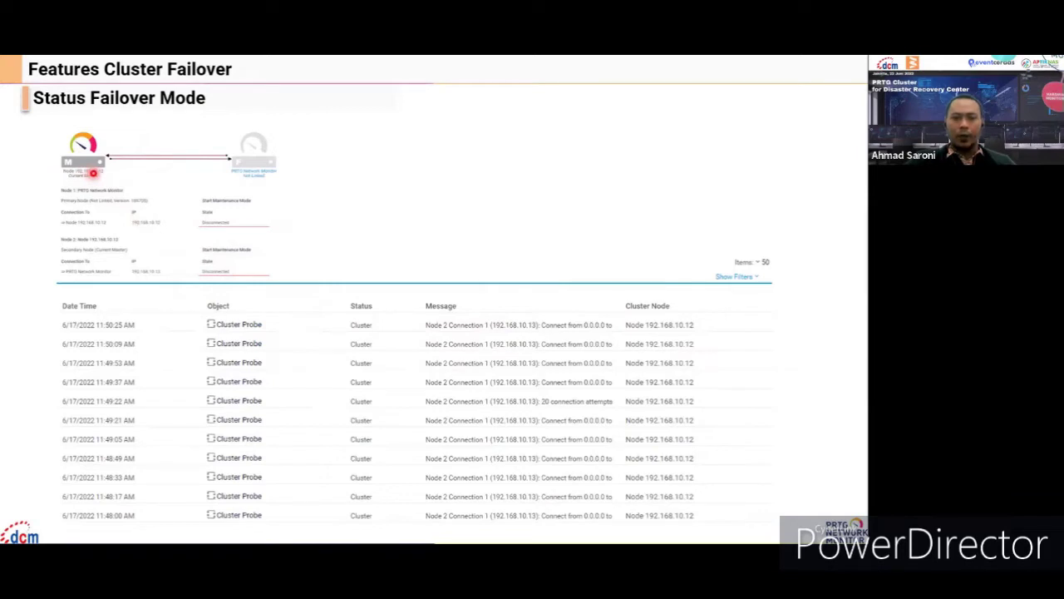
key(Right)
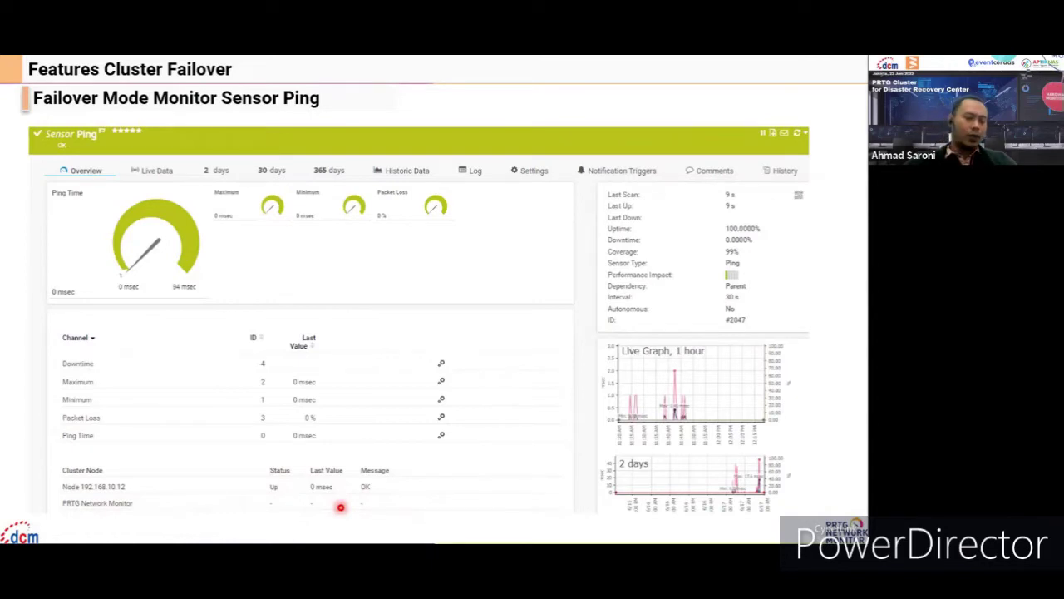
key(Right)
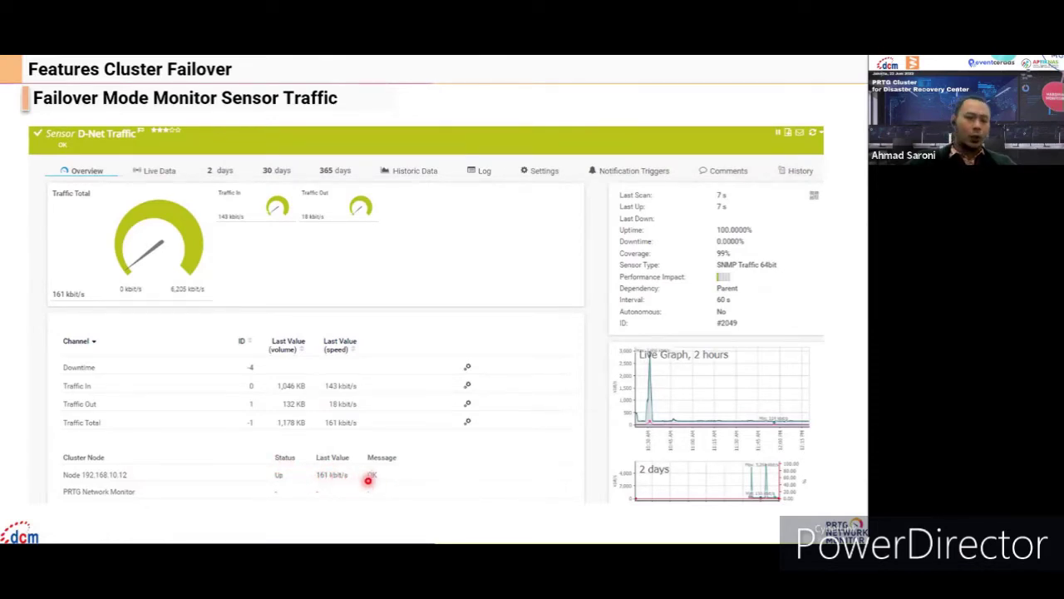
key(Right)
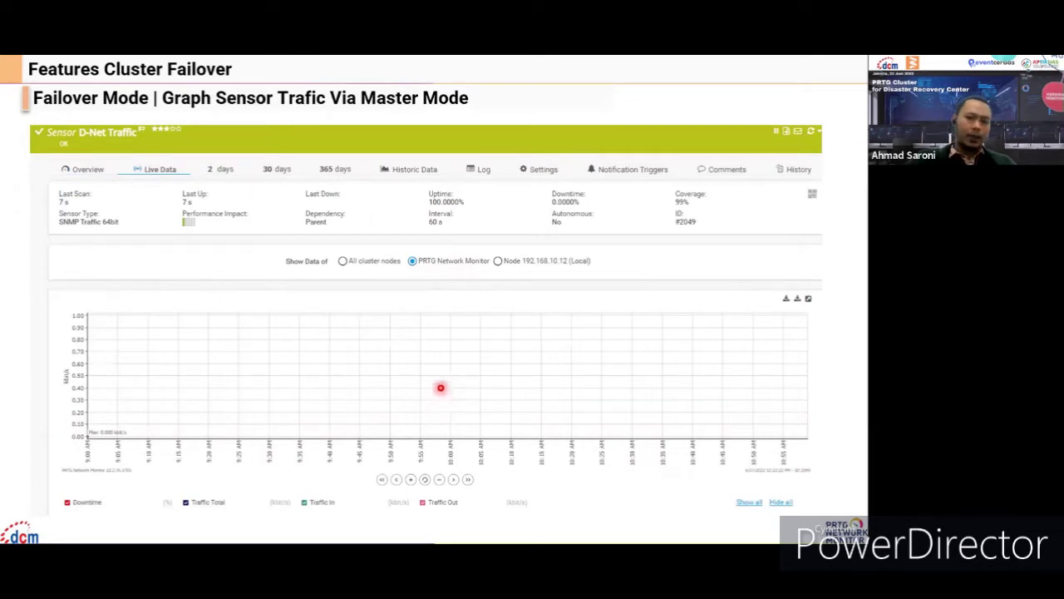
key(Right)
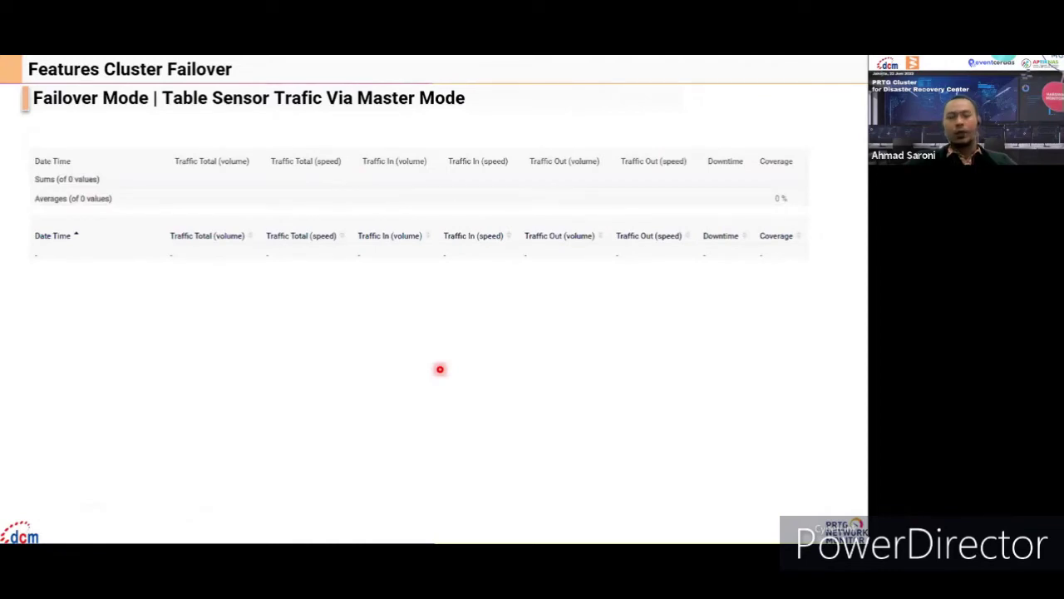
key(Right)
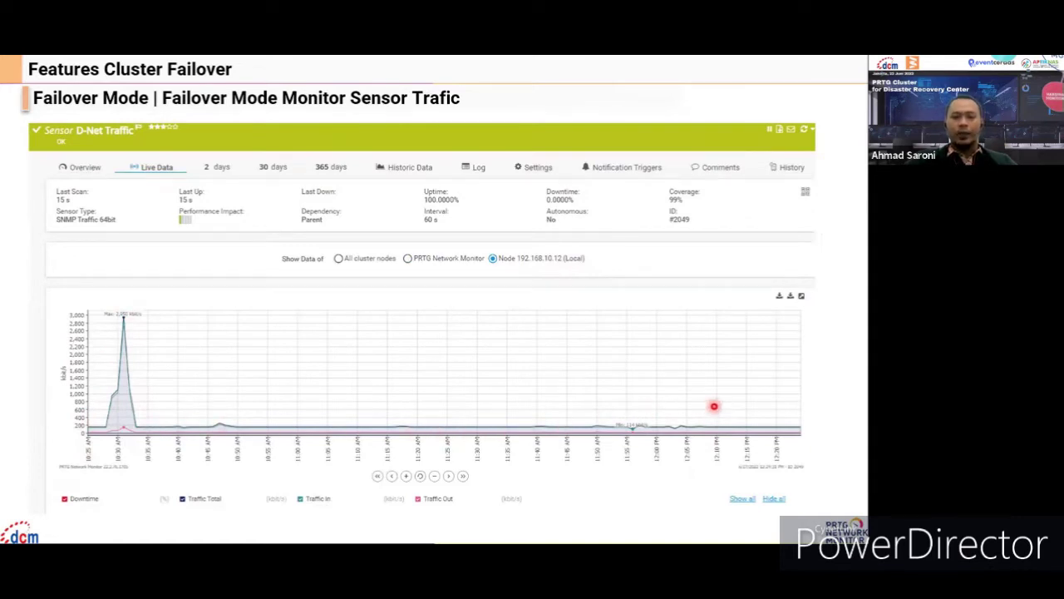
key(Right)
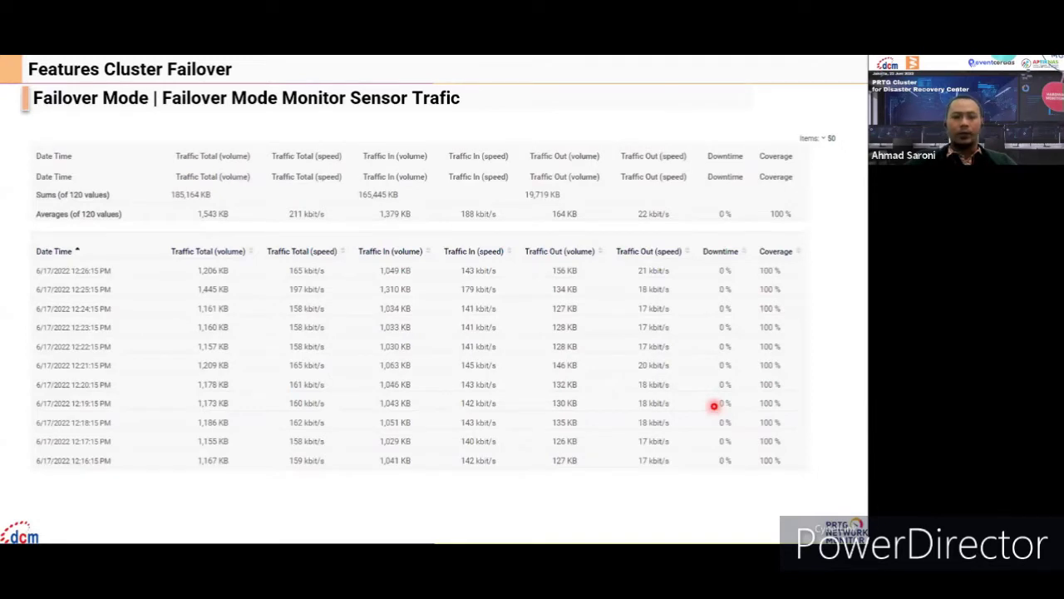
key(Right)
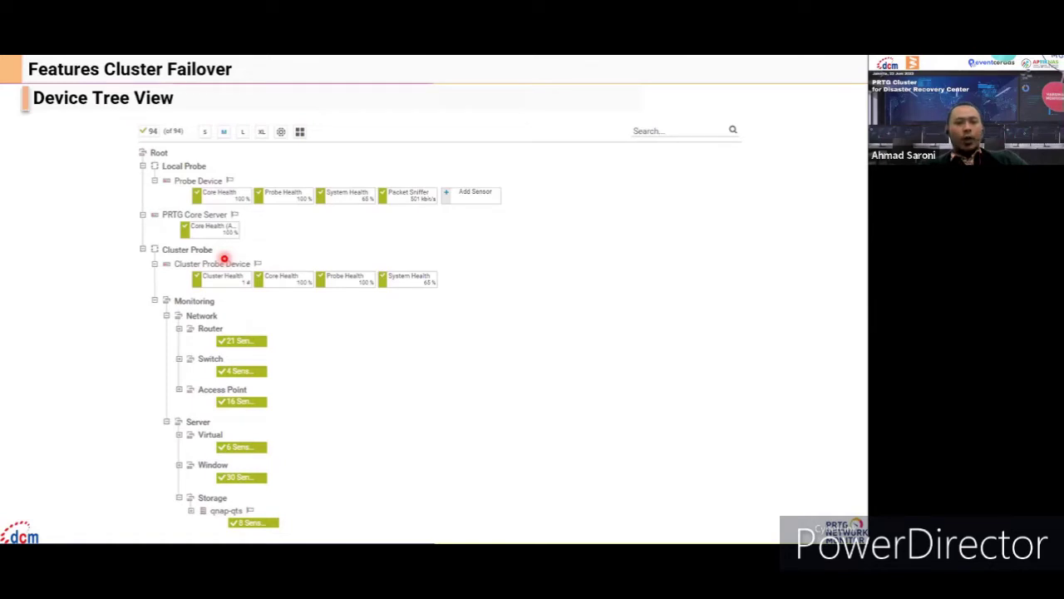
key(Right)
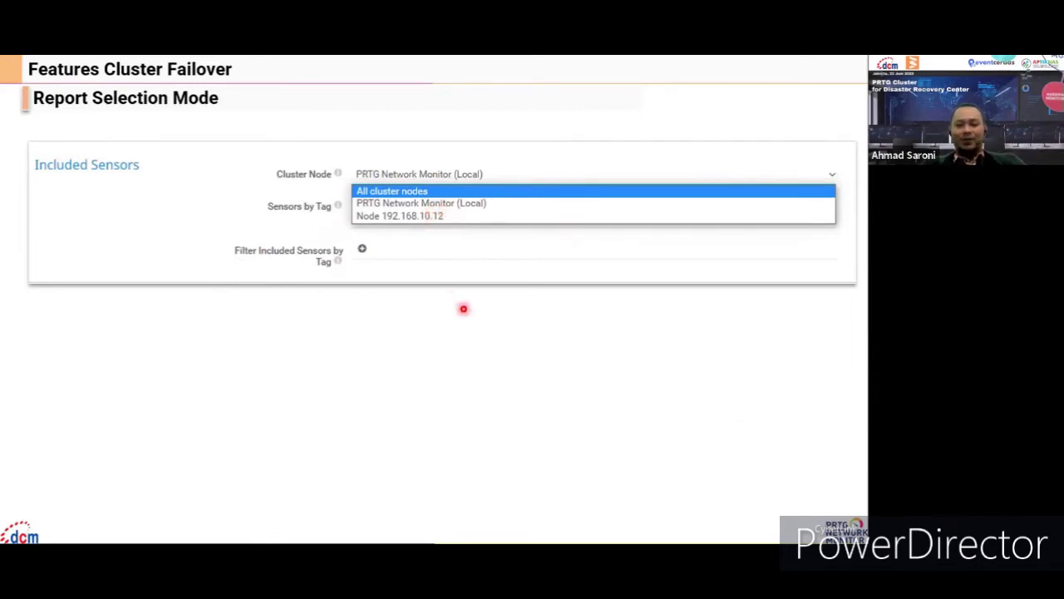
key(Right)
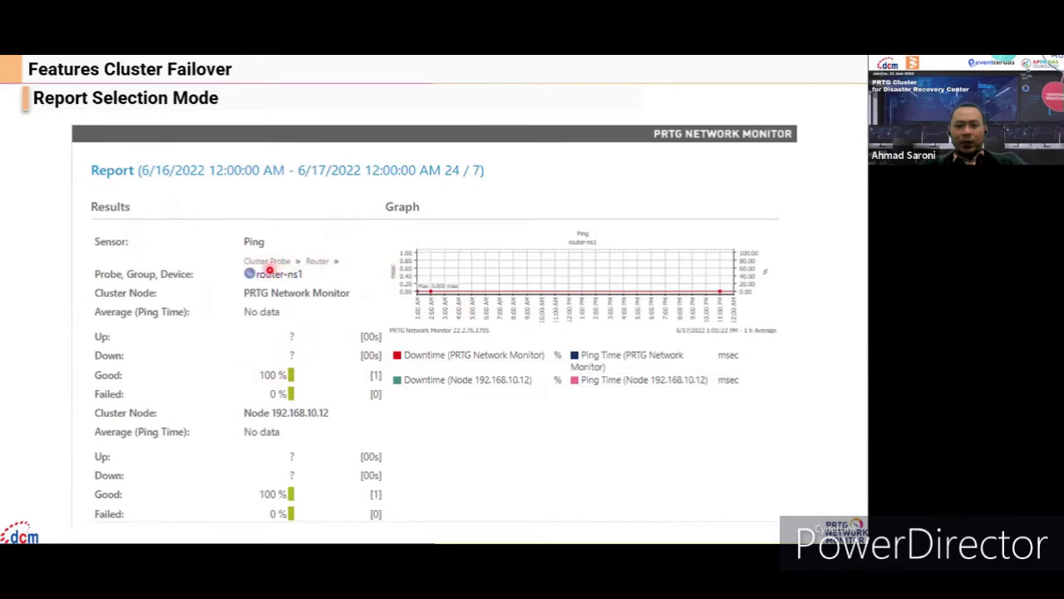
click(270, 270)
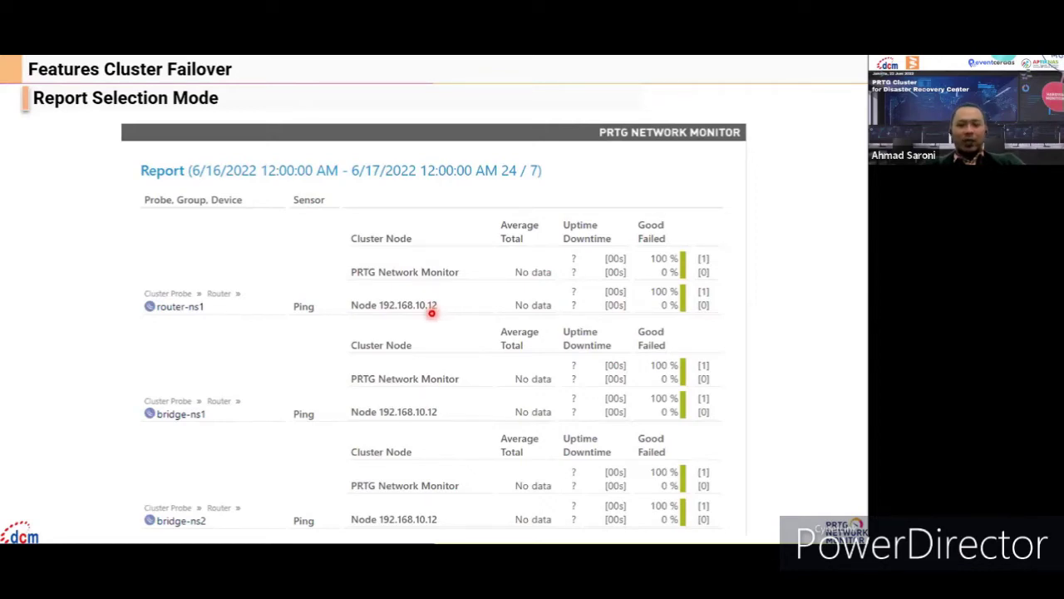
key(Right)
key(Right)
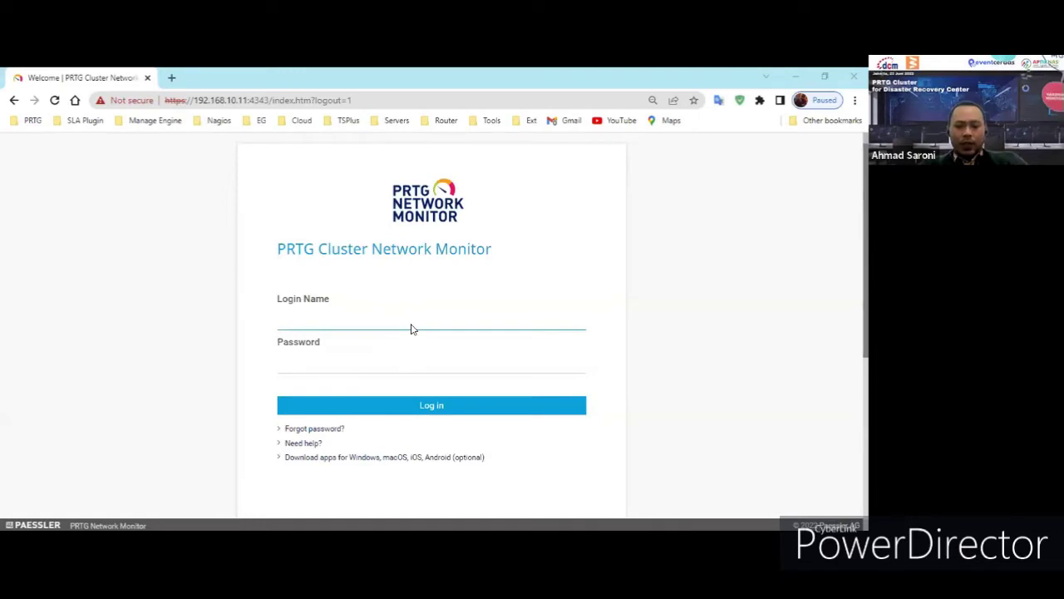
Log in to PRTG Cluster Network Monitor with the account's login name and password.
click(410, 324)
text(ron)
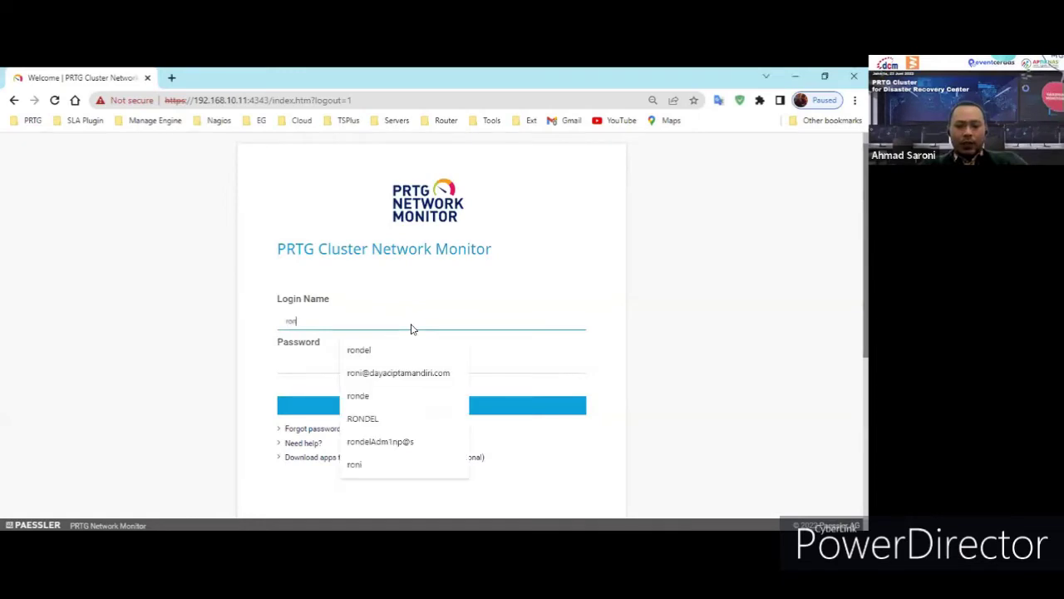
text(del)
key(Tab)
text(••••••••)
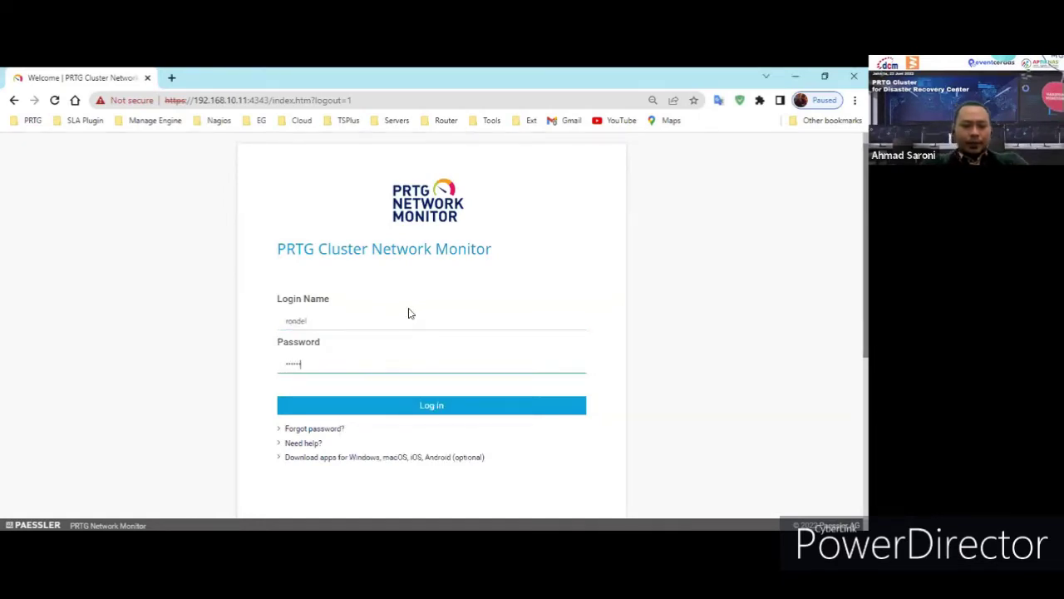
key(Return)
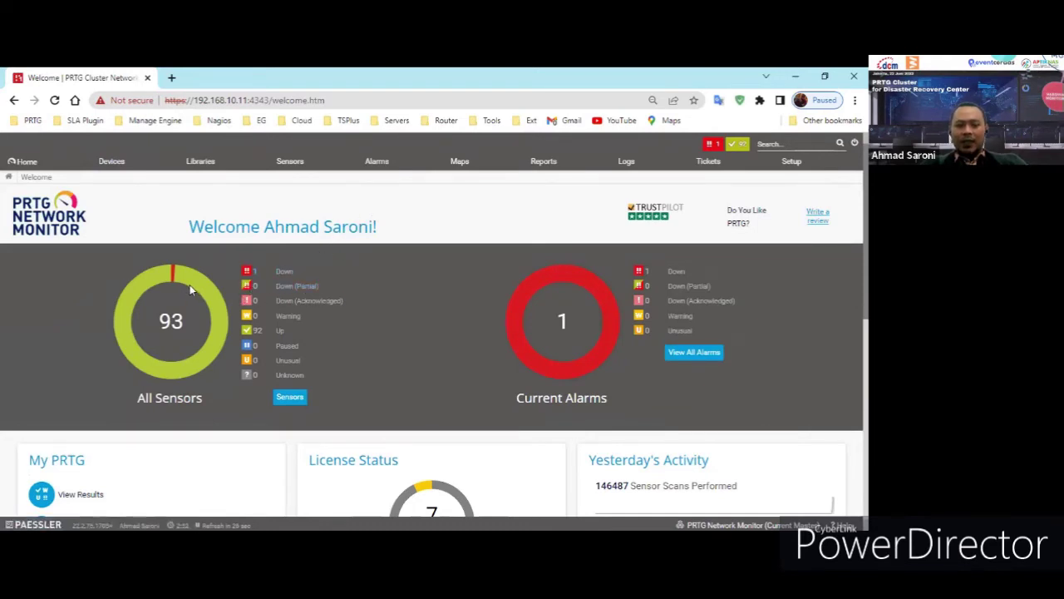
Open the Root group's device tree with Local Probe collapsed, Cluster Probe expanded and its Monitoring group collapsed.
key(ctrl+plus)
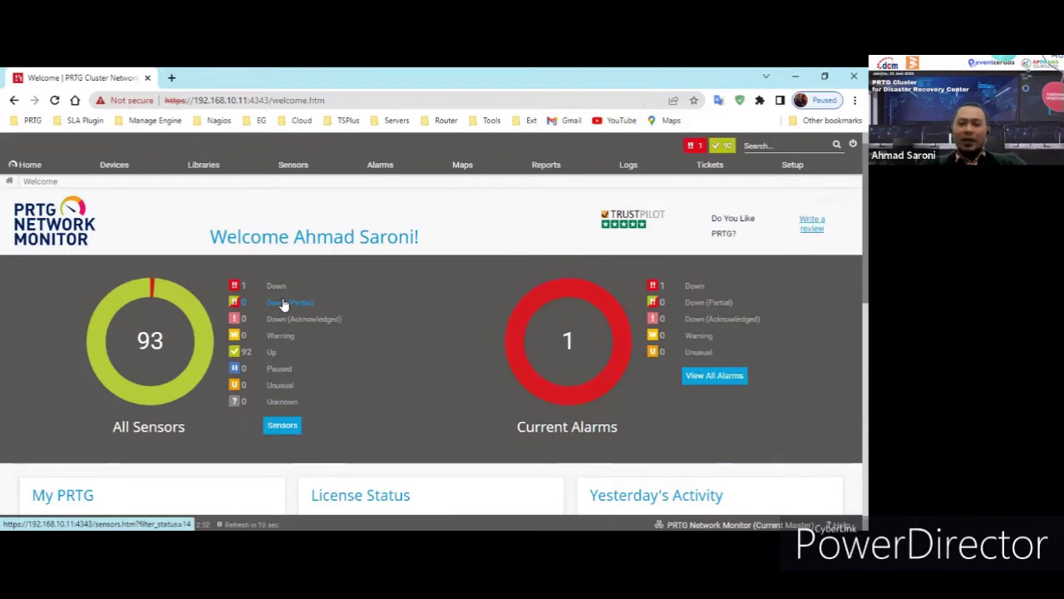
click(116, 166)
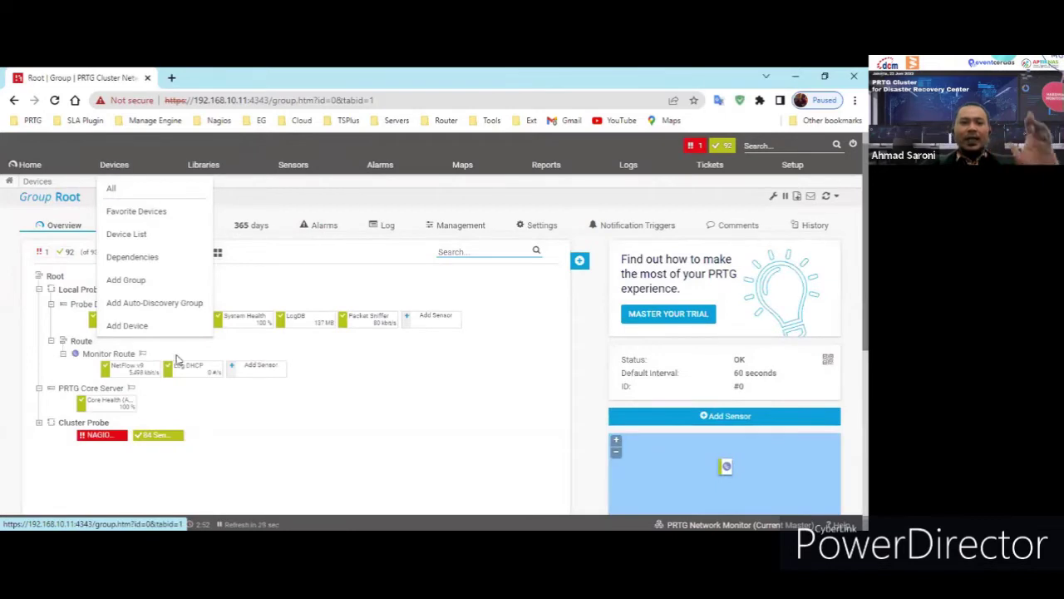
click(39, 289)
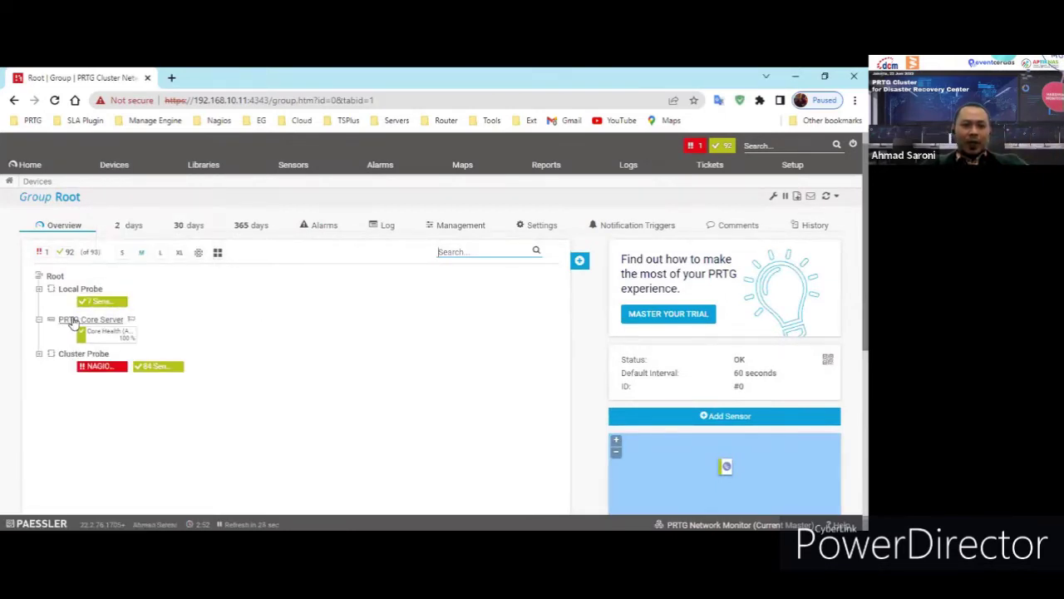
click(38, 354)
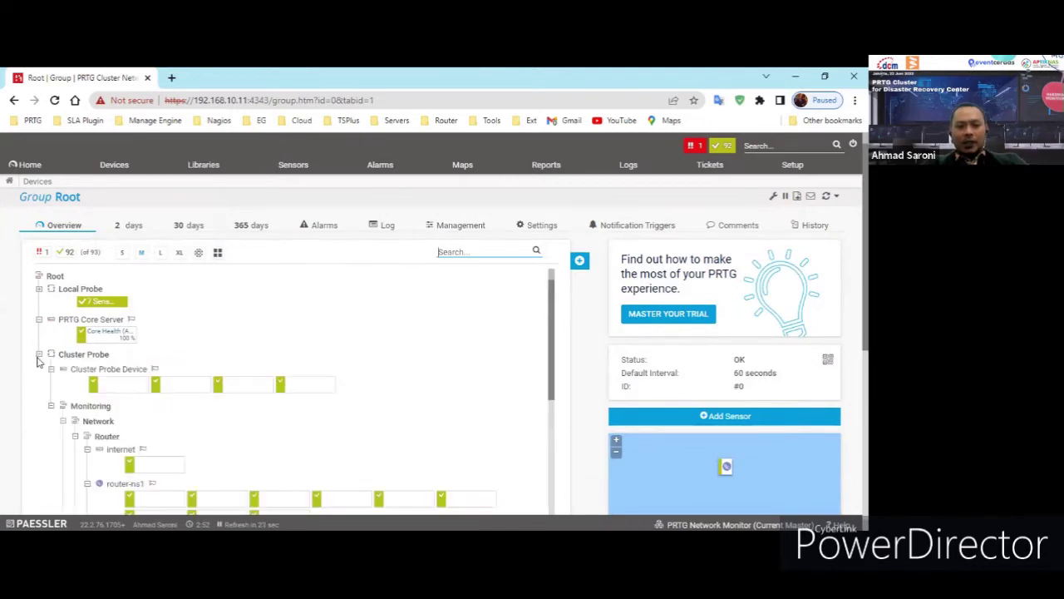
click(52, 406)
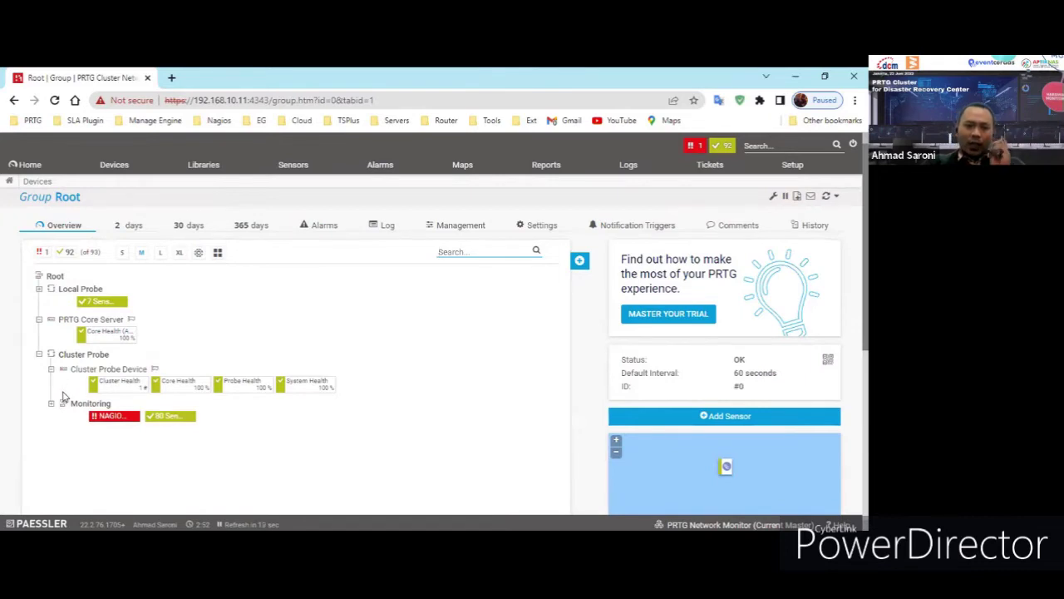
Compare the Local Probe and Cluster Probe branches by collapsing and expanding them, leaving both expanded.
click(40, 289)
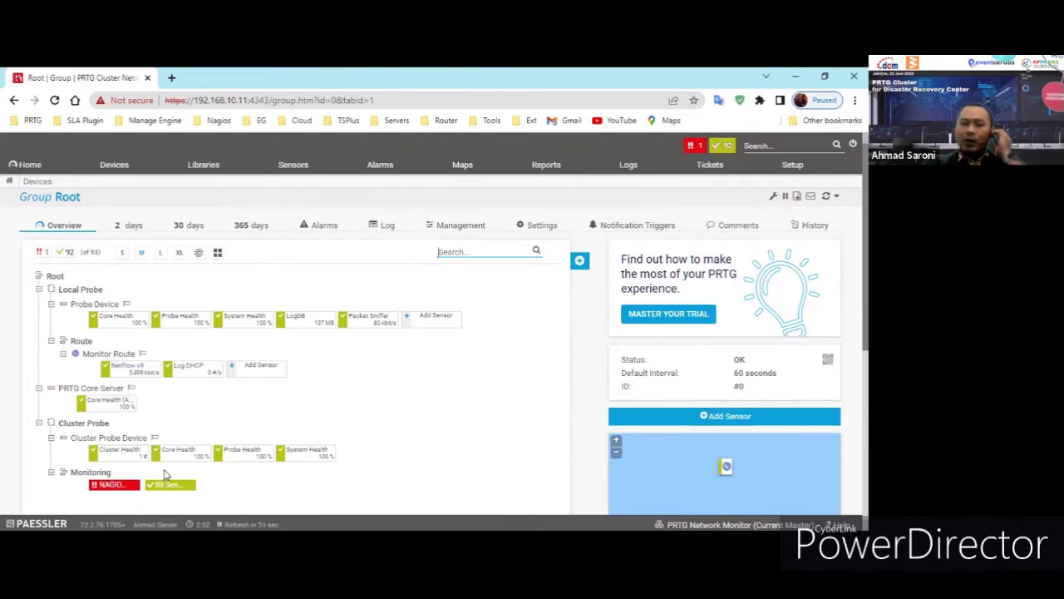
click(39, 290)
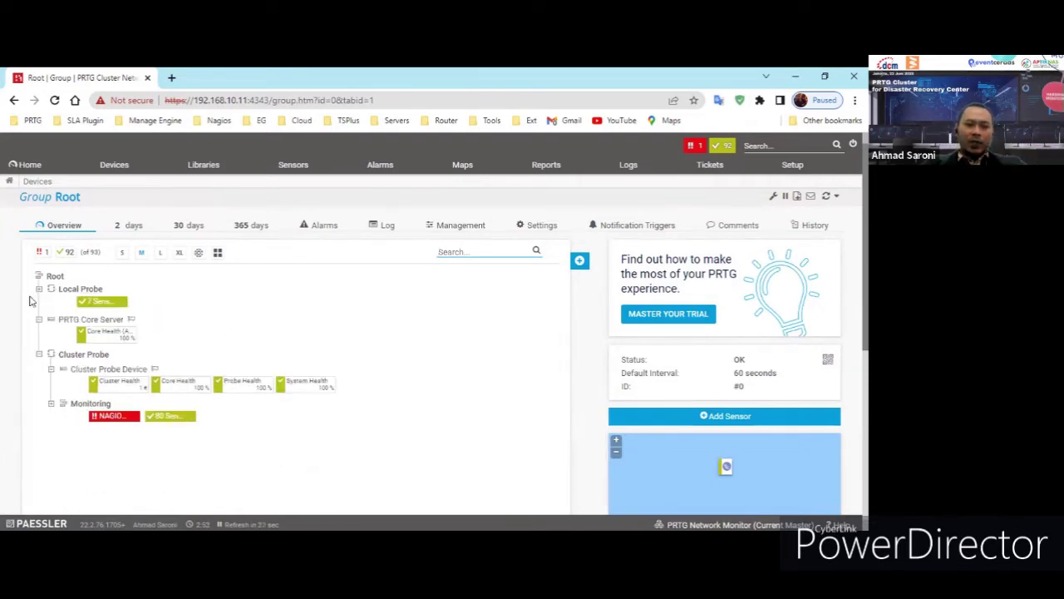
click(39, 354)
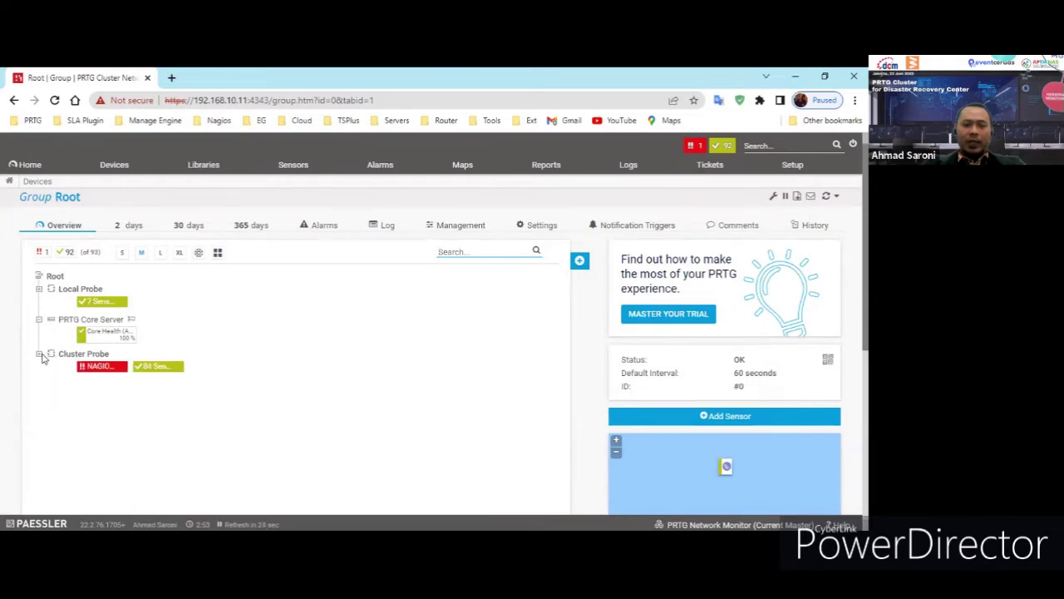
click(39, 355)
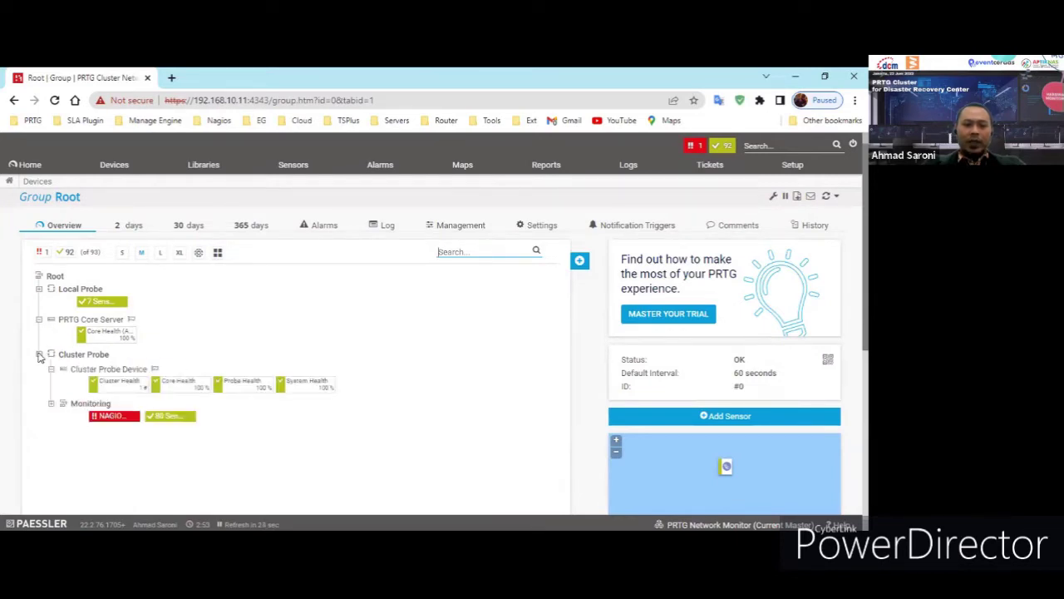
click(39, 291)
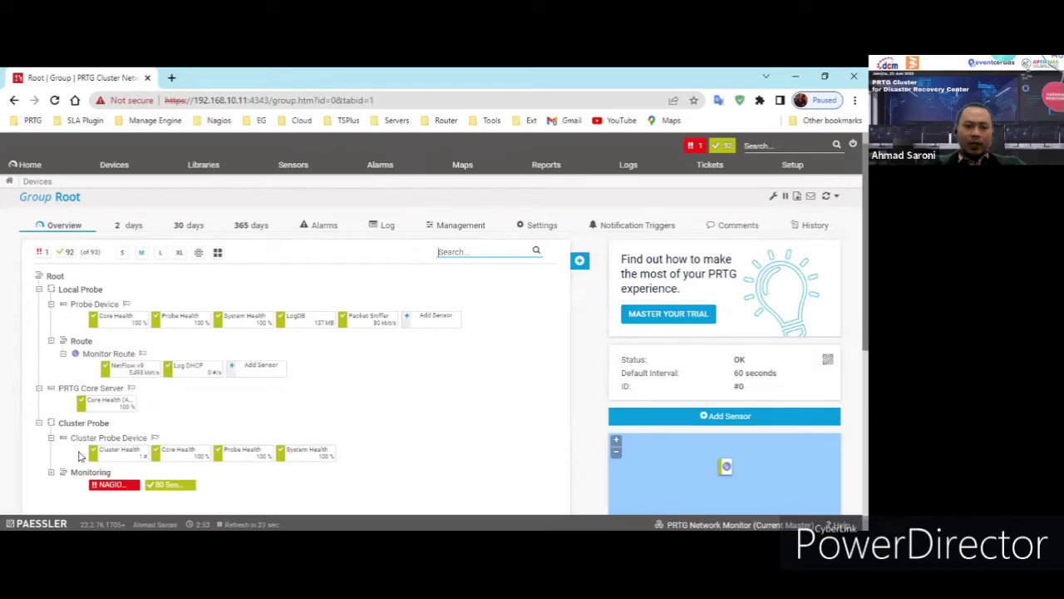
Expand the Cluster Probe's Monitoring group and open the Ping sensor of the router-ns1 device.
click(50, 472)
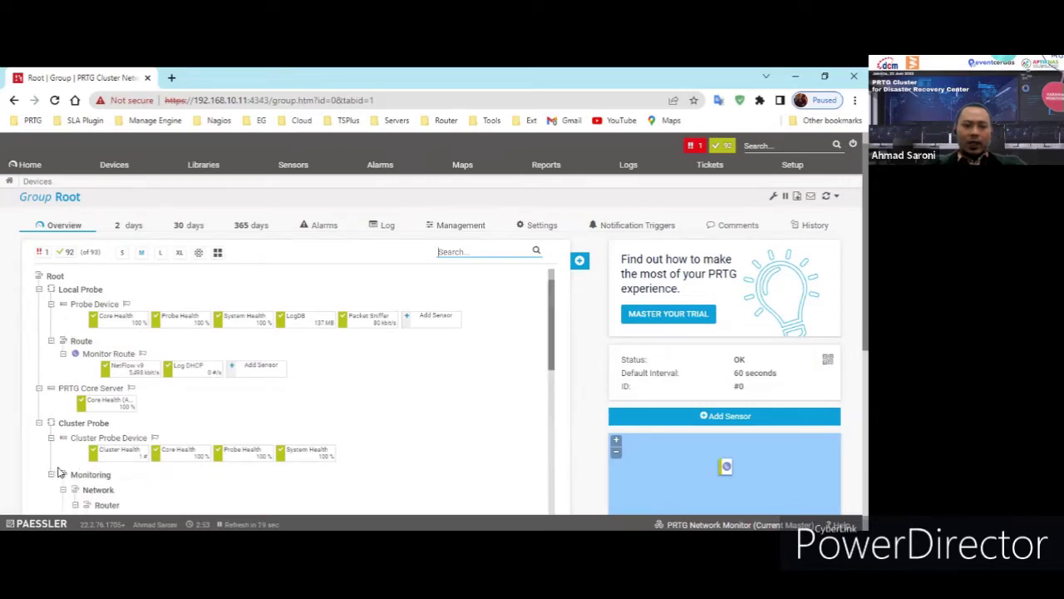
scroll(66, 415, down, 3)
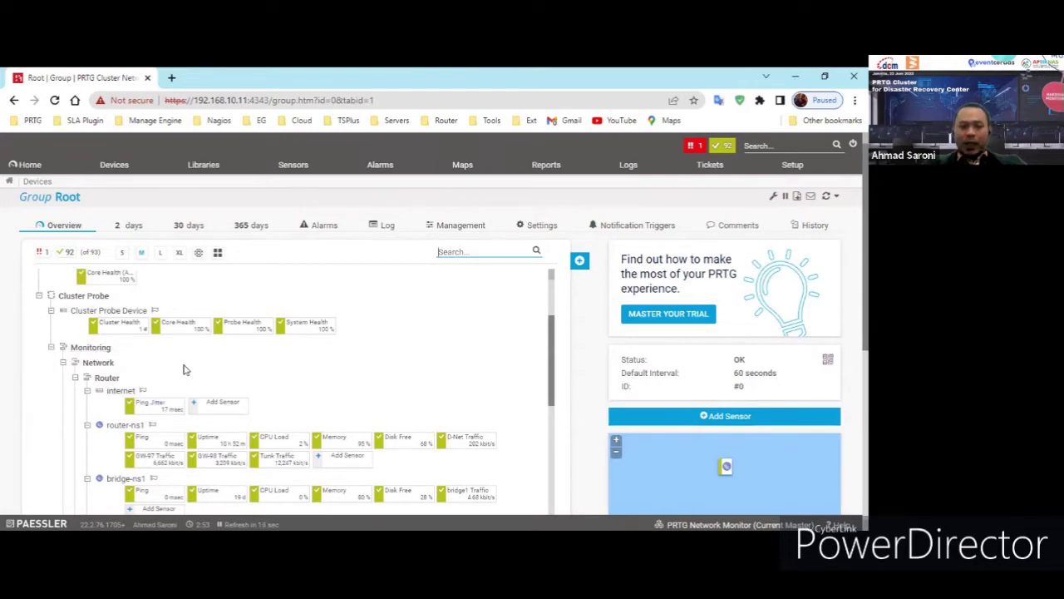
scroll(201, 366, down, 1)
click(157, 376)
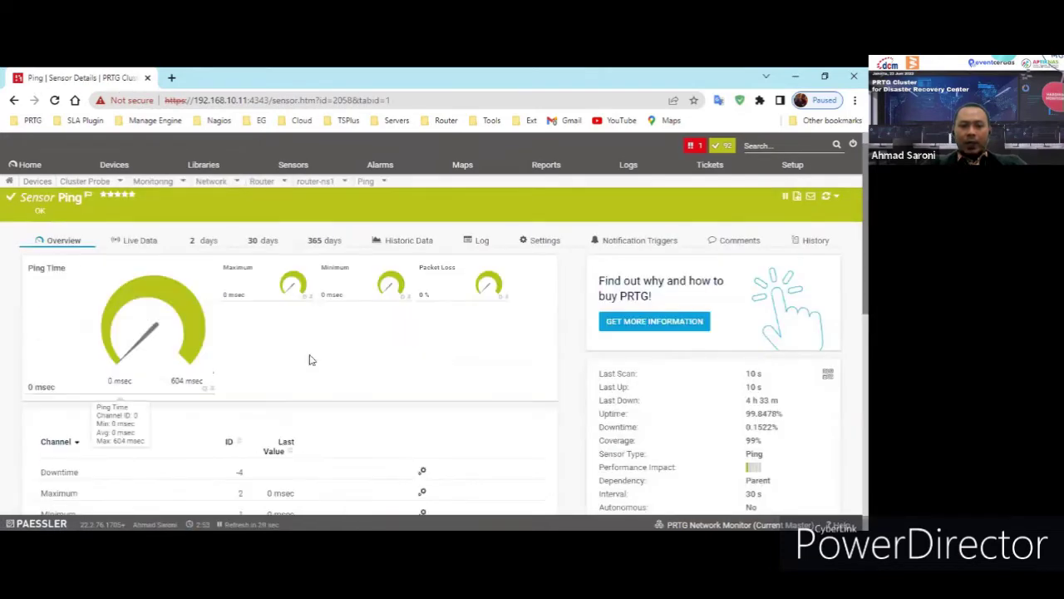
Examine the Cluster Node table in the Ping sensor's overview, highlighting Node 192.168.10.12 and PRTG Network Monitor.
scroll(418, 349, down, 3)
scroll(420, 350, down, 2)
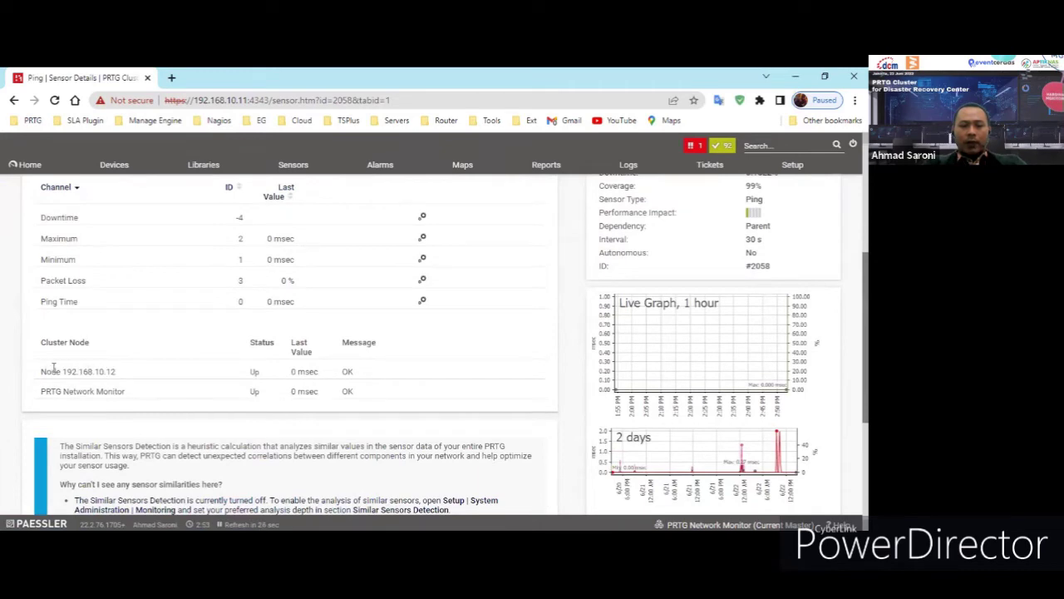
drag(53, 367, 121, 374)
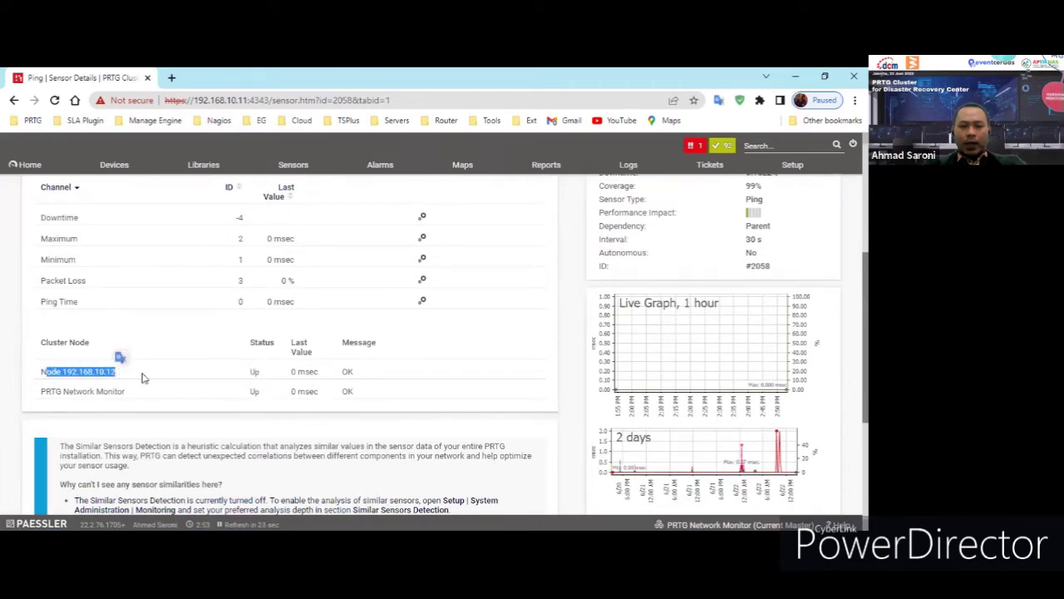
click(50, 389)
drag(50, 389, 199, 397)
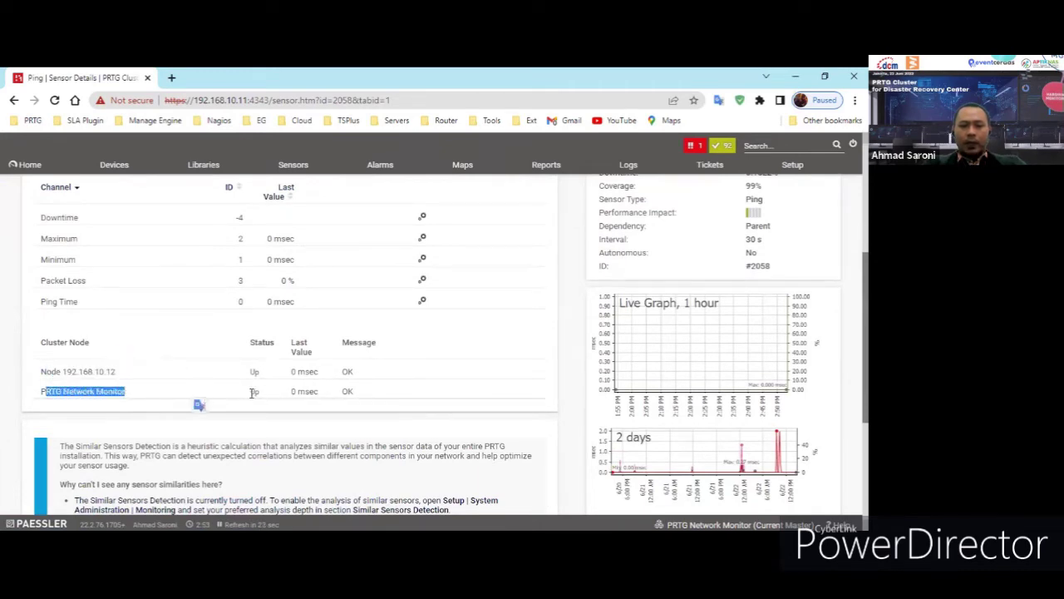
Open the Ping sensor's live data and review the graph and value table for PRTG Network Monitor (Local).
scroll(395, 385, up, 2)
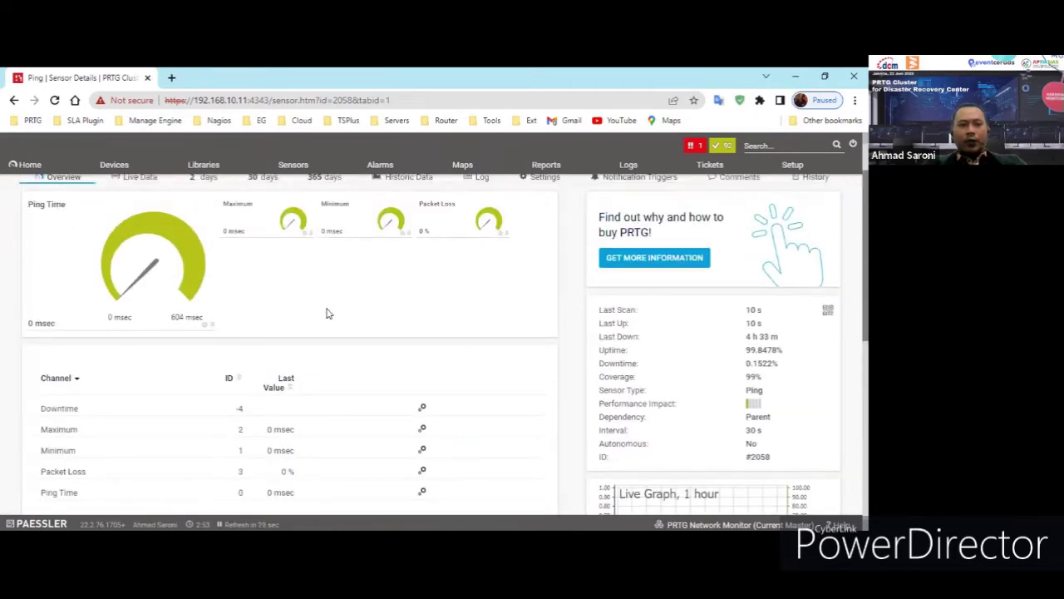
scroll(324, 315, up, 1)
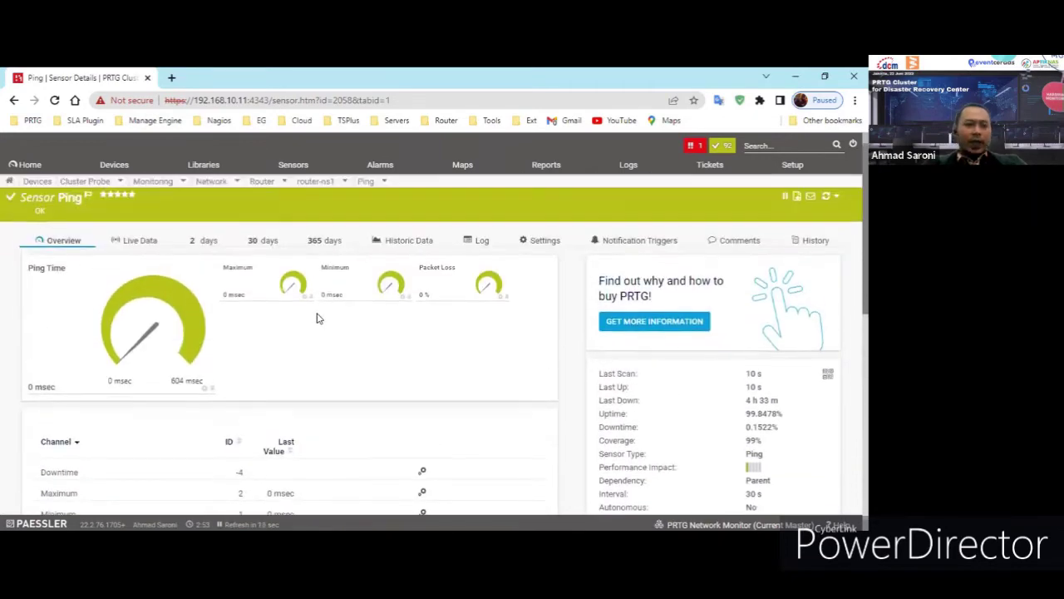
click(138, 244)
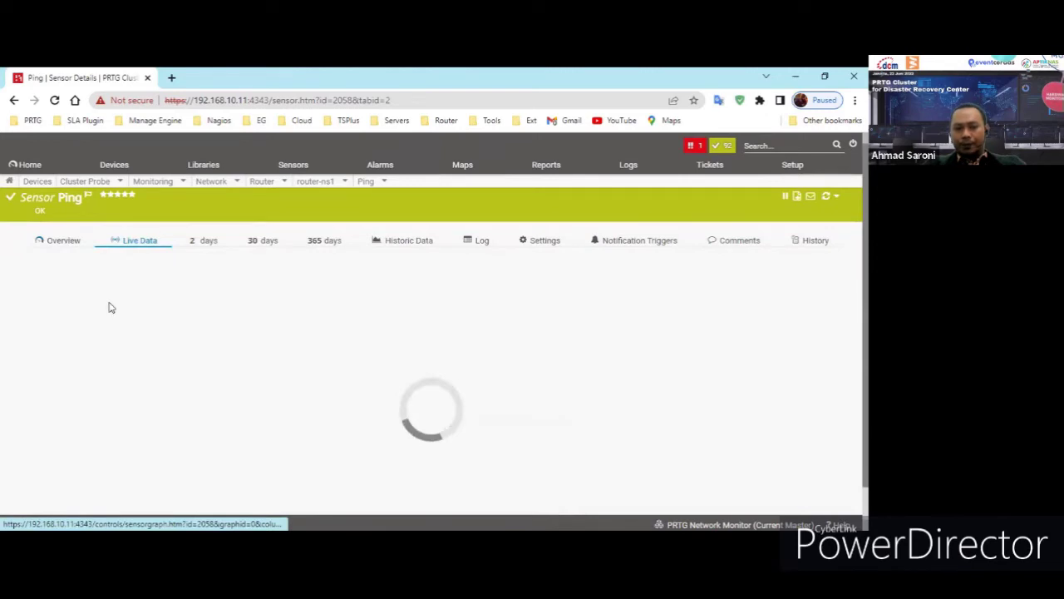
scroll(107, 310, down, 1)
scroll(186, 271, down, 2)
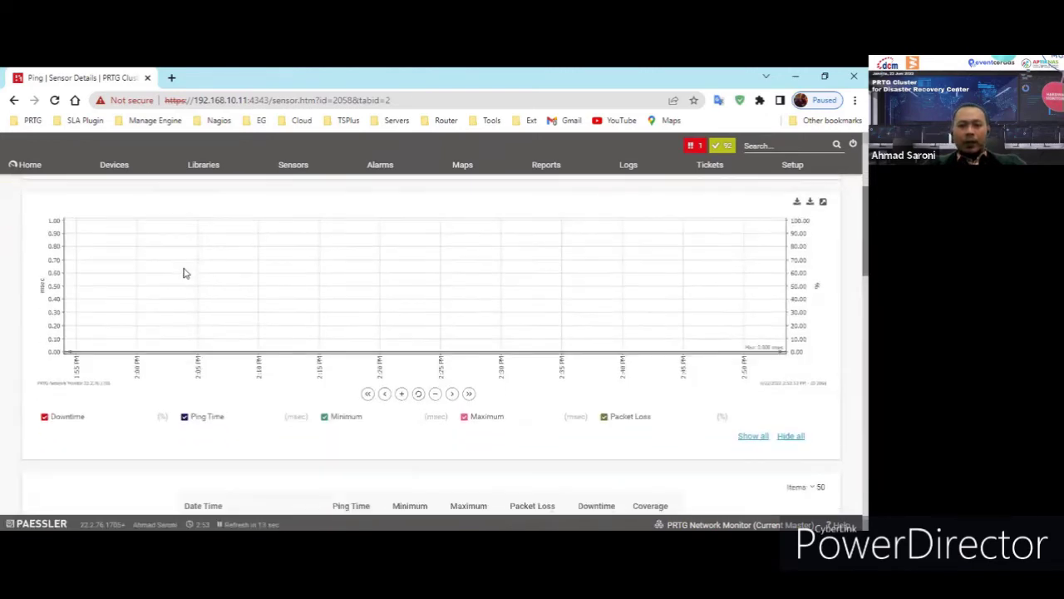
scroll(185, 271, down, 2)
scroll(185, 271, up, 5)
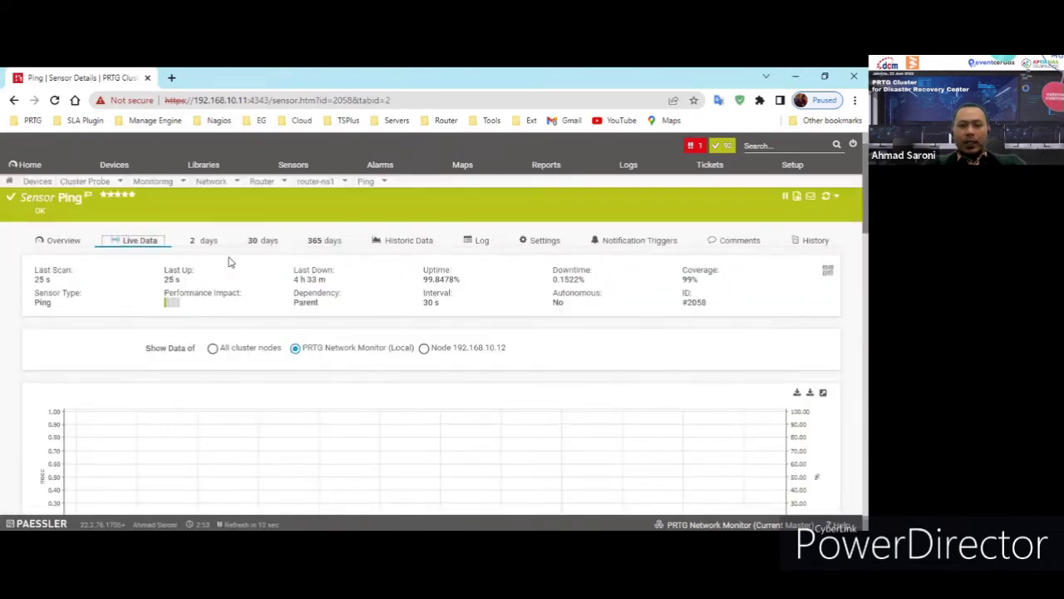
scroll(268, 353, down, 2)
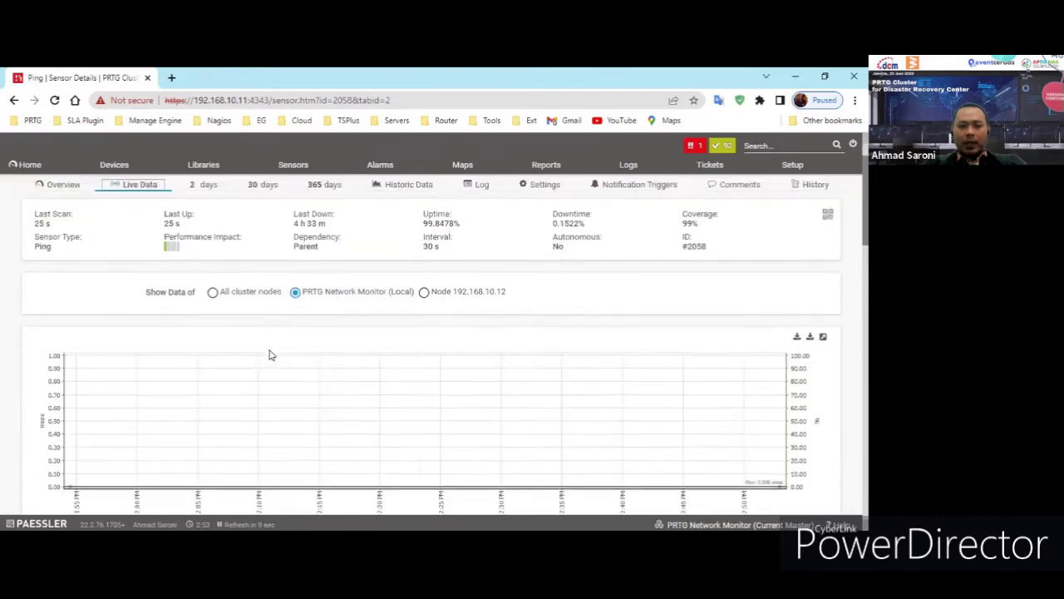
scroll(264, 351, down, 3)
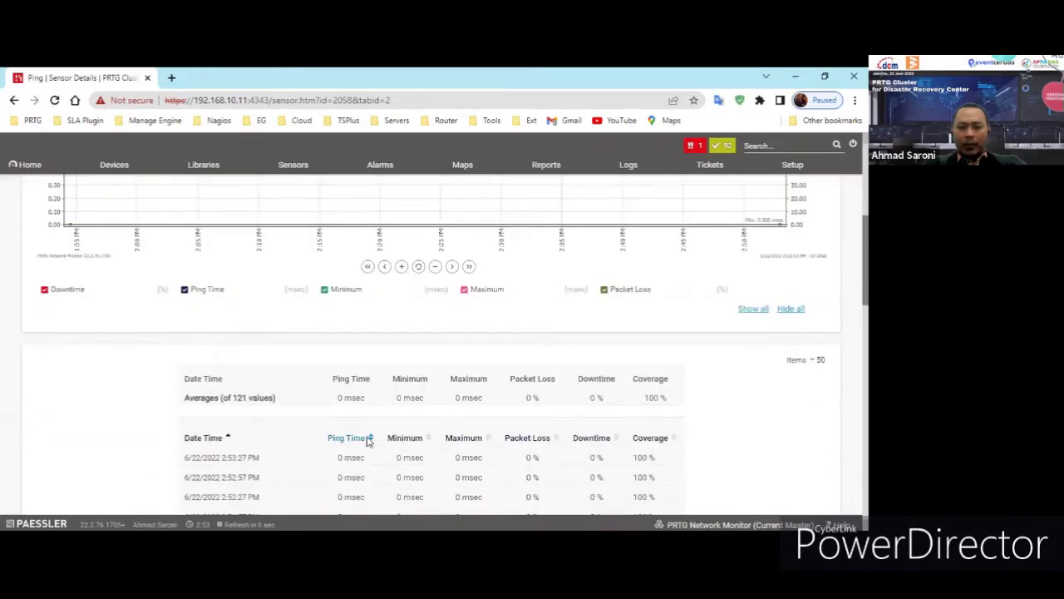
scroll(350, 451, down, 2)
Show the Ping sensor's live data from Node 192.168.10.12 and review its value table and graph.
scroll(351, 440, up, 5)
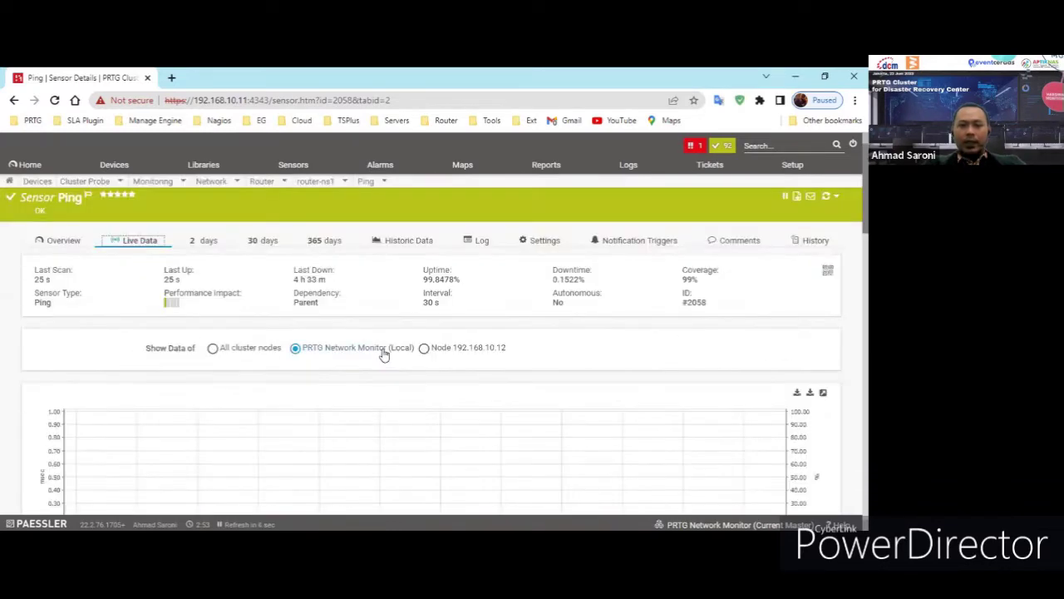
click(423, 352)
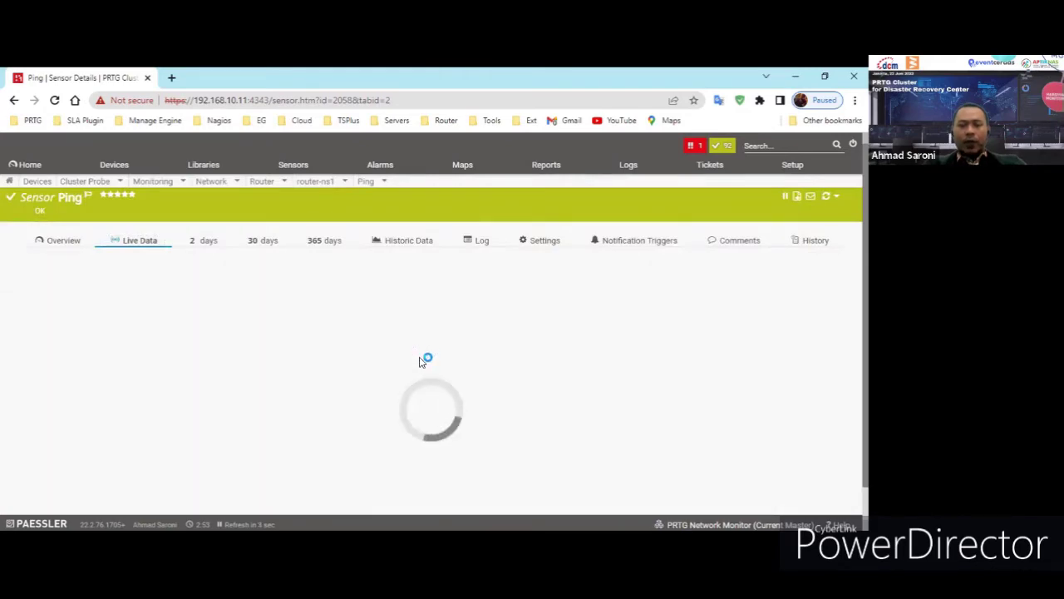
scroll(420, 363, down, 1)
scroll(420, 363, down, 10)
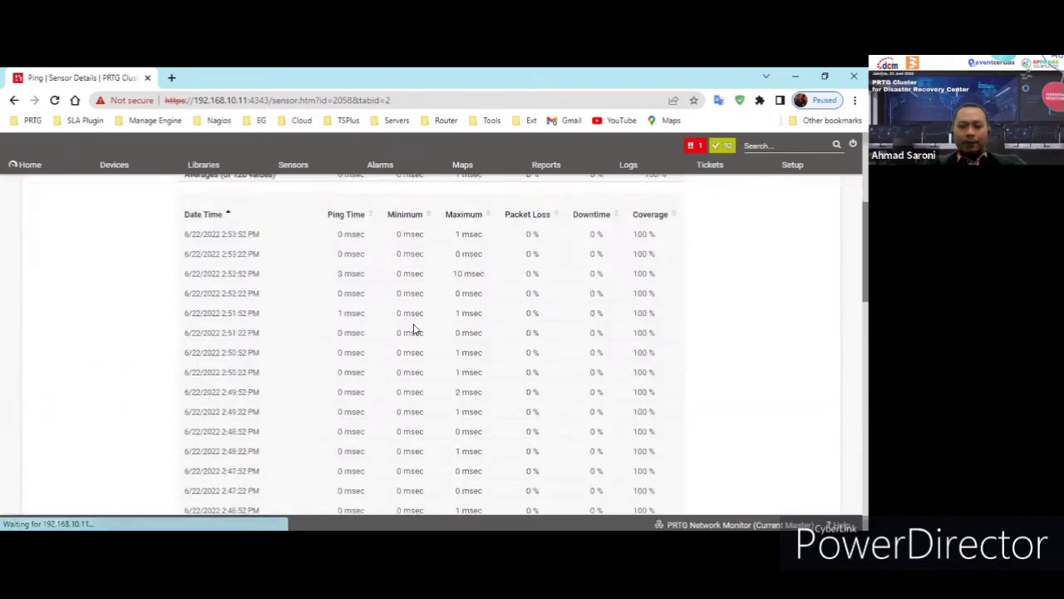
scroll(409, 335, up, 2)
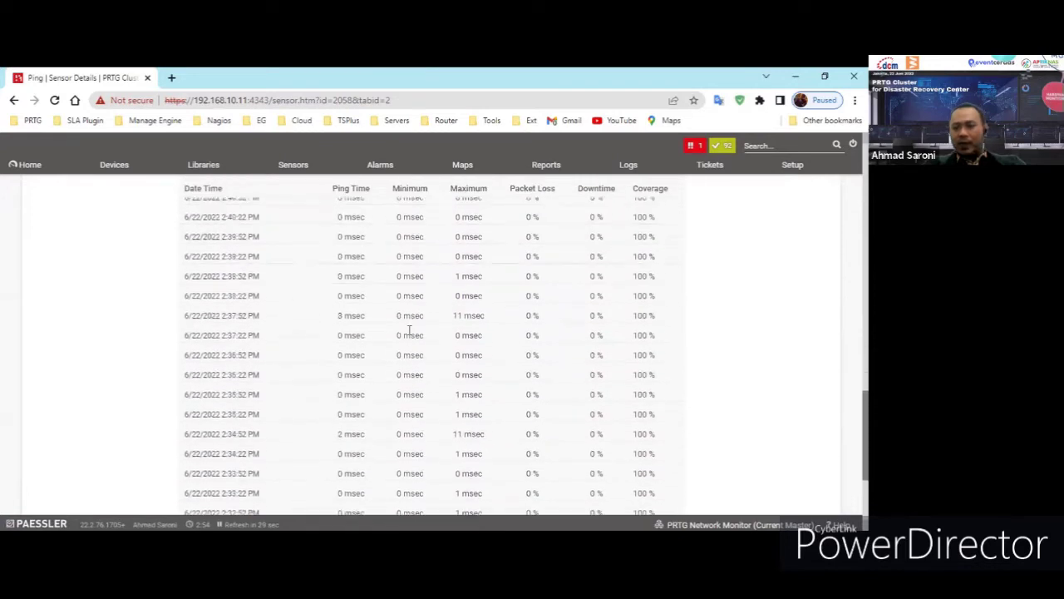
scroll(409, 338, down, 1)
scroll(408, 335, up, 3)
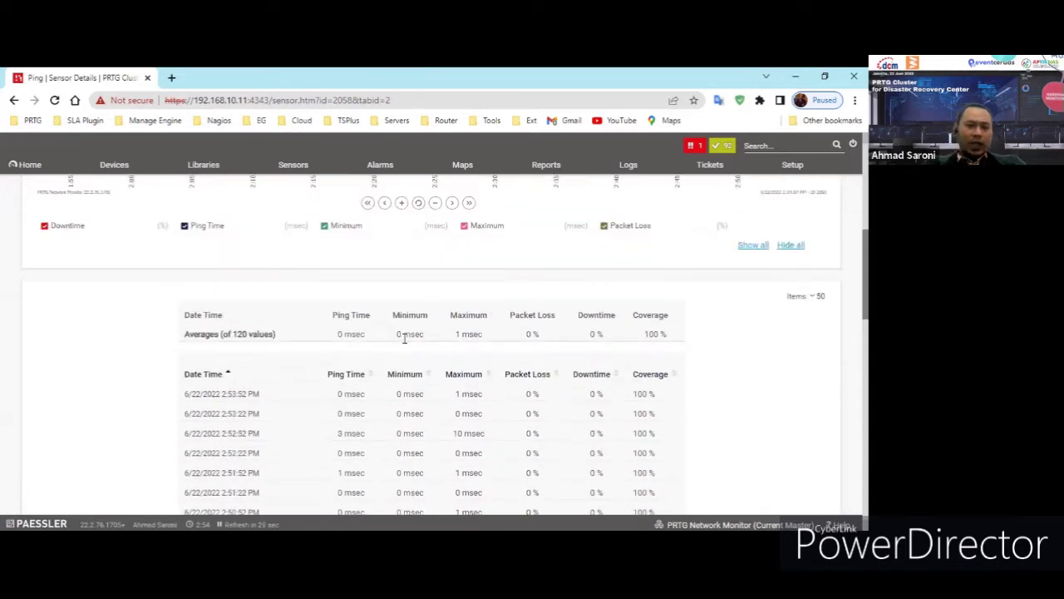
scroll(403, 345, up, 5)
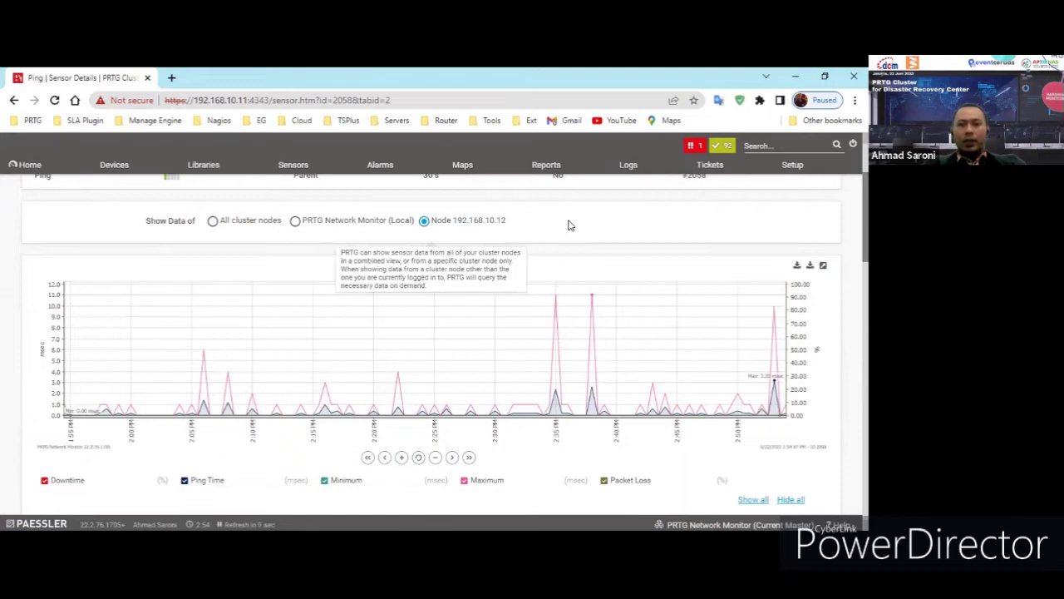
mouse_move(610, 221)
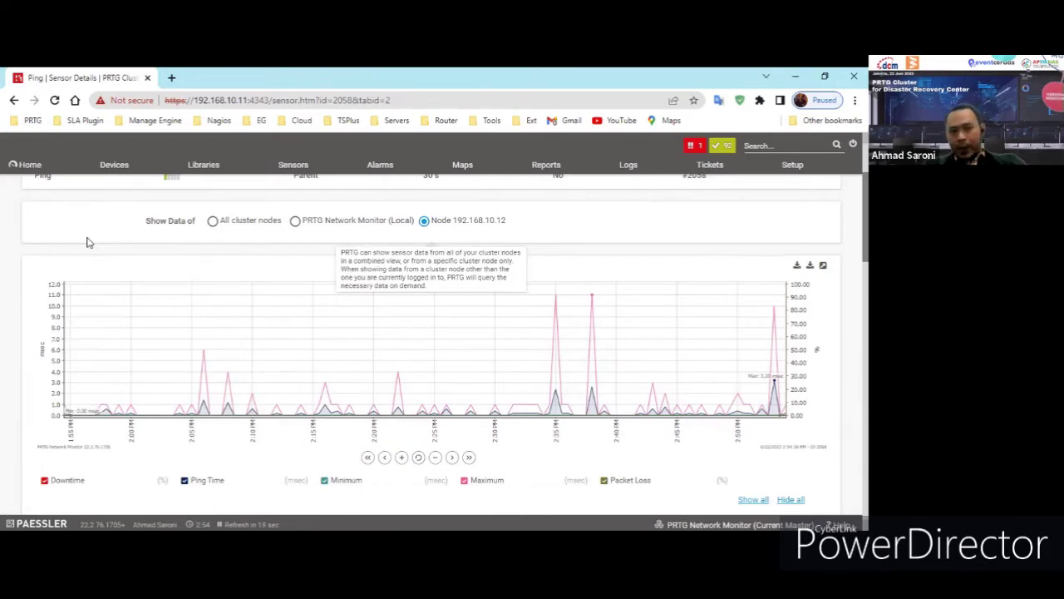
Return to the Root group's device tree and open the Ping Jitter sensor of the internet device.
scroll(373, 339, up, 2)
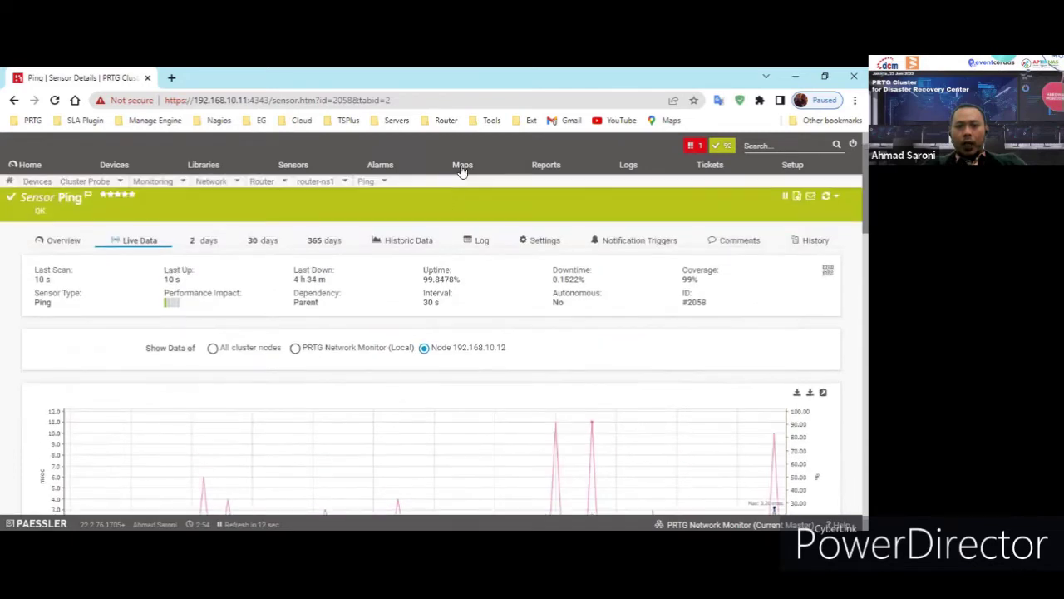
click(115, 169)
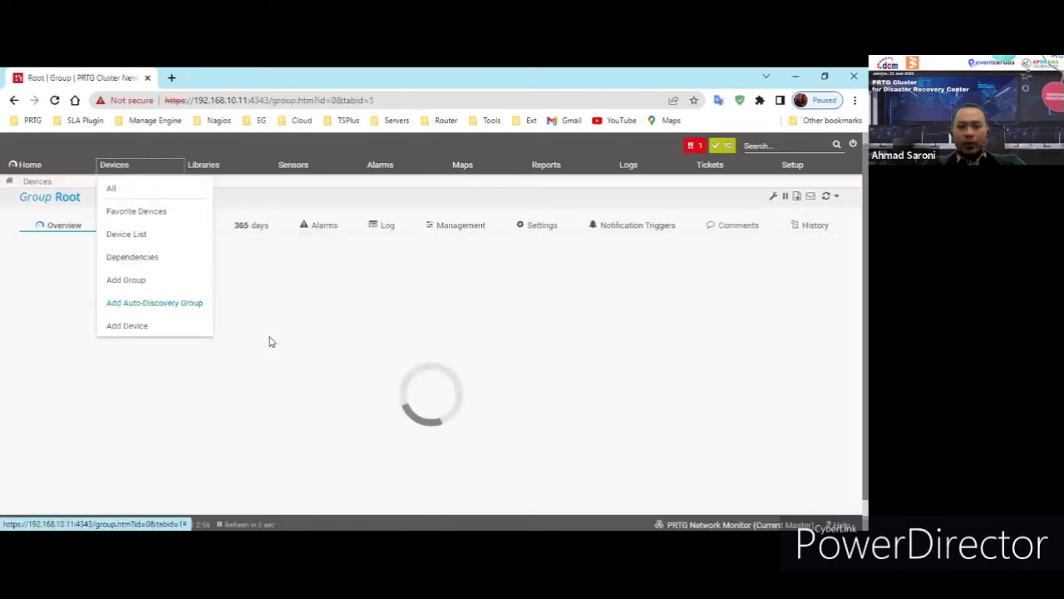
scroll(269, 340, down, 3)
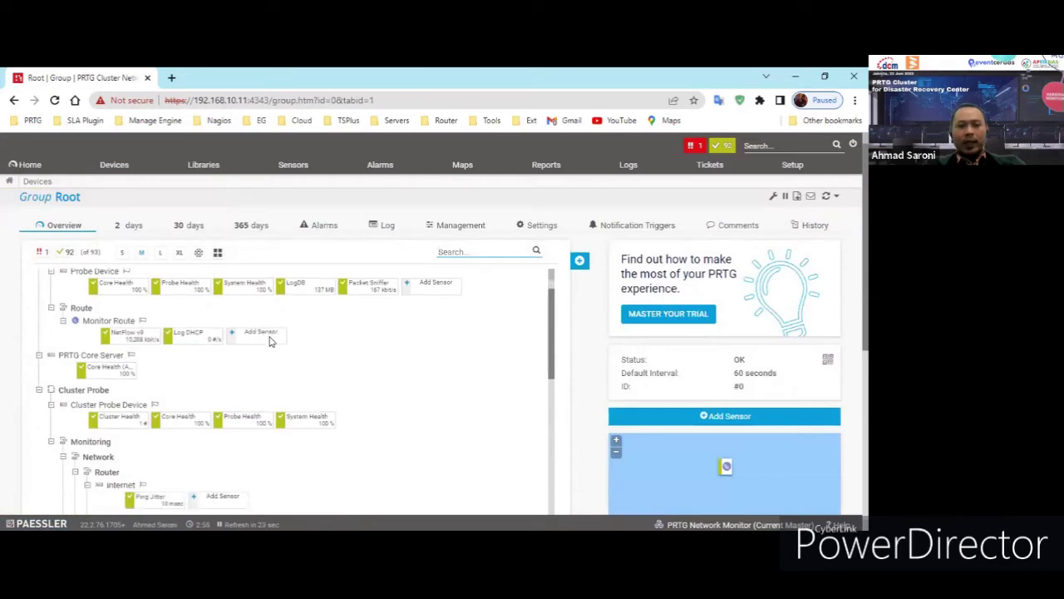
click(158, 340)
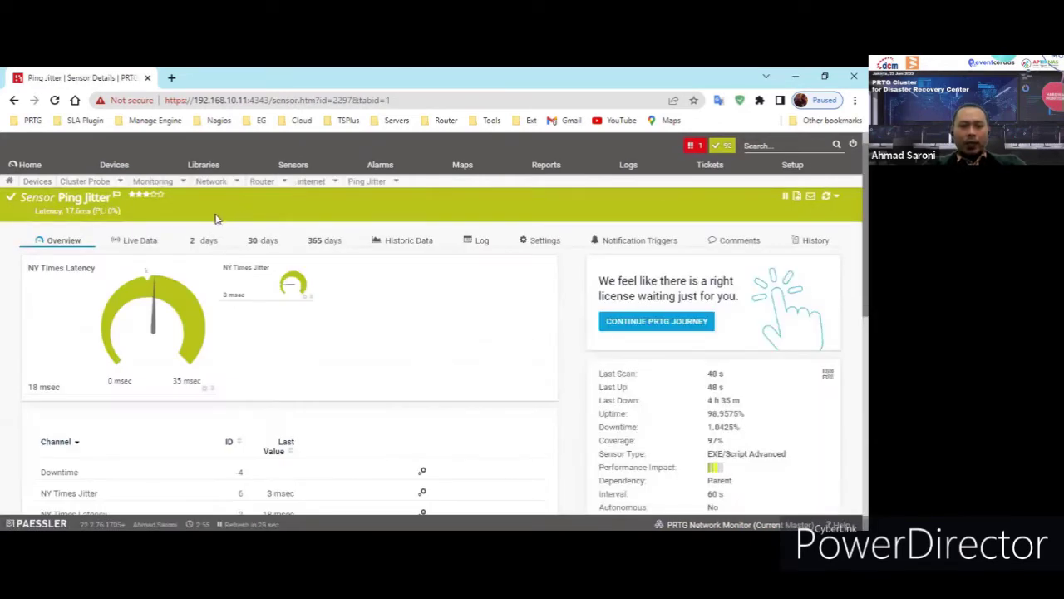
Compare the PRTG Network Monitor and Node 192.168.10.12 rows in the Ping Jitter sensor's Cluster Node table.
scroll(215, 218, down, 3)
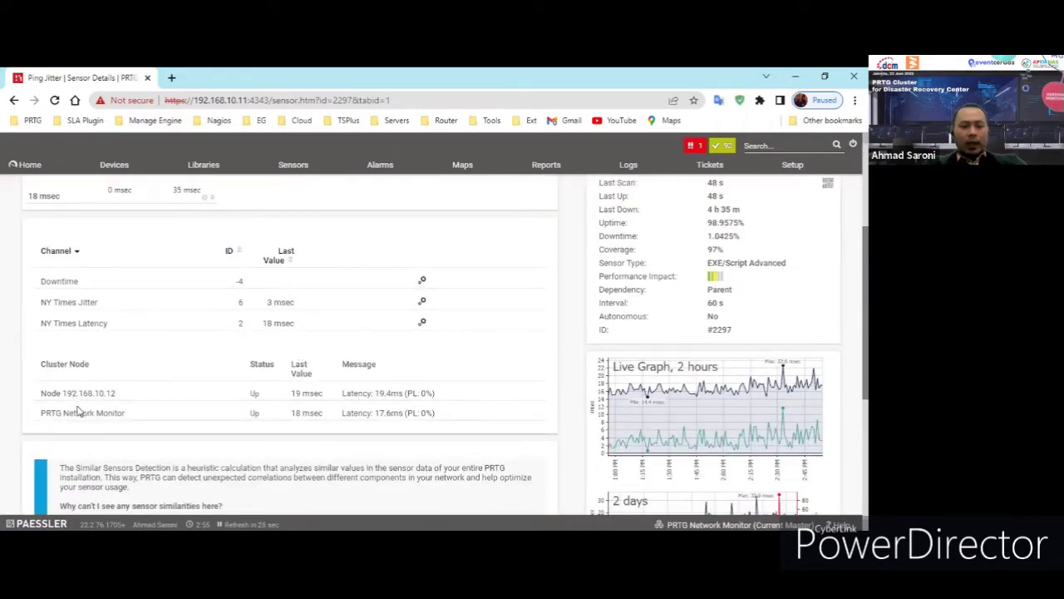
drag(68, 413, 254, 412)
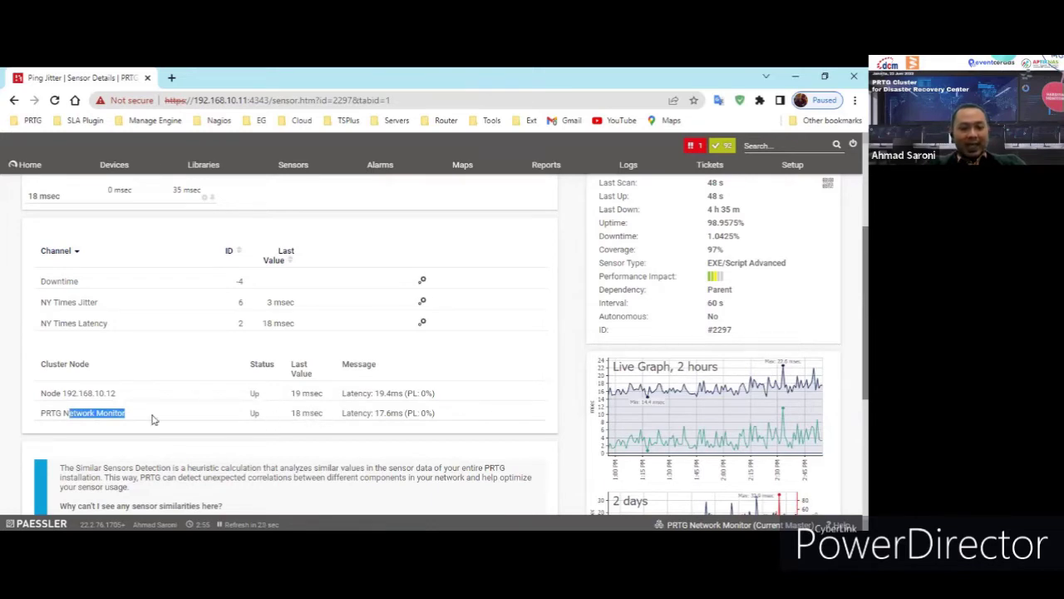
drag(84, 391, 126, 397)
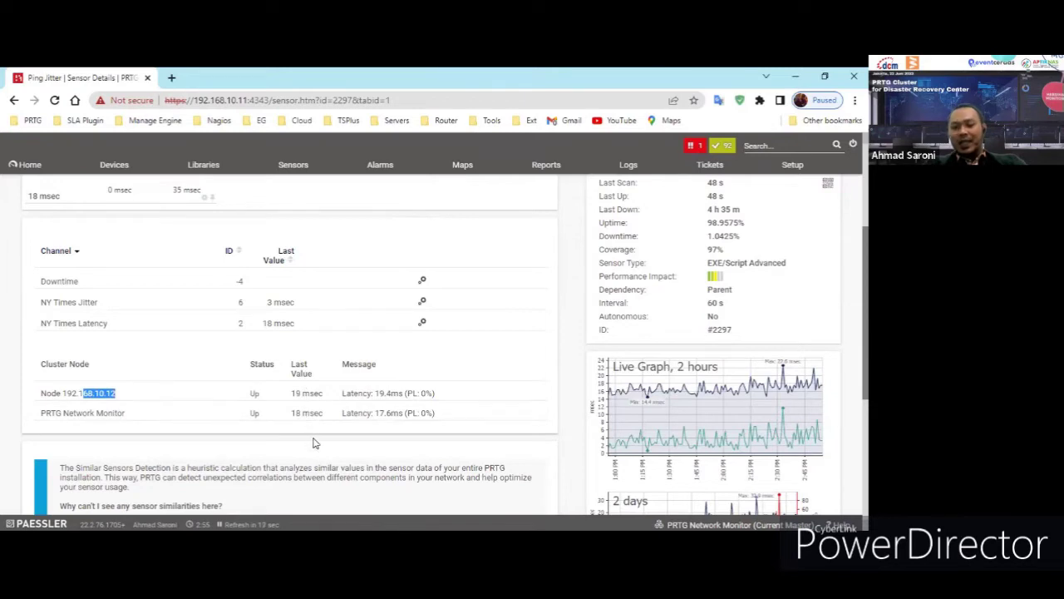
click(563, 415)
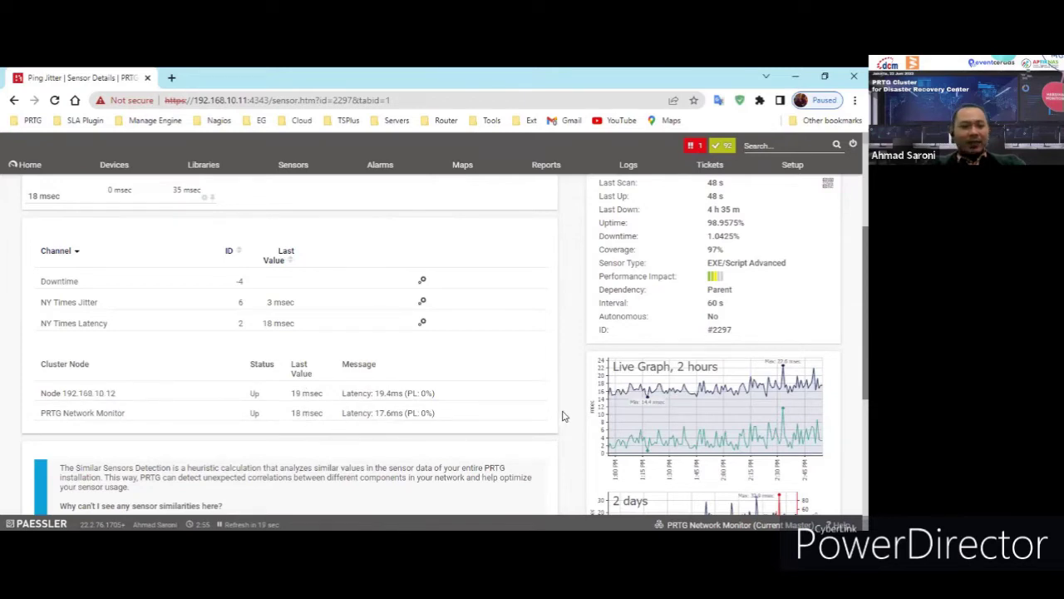
Open the Ping Jitter sensor's live data and review the local node's latency and jitter graph and table.
scroll(280, 311, up, 3)
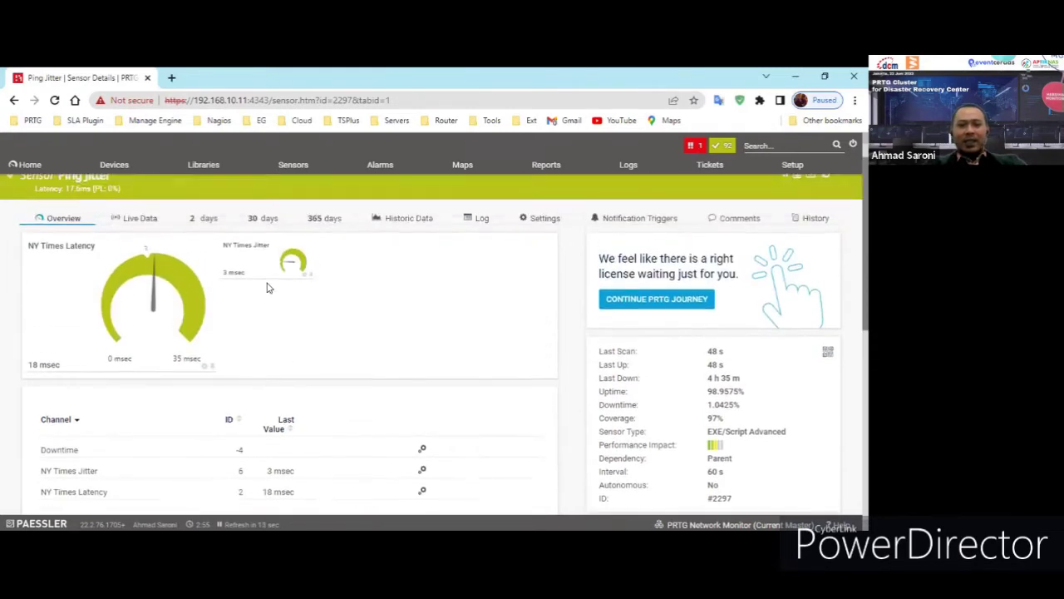
click(137, 240)
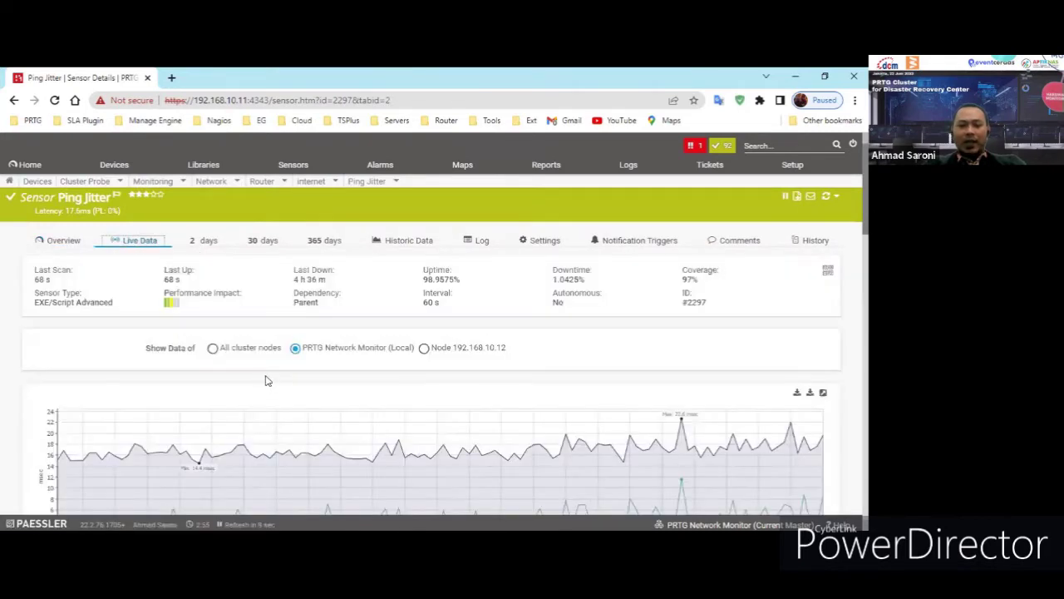
scroll(354, 363, down, 3)
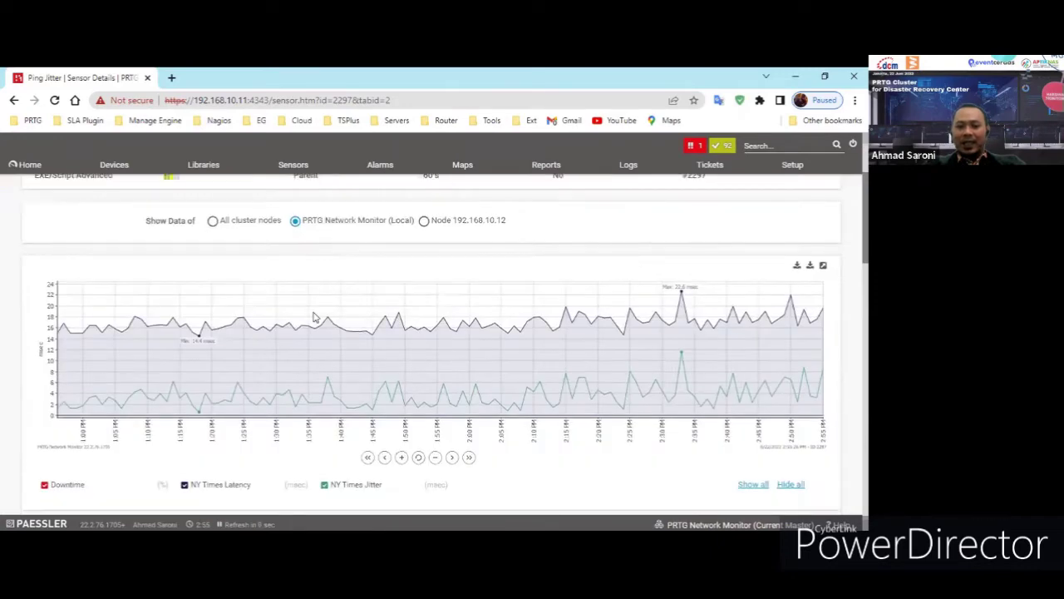
scroll(300, 317, down, 7)
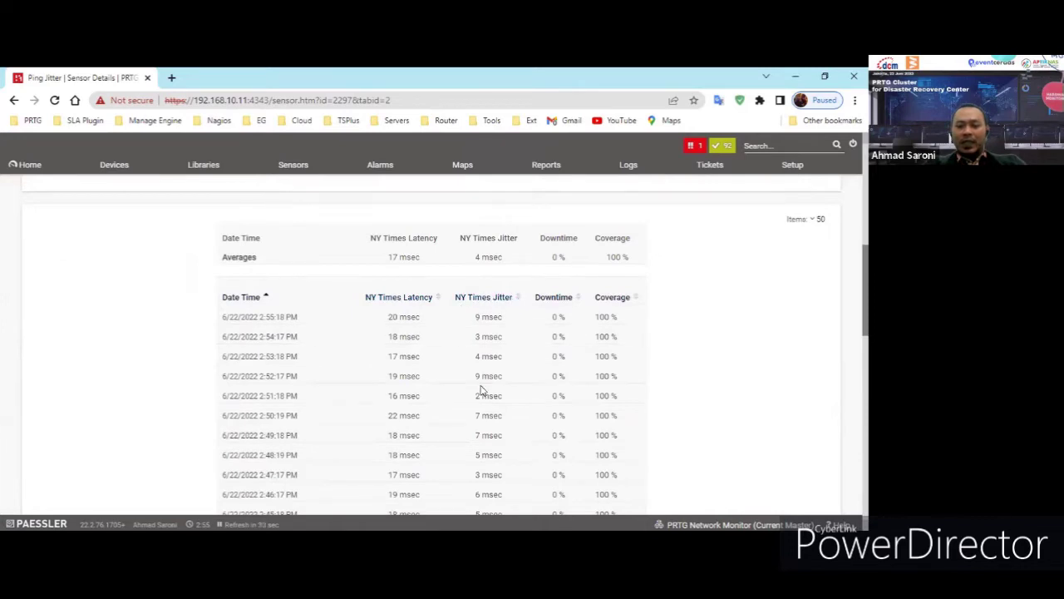
Show the Ping Jitter sensor's live data from Node 192.168.10.12 and view its graph.
scroll(478, 390, up, 2)
scroll(479, 389, up, 6)
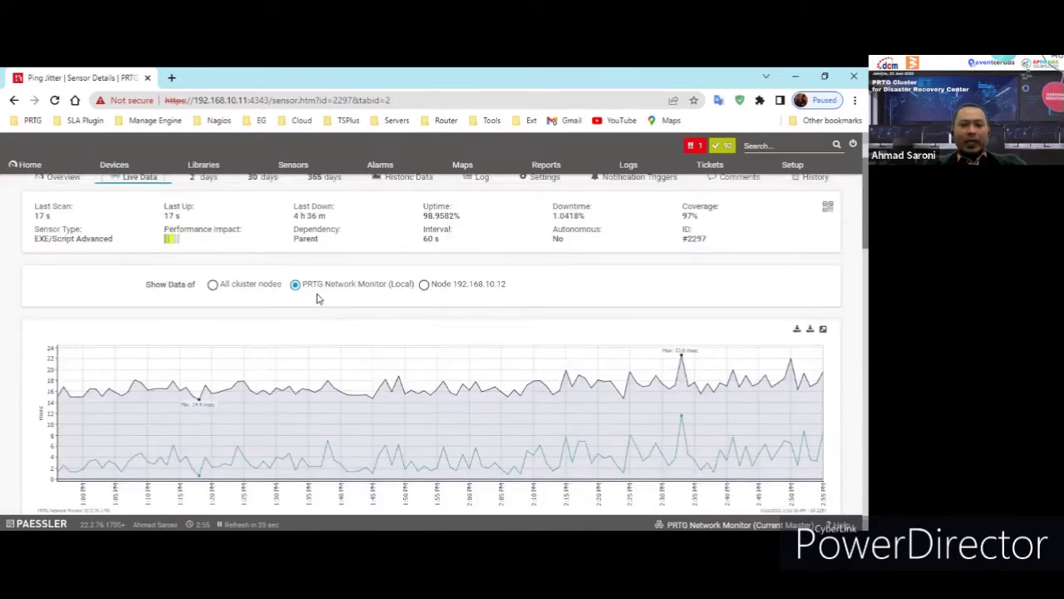
mouse_move(317, 291)
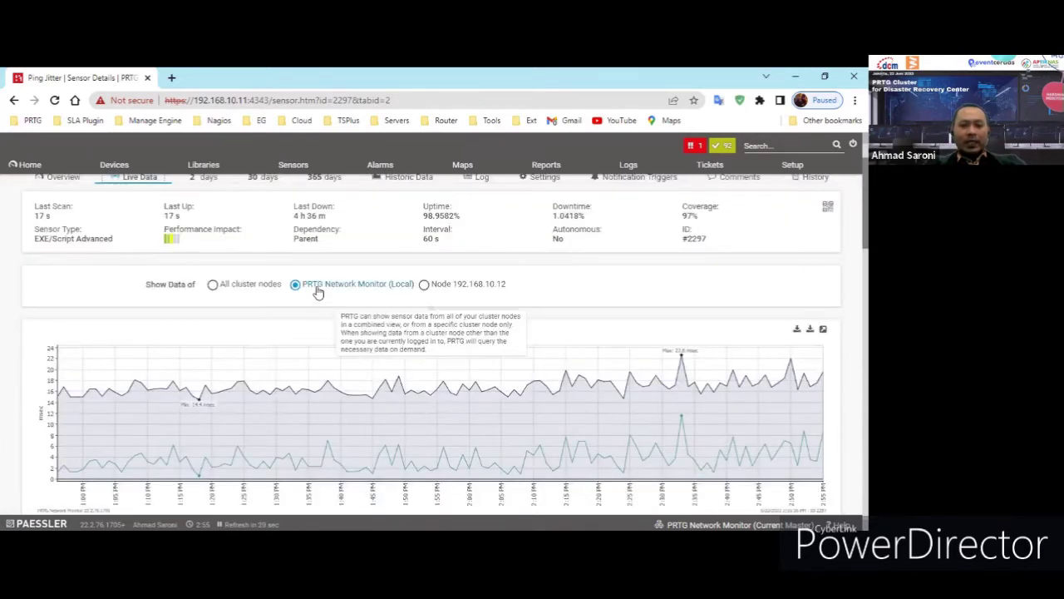
click(425, 284)
scroll(448, 296, down, 4)
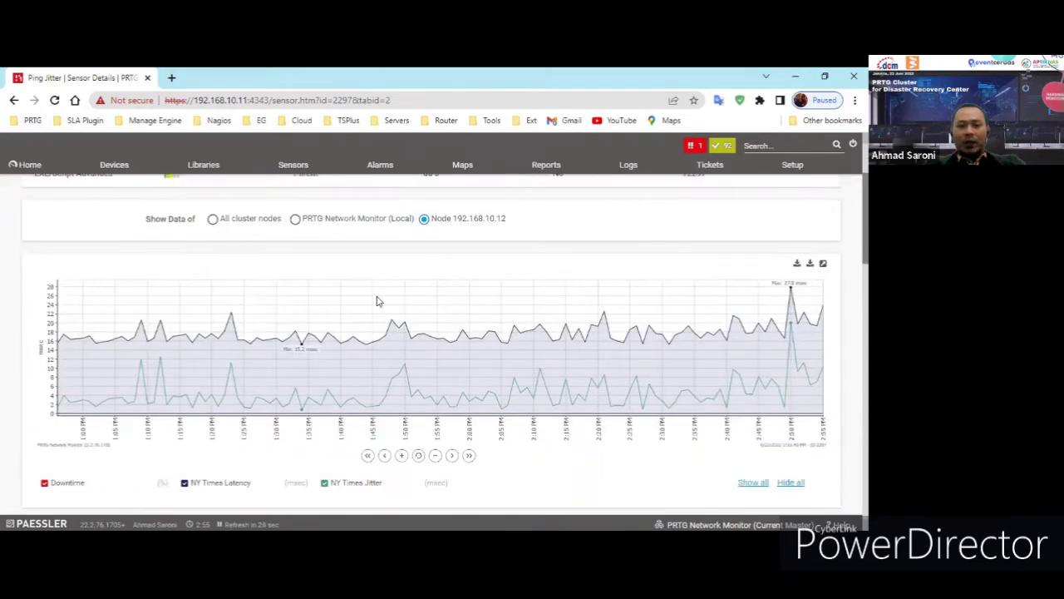
Finish viewing the Ping Jitter data, return to the Root group's device tree and look over its Local Probe and Cluster Probe sections.
scroll(465, 296, down, 3)
scroll(416, 366, up, 8)
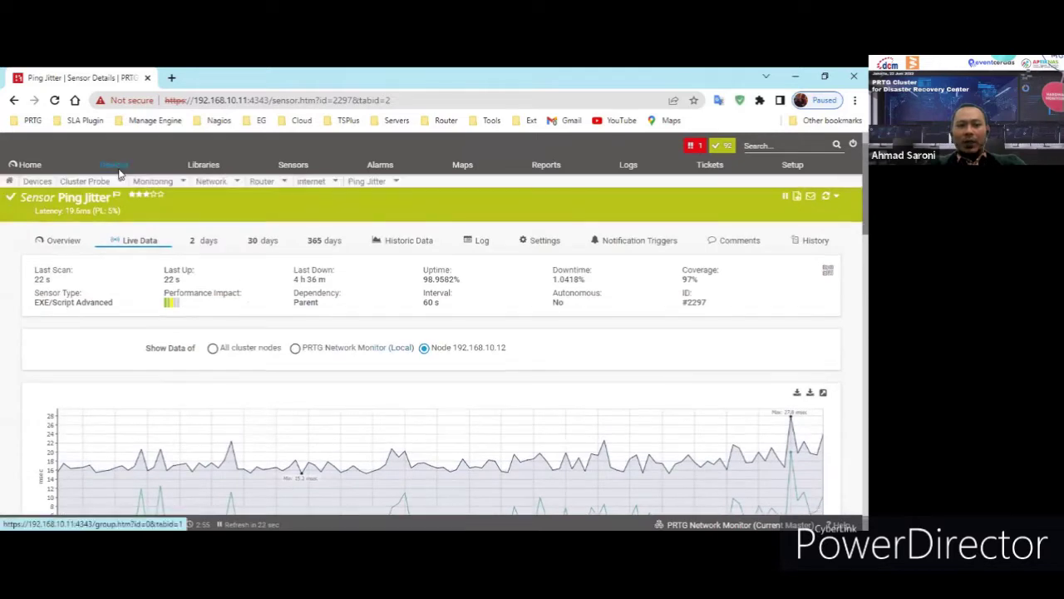
click(116, 166)
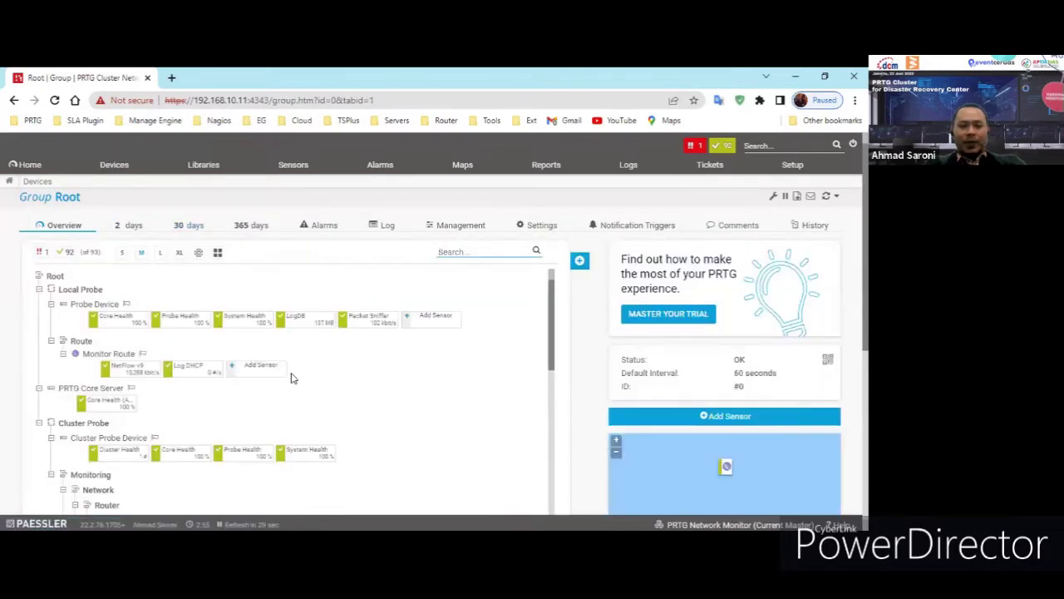
scroll(274, 374, down, 4)
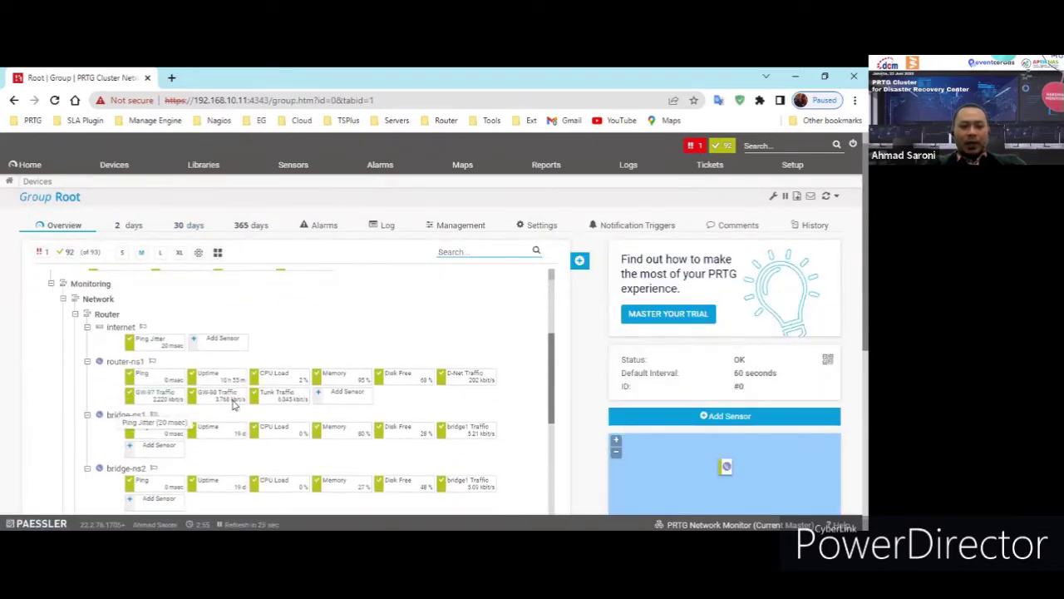
scroll(105, 363, up, 3)
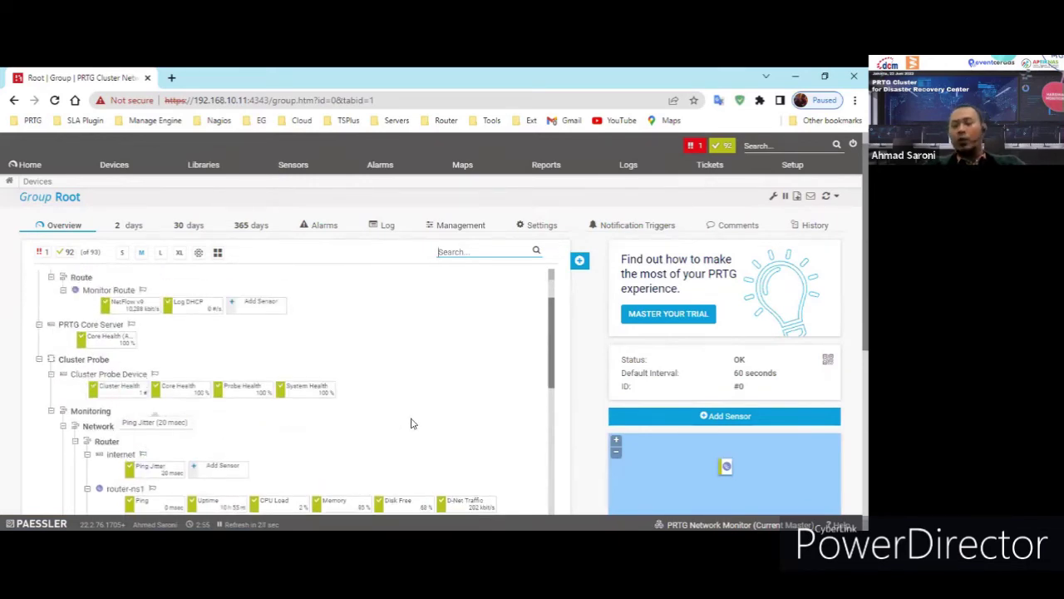
scroll(416, 407, up, 2)
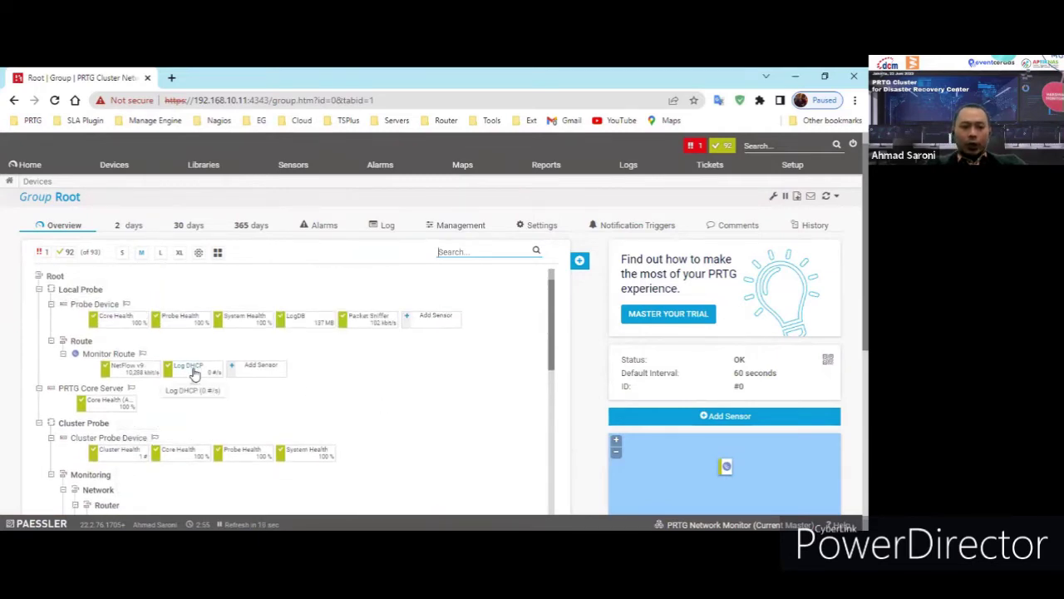
Open the Monitor Route device's NetFlow v9 sensor and review its toplists, gauges and channel table for cluster node data.
click(126, 371)
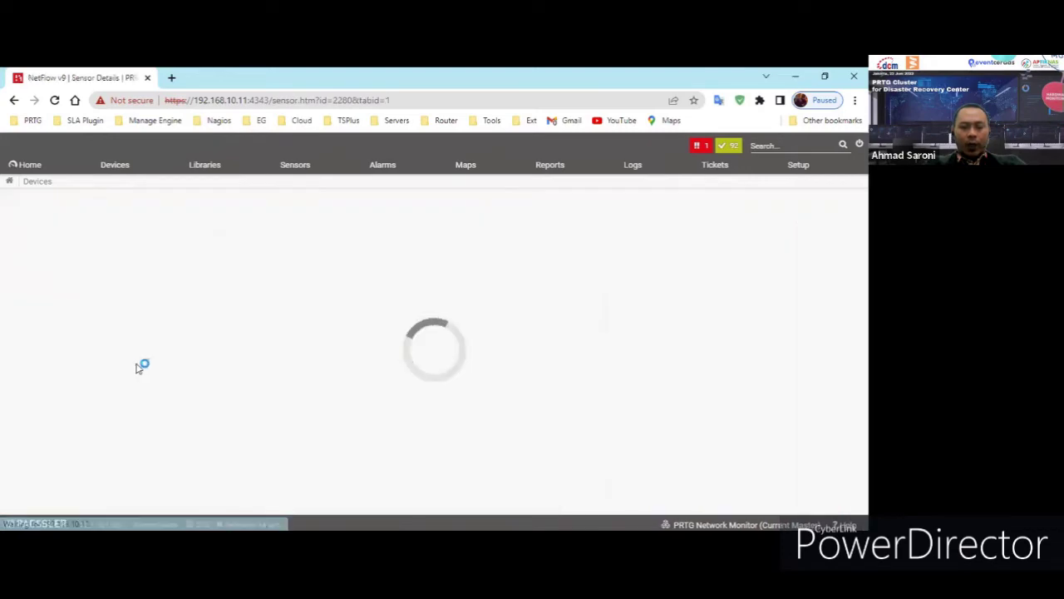
scroll(342, 326, down, 3)
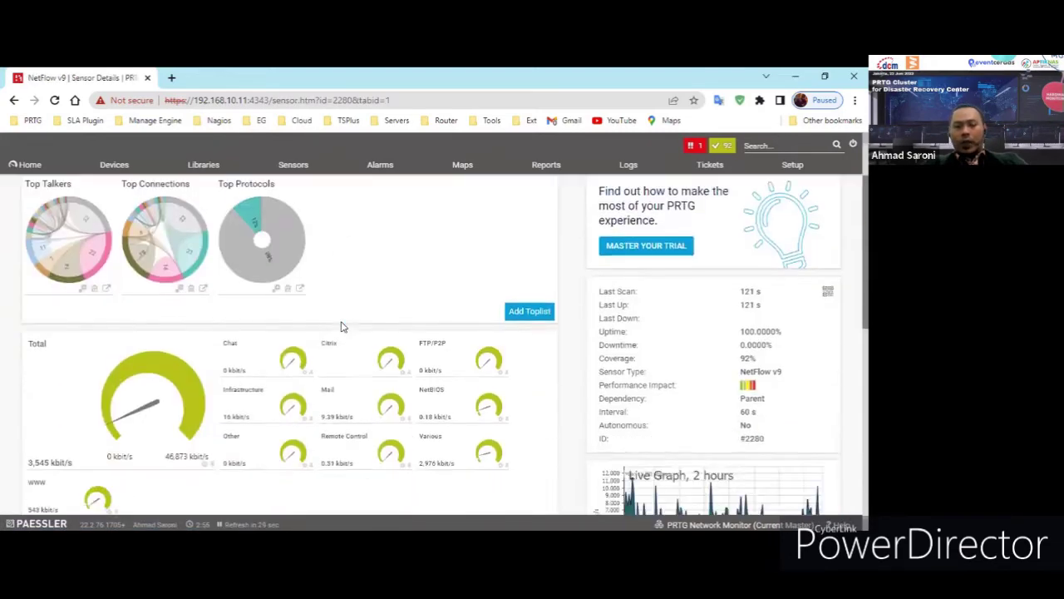
scroll(344, 328, down, 4)
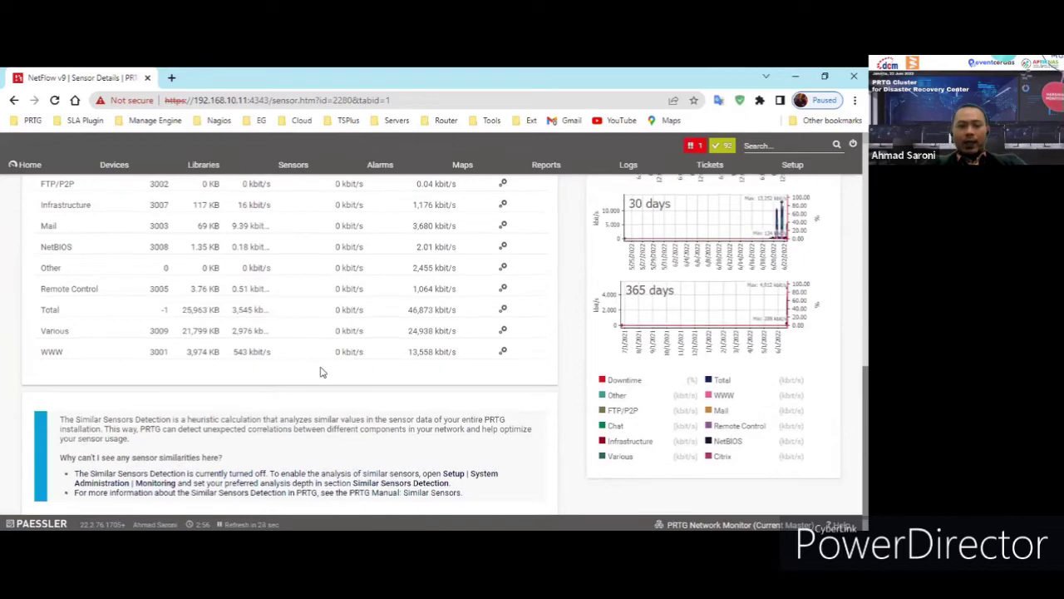
scroll(332, 374, up, 7)
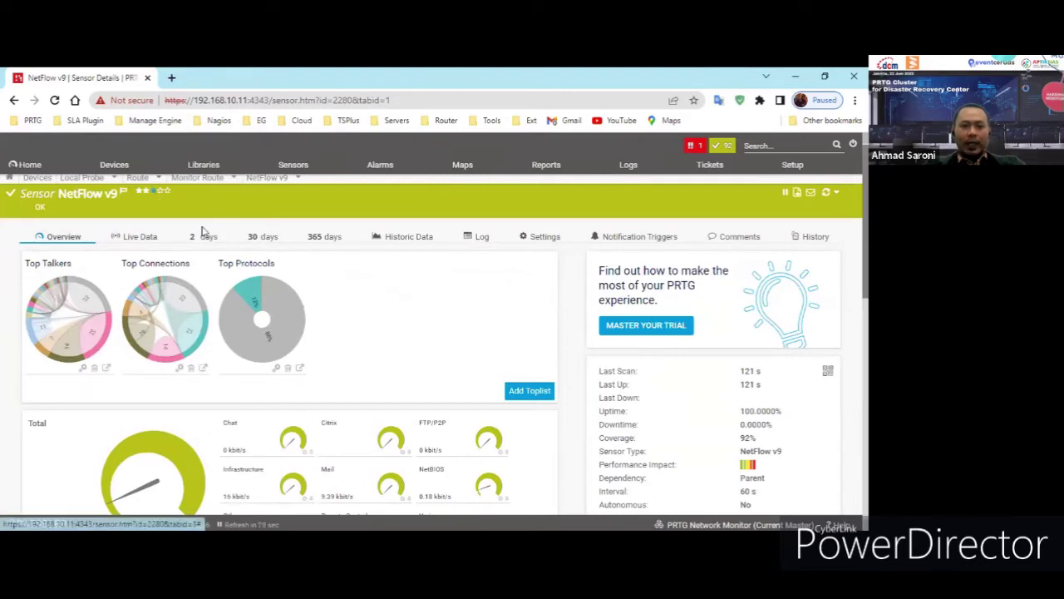
scroll(302, 405, down, 10)
scroll(199, 424, up, 7)
scroll(182, 268, up, 3)
mouse_move(117, 170)
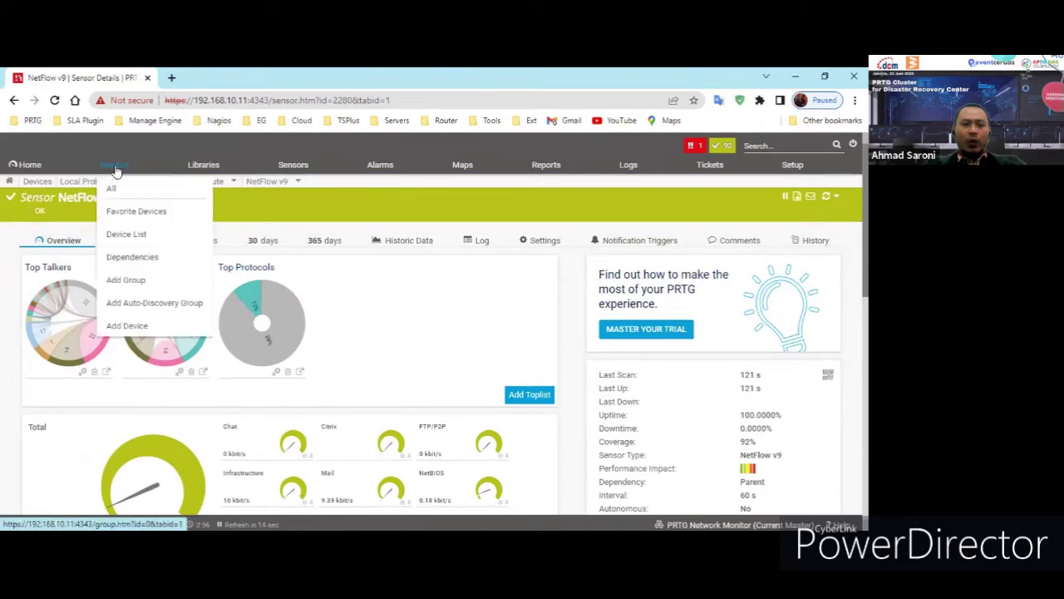
From the Root device tree, open the Cluster Probe Device's Core Health sensor and examine its channels and Cluster Node table.
click(117, 170)
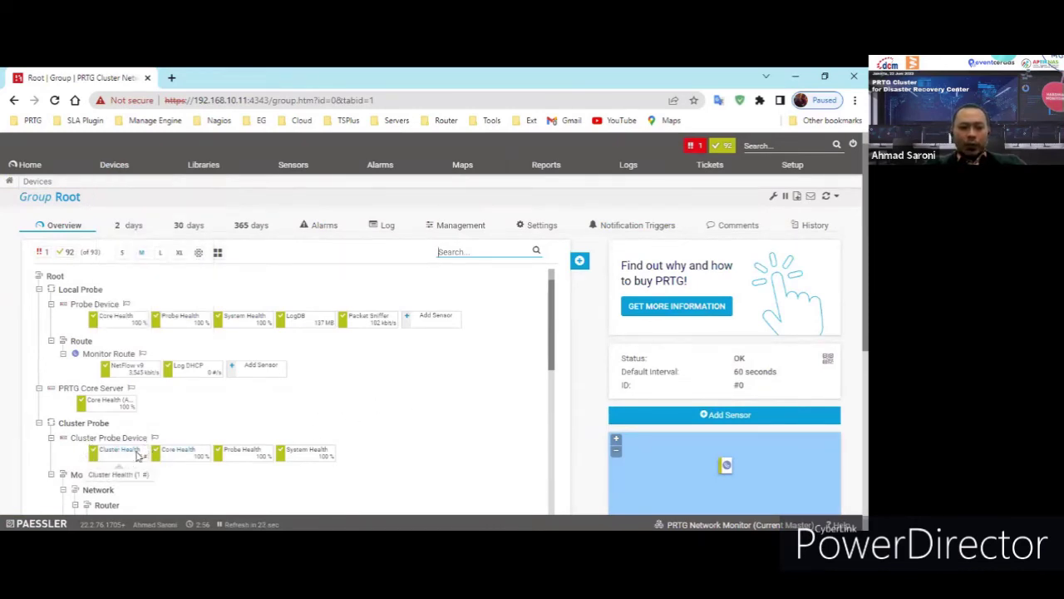
click(178, 454)
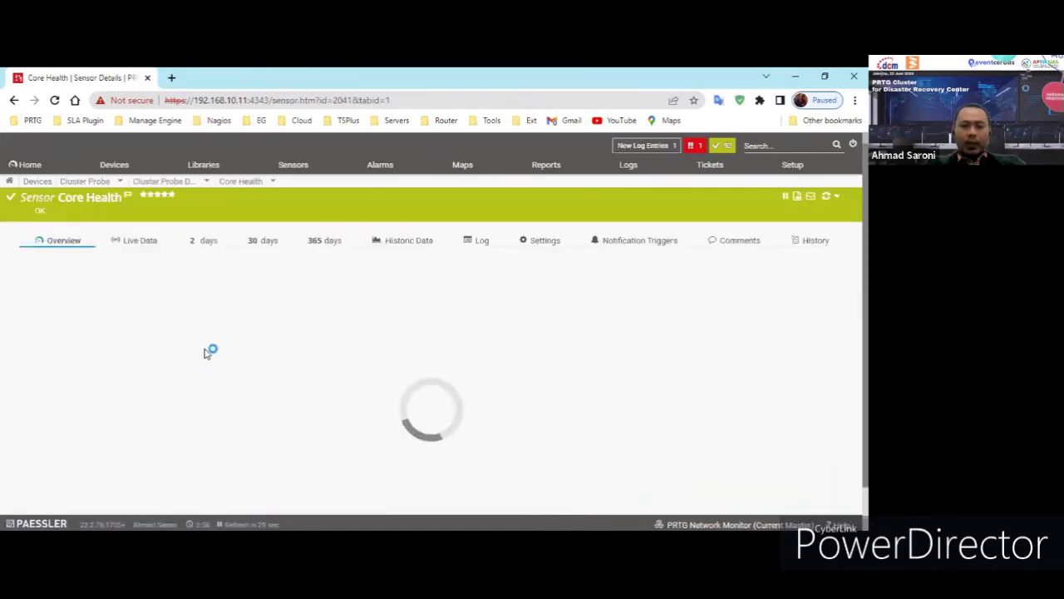
scroll(204, 351, down, 4)
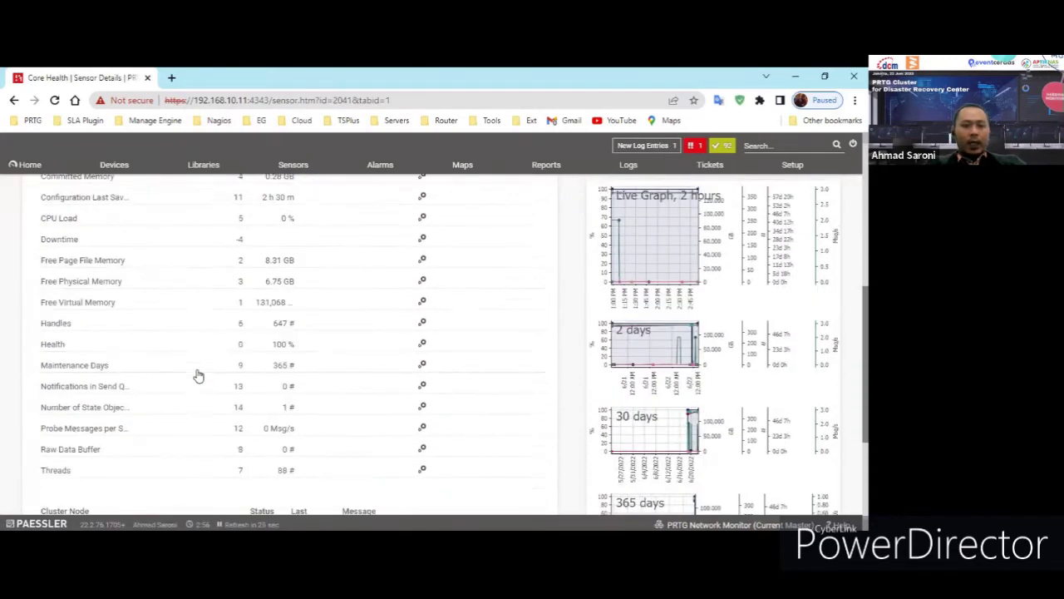
scroll(198, 376, down, 3)
drag(81, 348, 117, 344)
double_click(102, 364)
scroll(249, 359, up, 6)
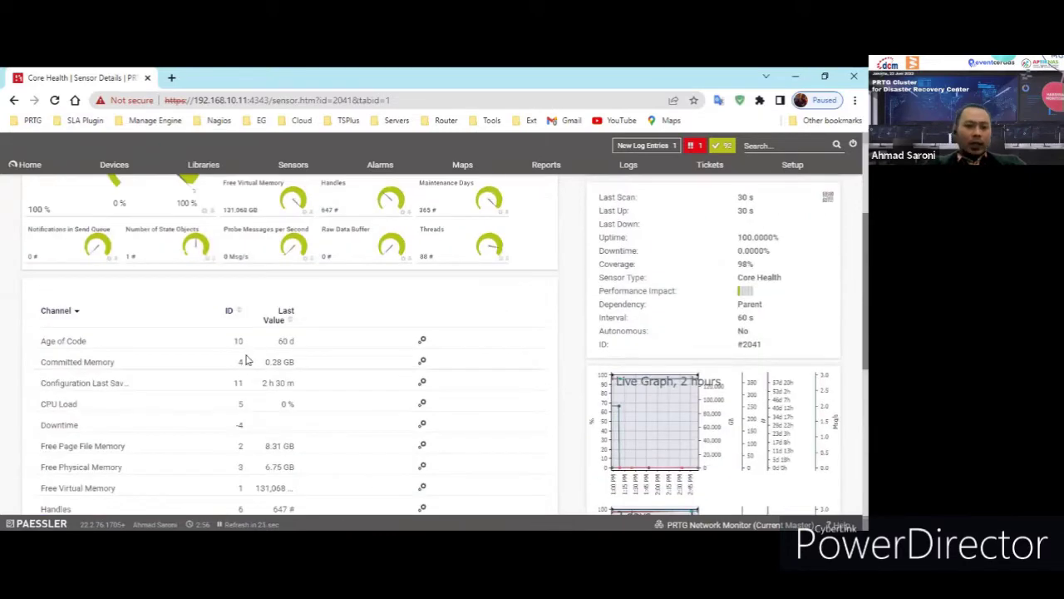
From the Root device tree, open the local Probe Device's Probe Health sensor and check its overview for cluster node data.
scroll(246, 359, up, 3)
click(114, 166)
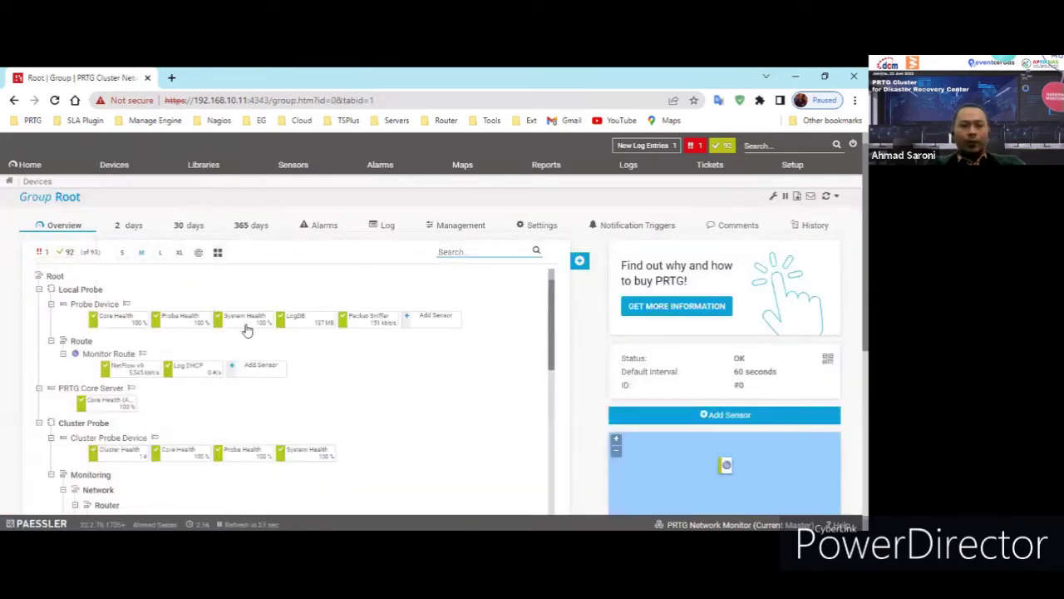
click(183, 319)
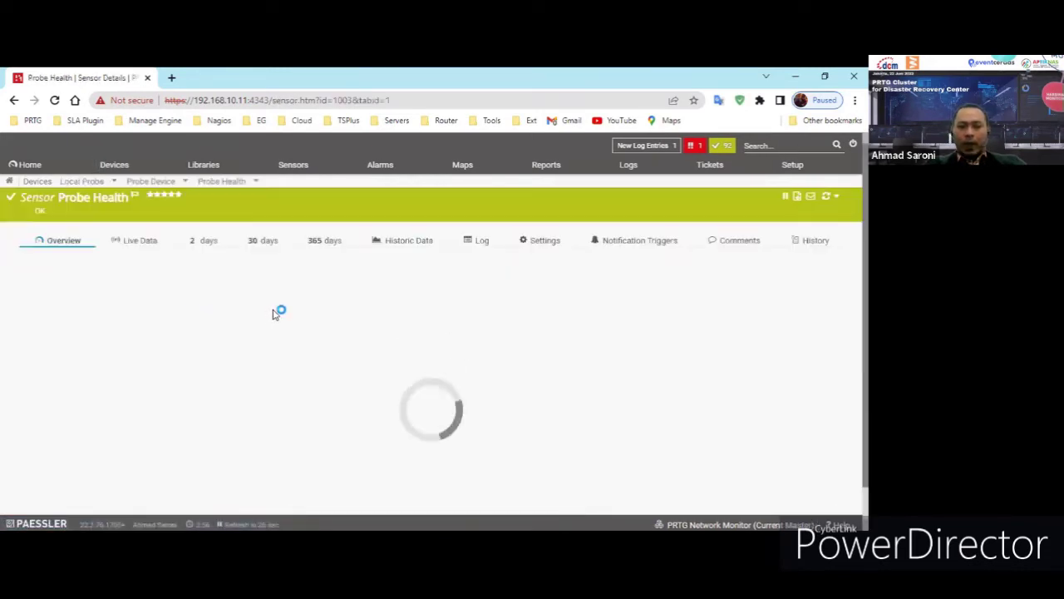
scroll(275, 314, down, 3)
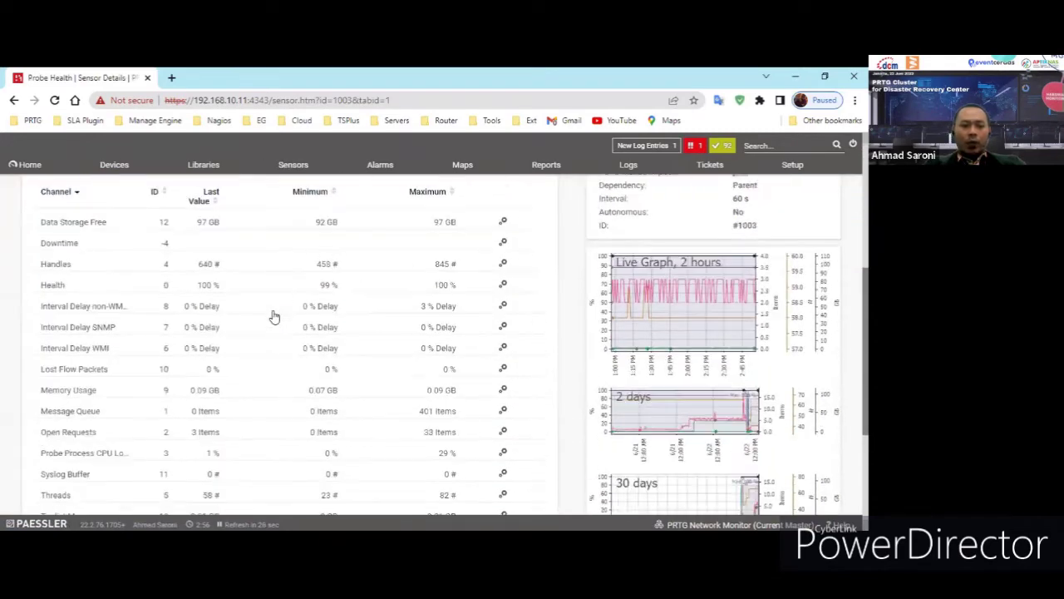
scroll(274, 315, down, 3)
scroll(275, 316, up, 6)
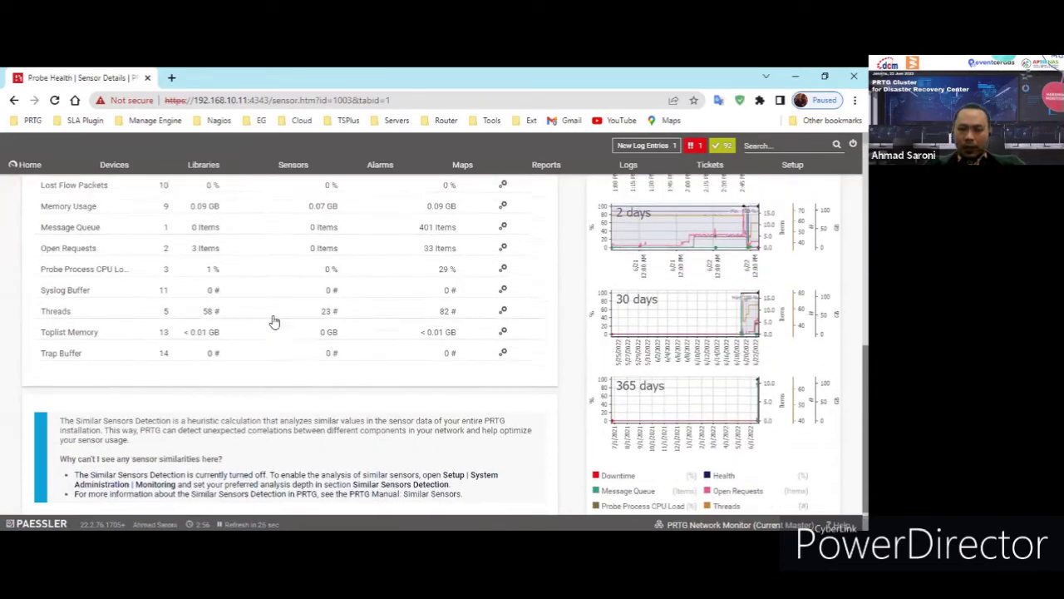
scroll(266, 336, up, 2)
scroll(264, 340, down, 7)
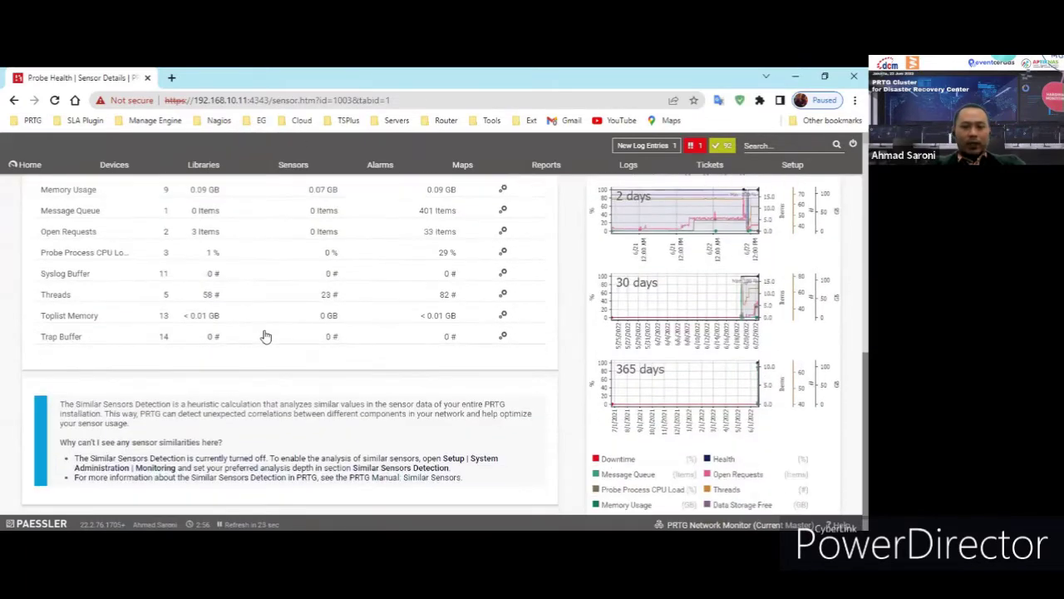
scroll(266, 336, up, 3)
scroll(115, 177, up, 5)
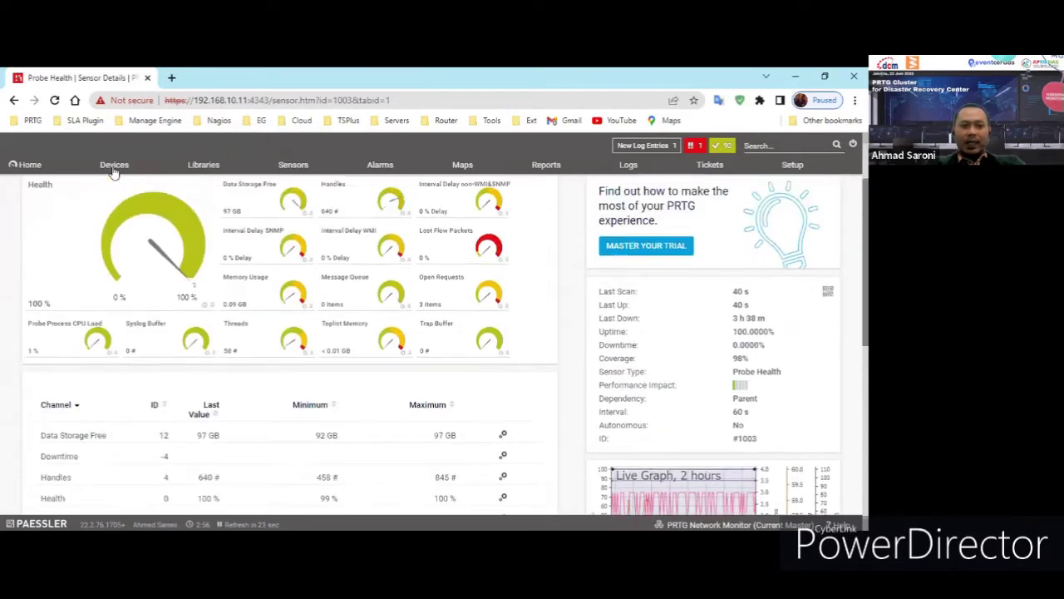
Return to the Root device tree and look through the router, virtual, Windows and Linux devices under the Cluster Probe.
click(113, 165)
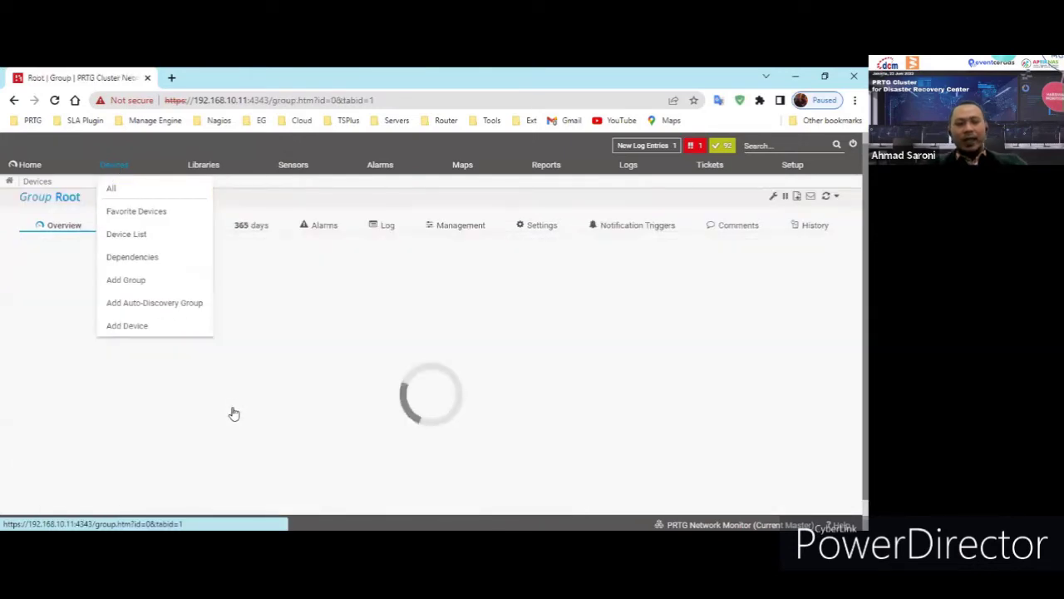
scroll(391, 390, down, 10)
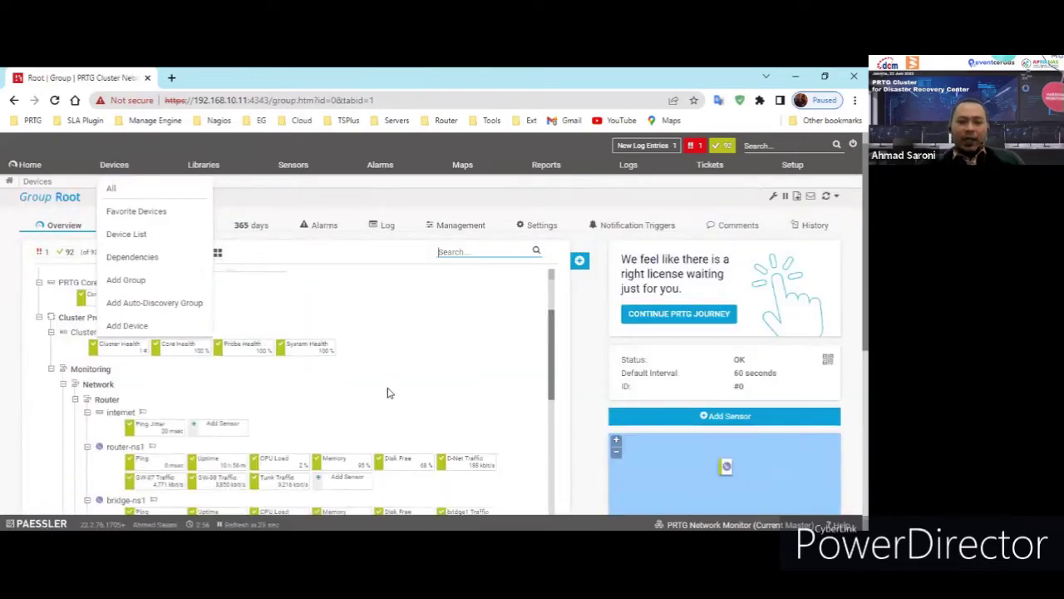
scroll(387, 379, down, 3)
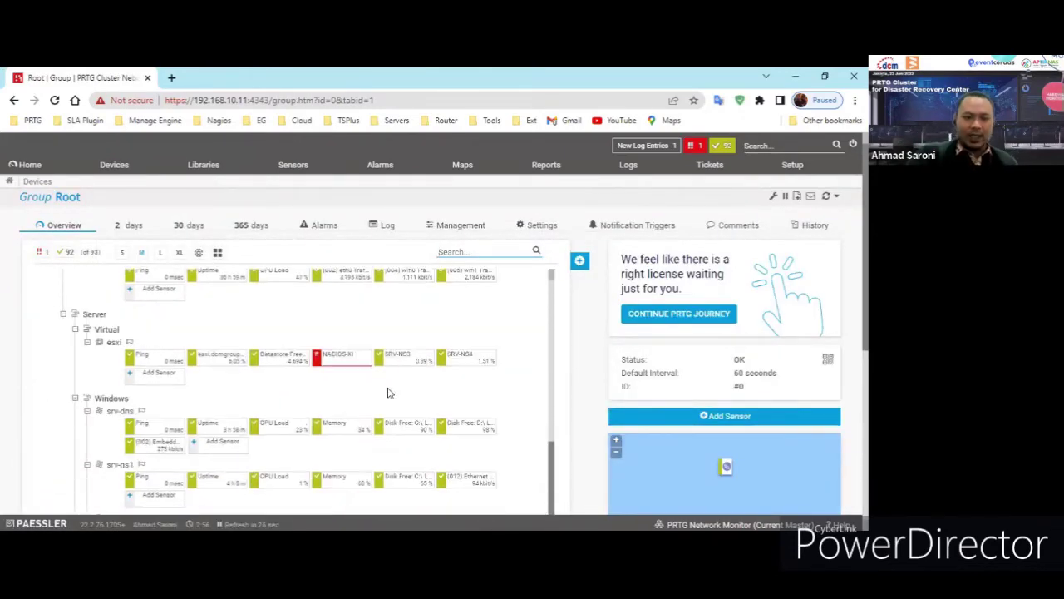
scroll(285, 437, down, 2)
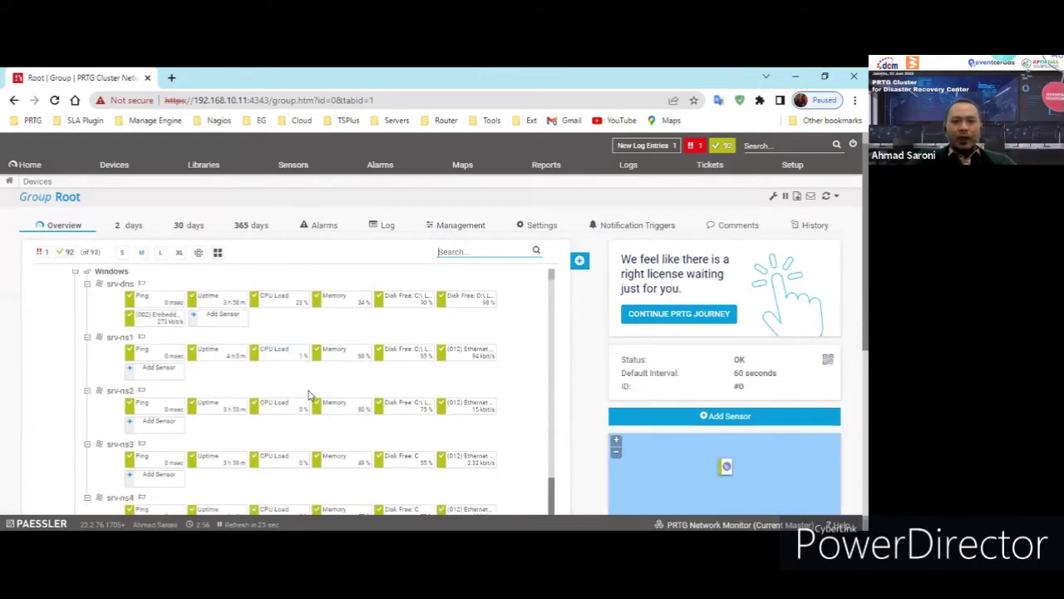
scroll(274, 378, down, 1)
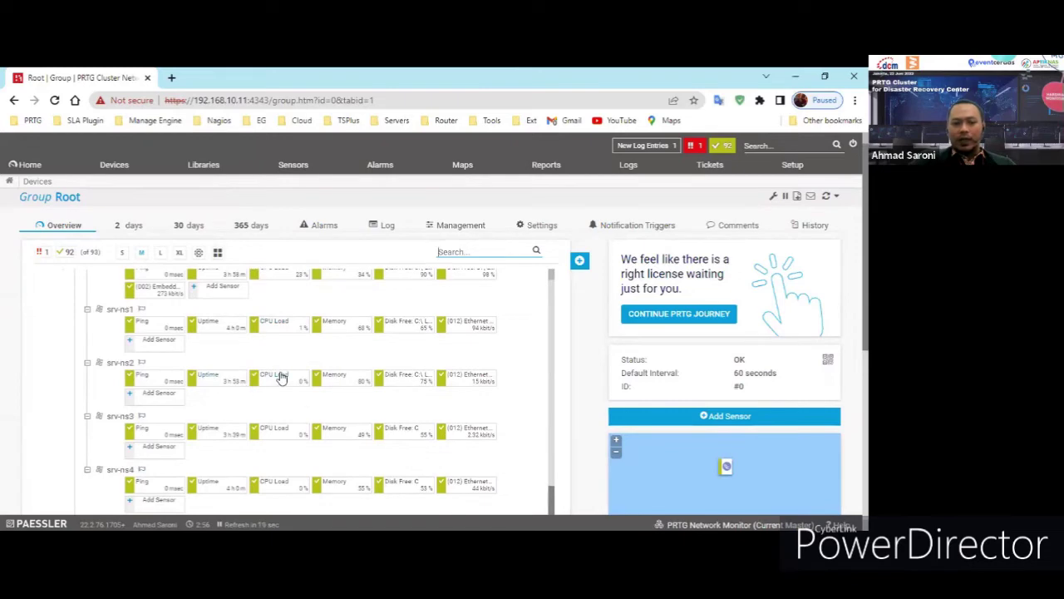
scroll(280, 380, down, 3)
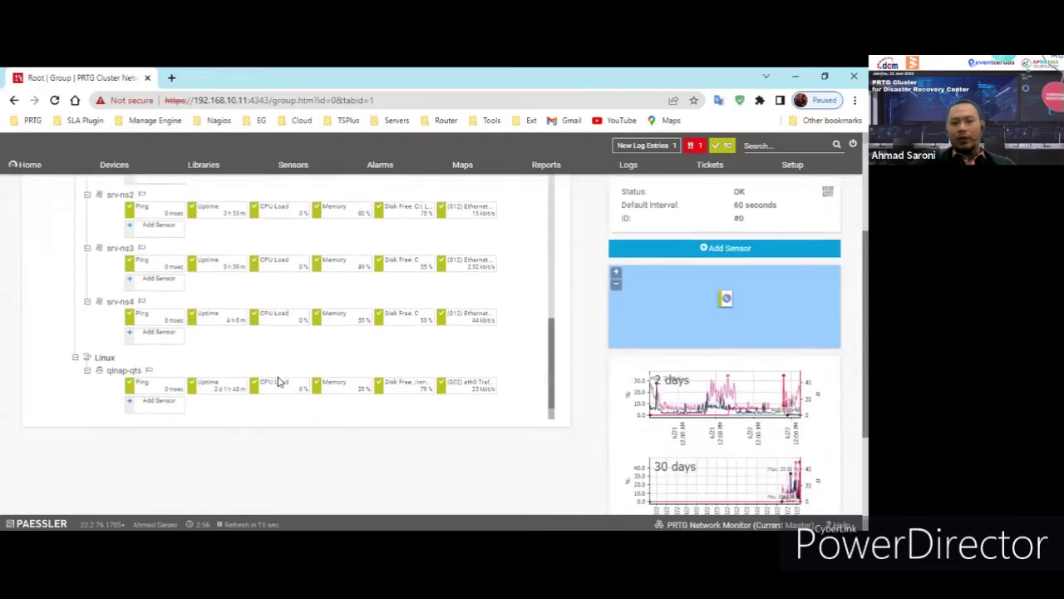
scroll(278, 381, up, 10)
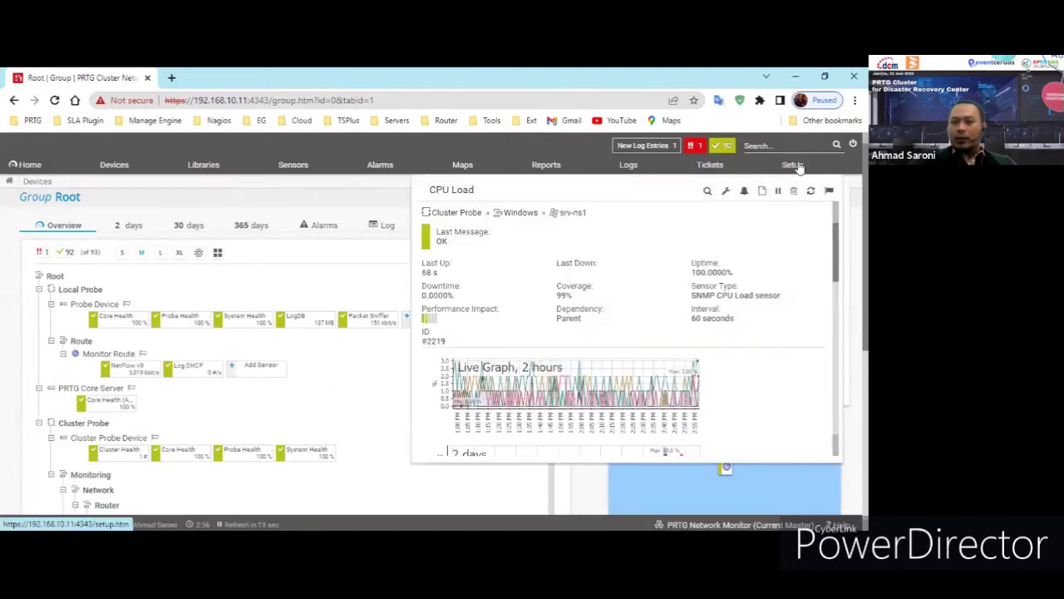
Open the Cluster Status page of the PRTG status information.
mouse_move(798, 166)
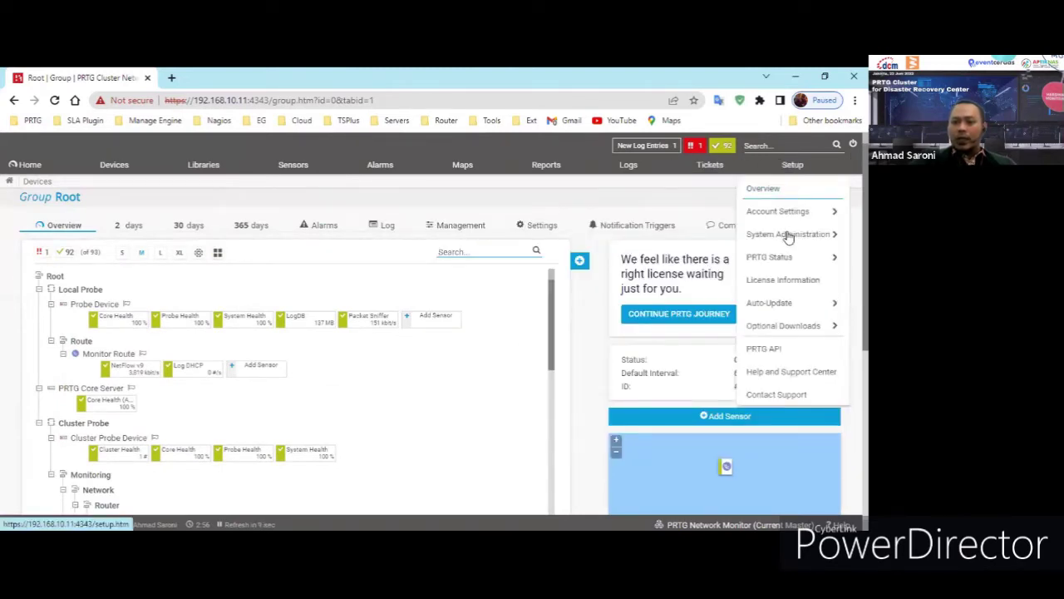
mouse_move(781, 235)
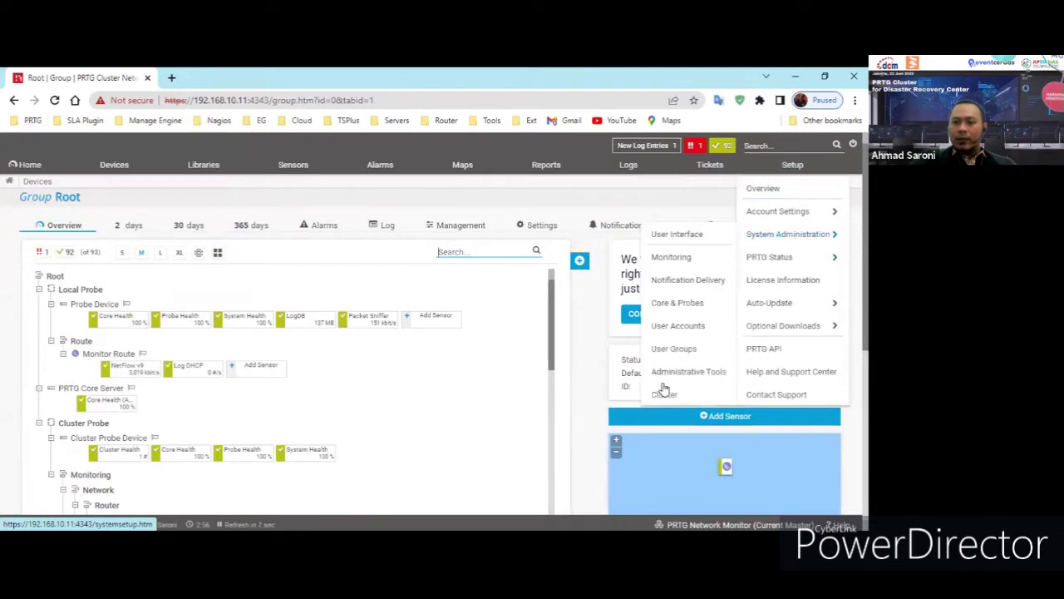
mouse_move(771, 261)
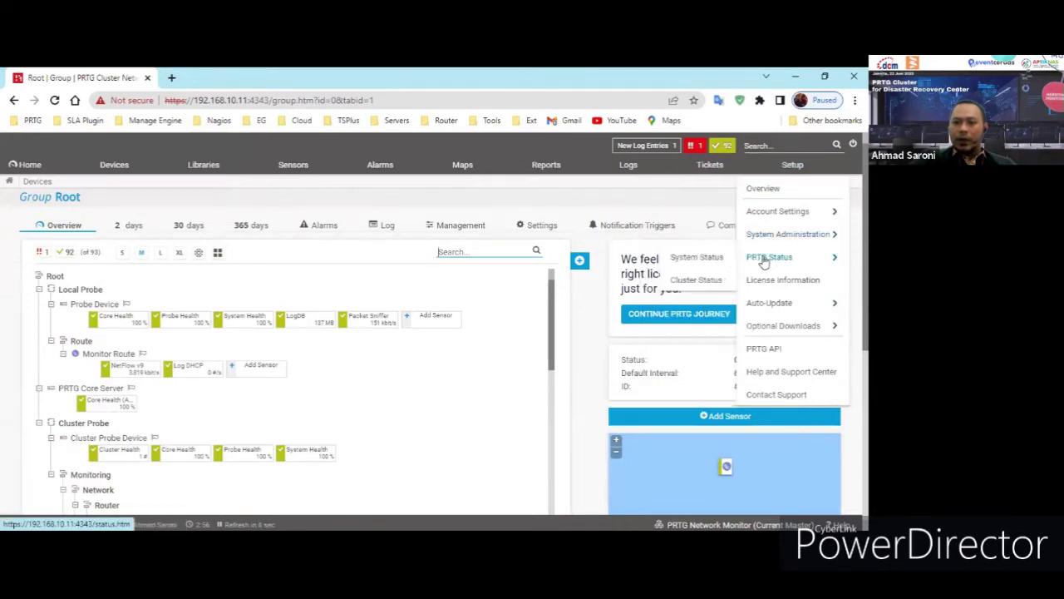
click(703, 282)
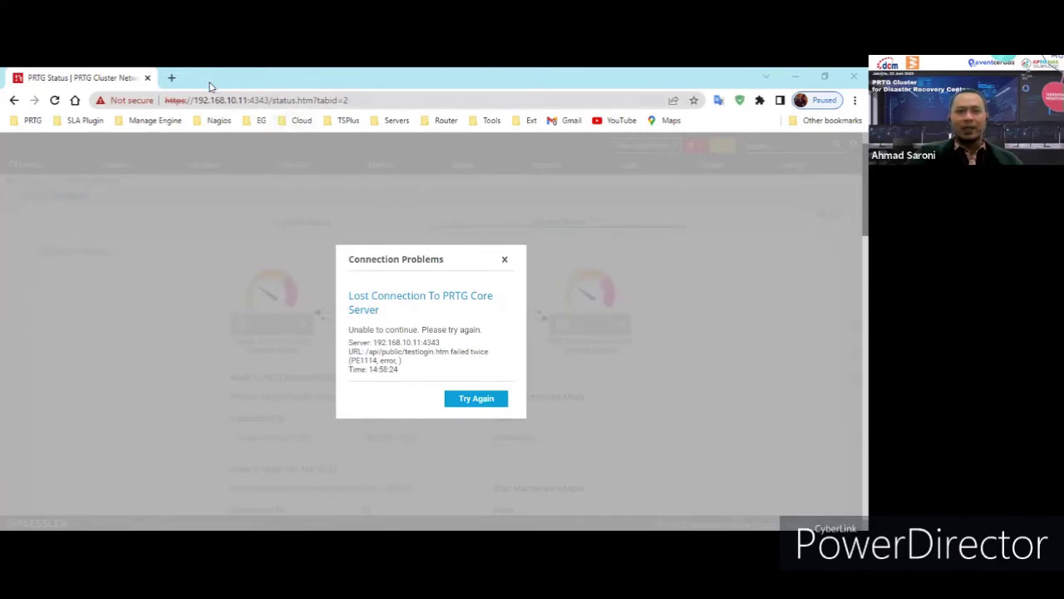
Copy the Cluster Status page's address and paste it into a new browser tab.
click(382, 100)
key(ctrl+c)
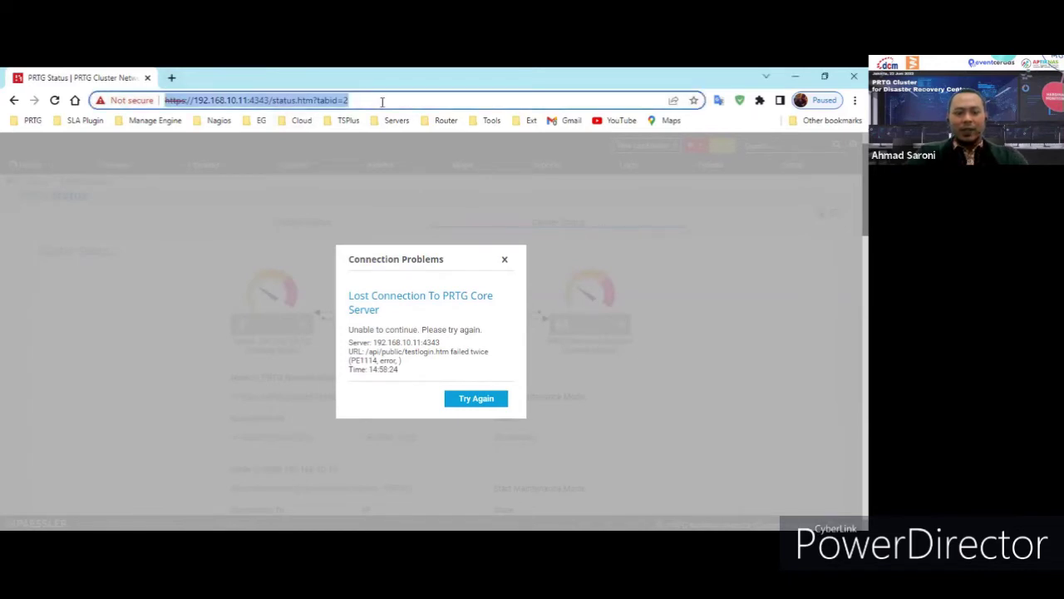
click(171, 79)
click(194, 99)
key(ctrl+v)
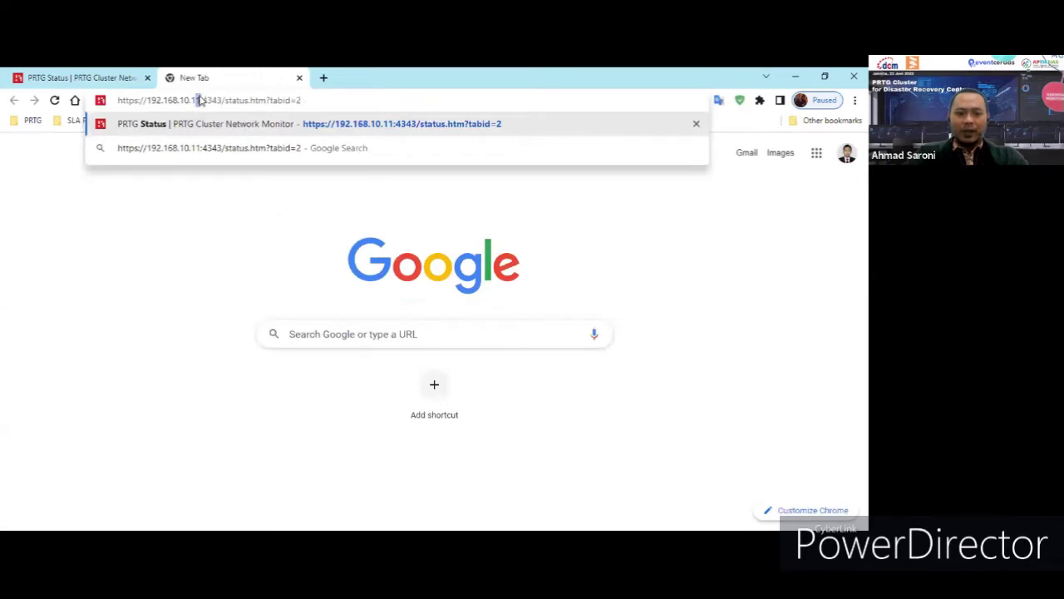
click(201, 100)
key(BackSpace)
text(2)
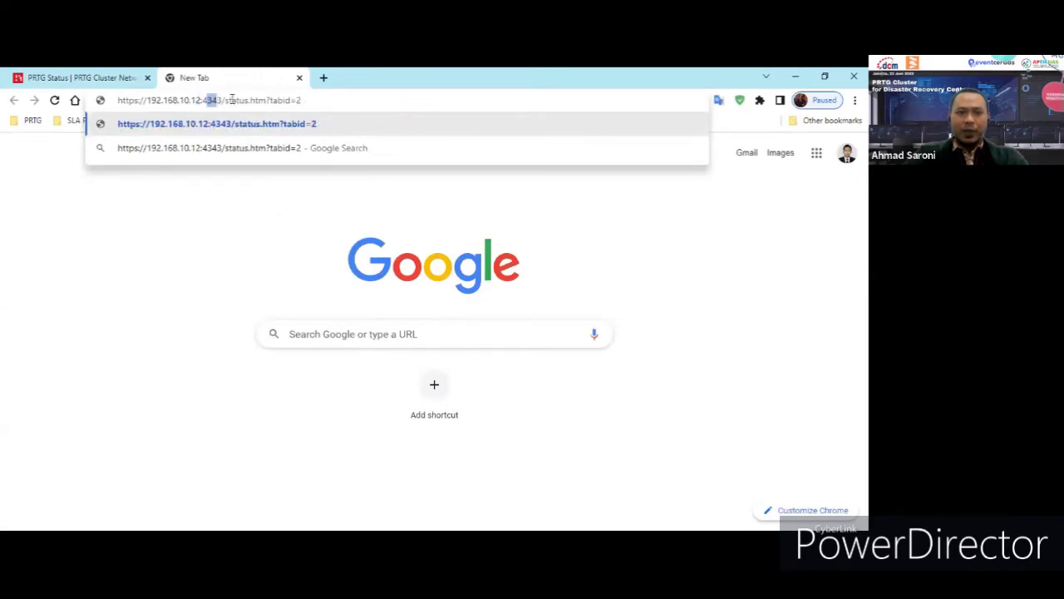
drag(204, 100, 347, 99)
text(4)
key(BackSpace)
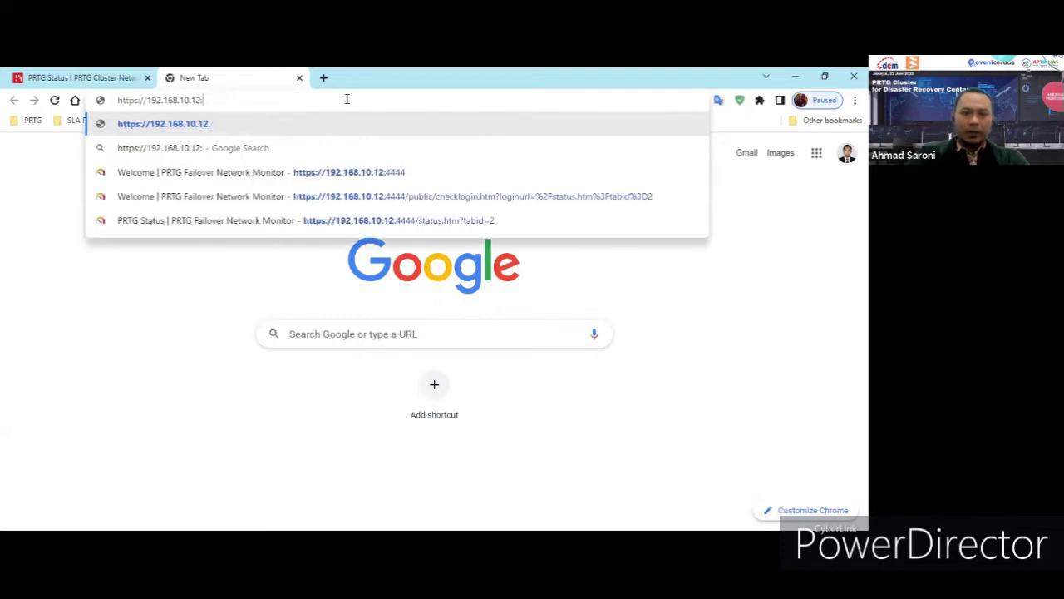
text(44)
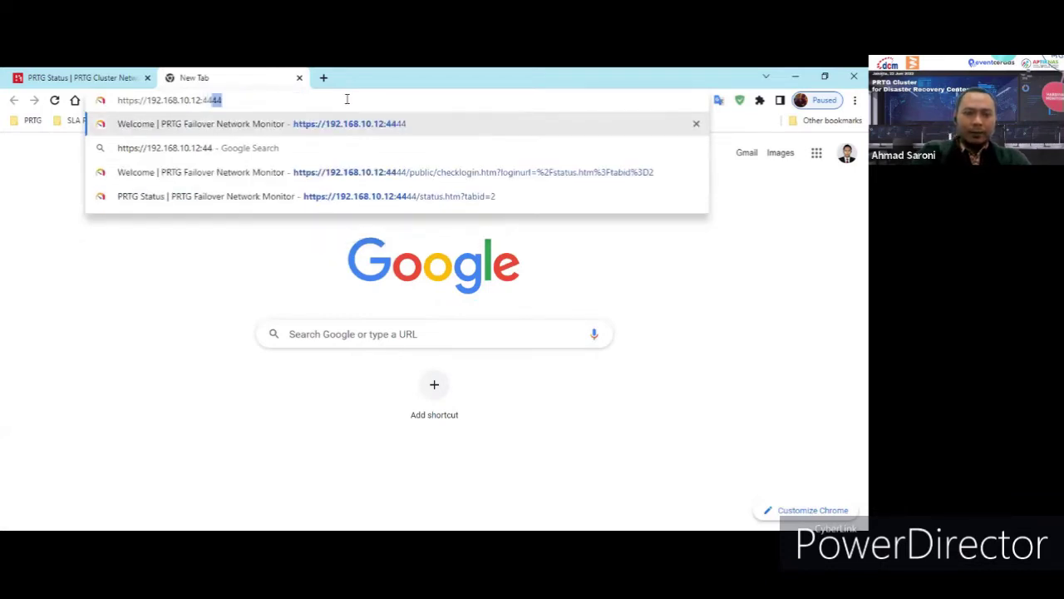
text(44)
key(Return)
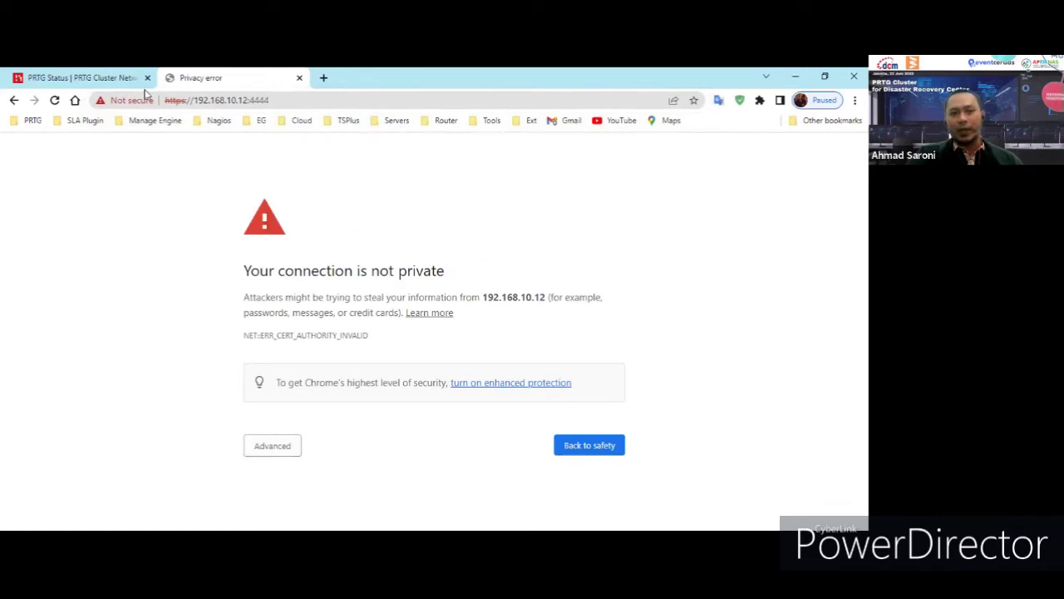
Check the master server's page for its connection state, then return to the failover page and proceed past the certificate warning to 192.168.10.12.
click(109, 77)
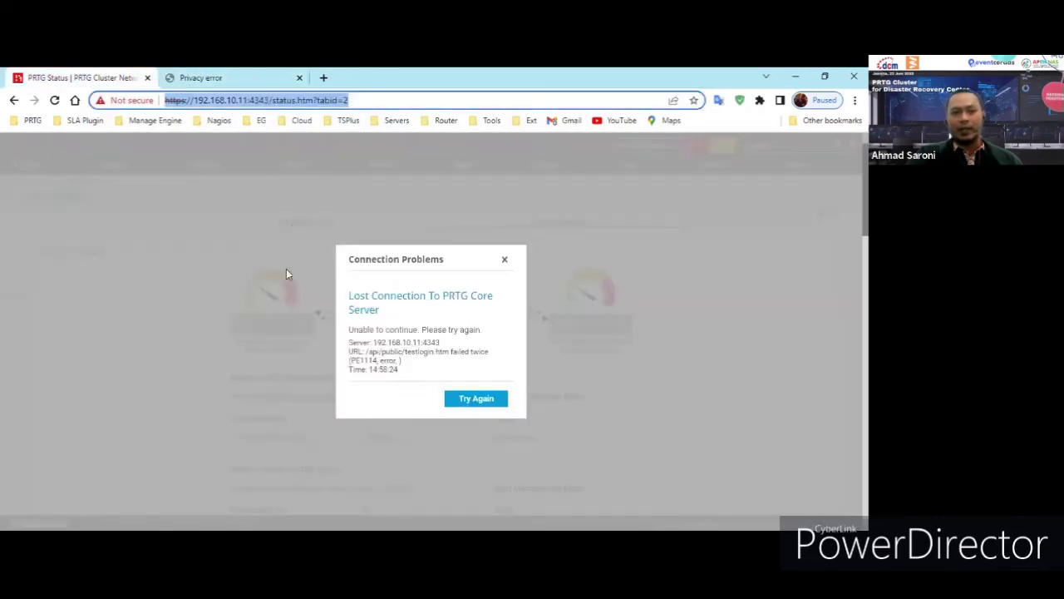
click(223, 81)
click(273, 446)
scroll(350, 275, down, 1)
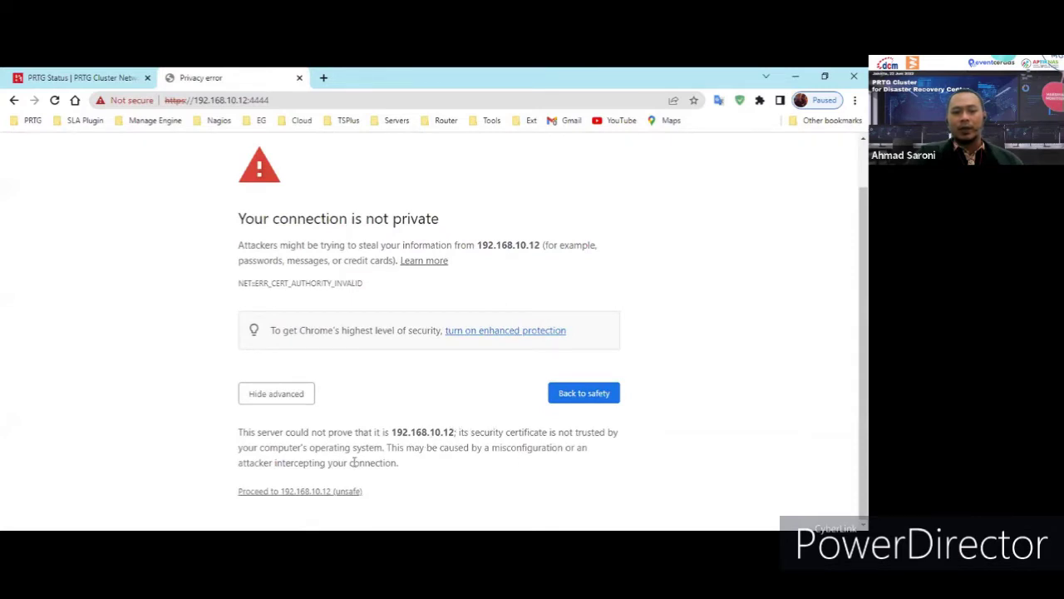
click(345, 493)
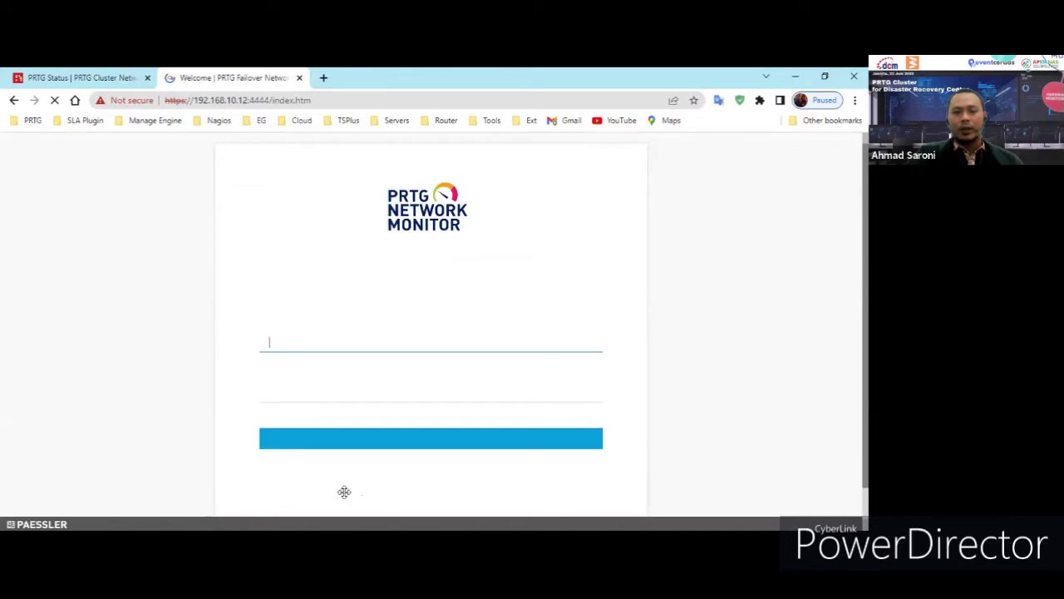
Log in to the PRTG Failover Network Monitor with the account's login name and password.
text(ron)
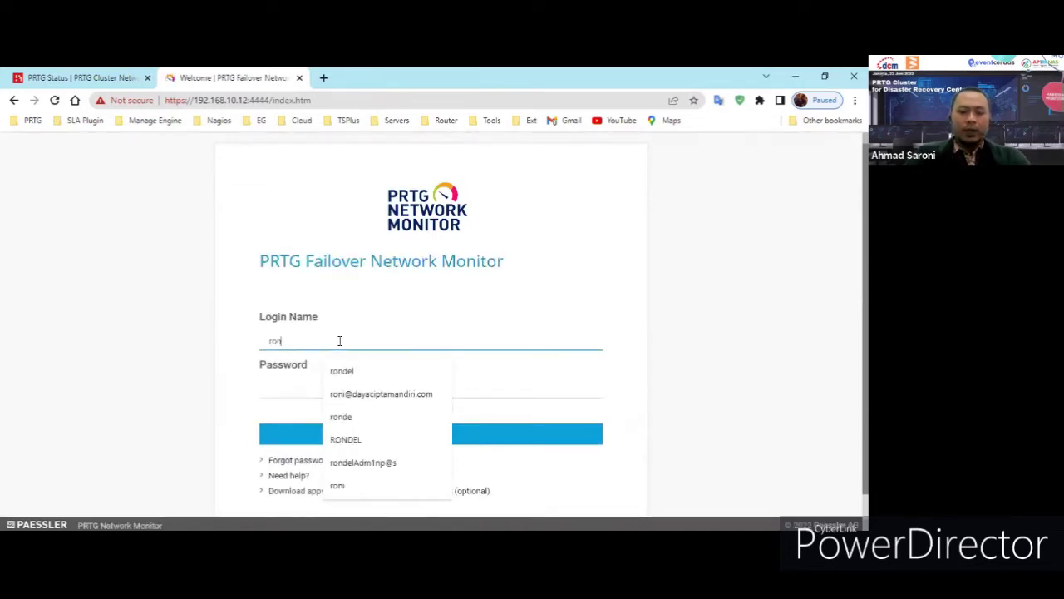
key(Down)
key(Return)
text(••)
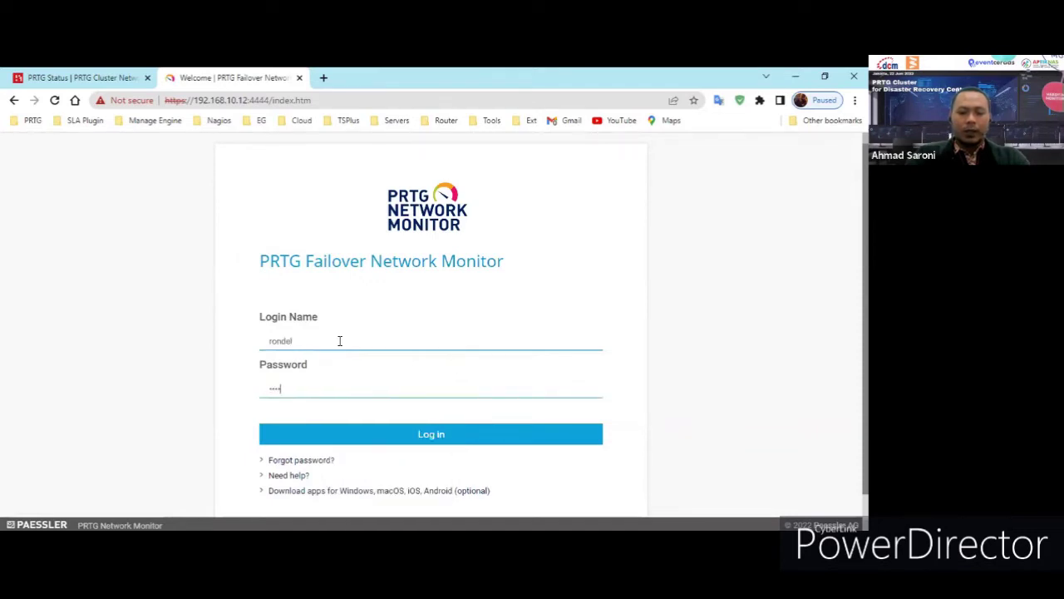
text(•)
key(Return)
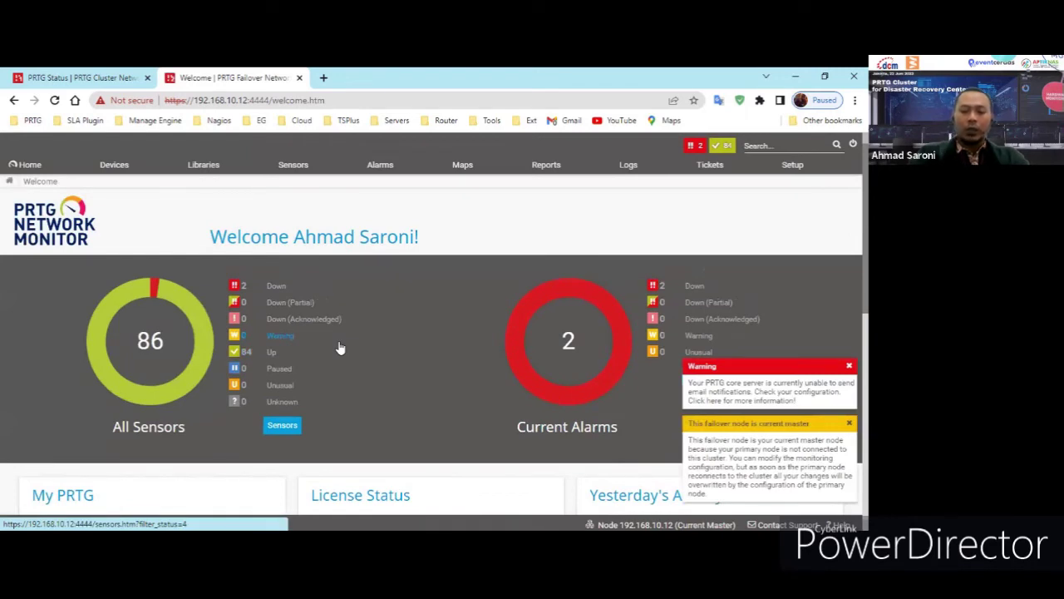
key(ctrl+plus)
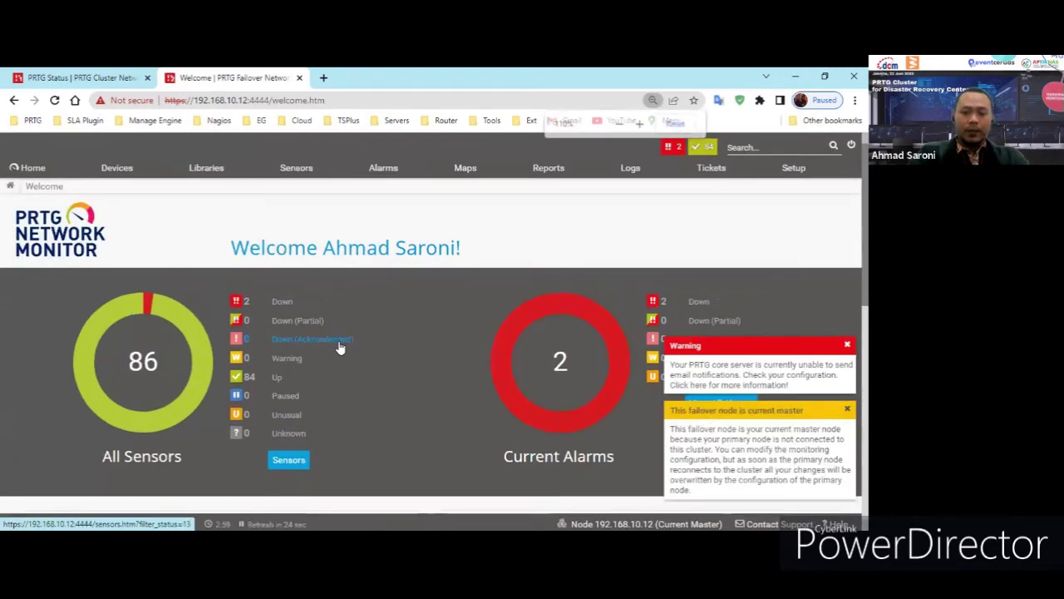
key(ctrl+minus)
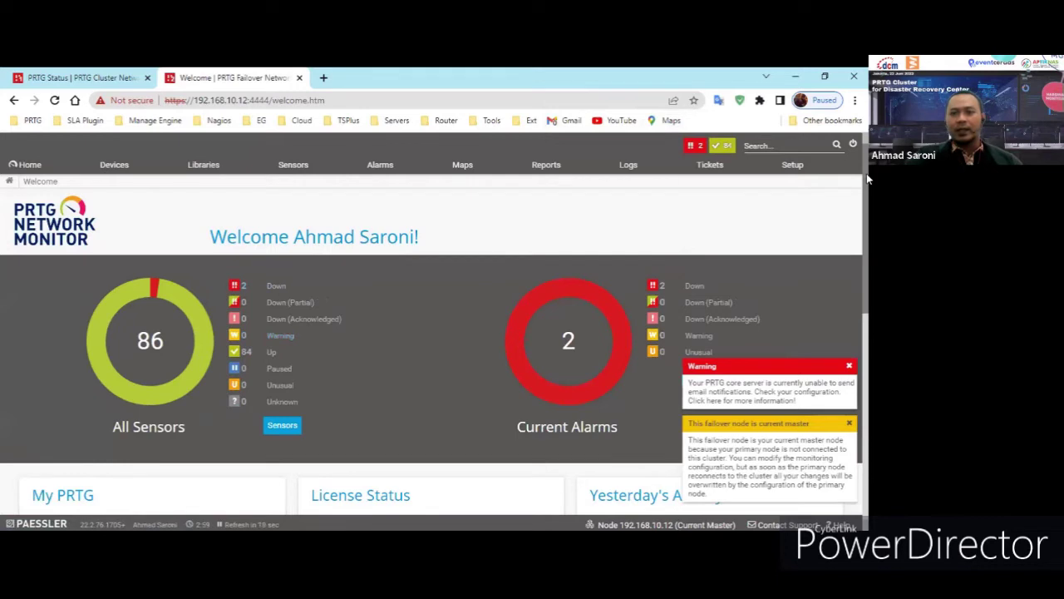
Open the failover node's Cluster Status page and examine the roles and connection states of both nodes.
mouse_move(792, 166)
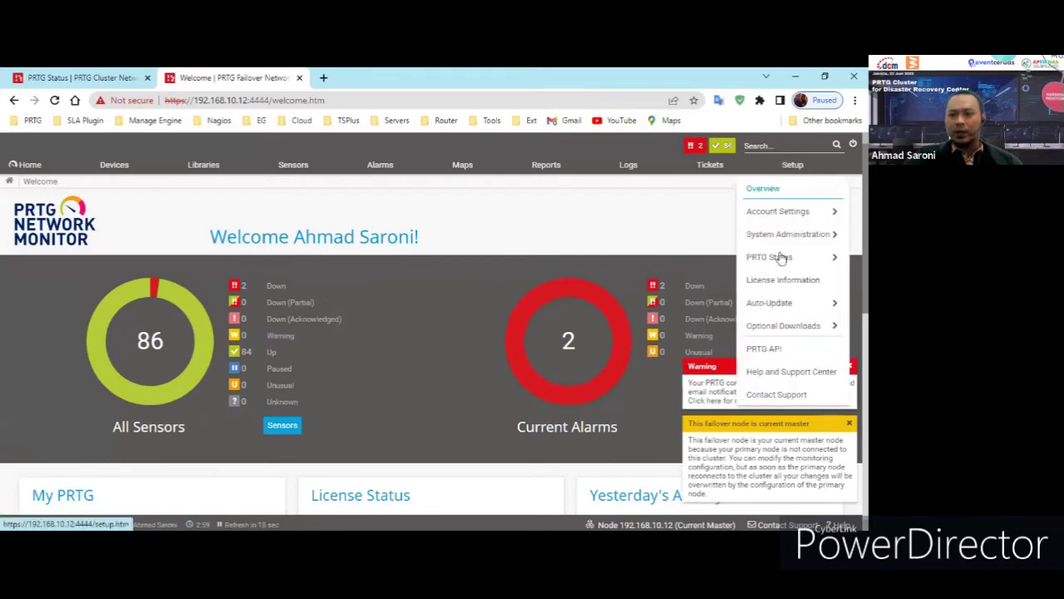
click(711, 280)
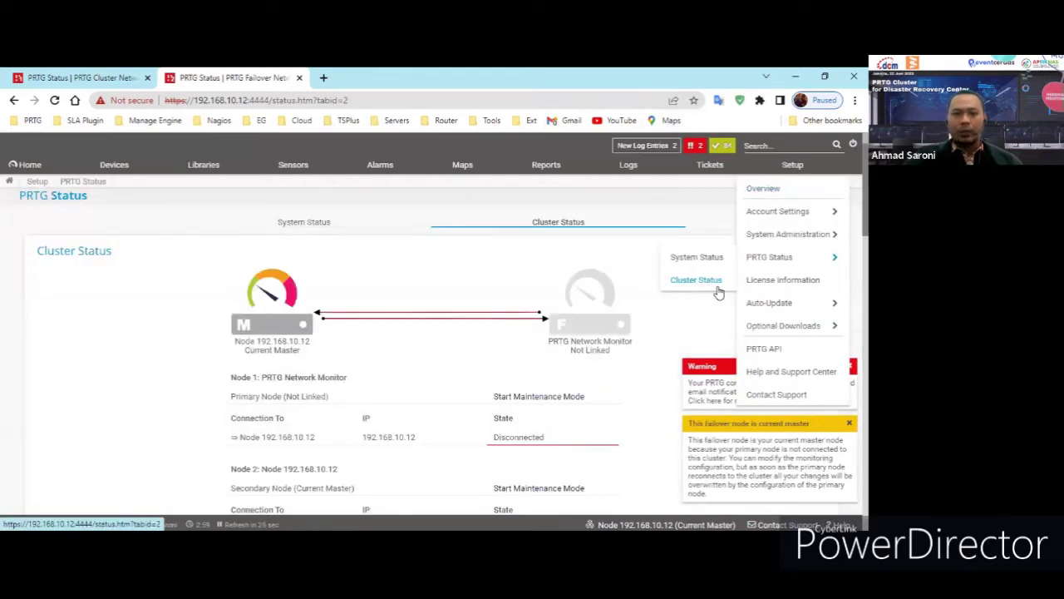
click(547, 225)
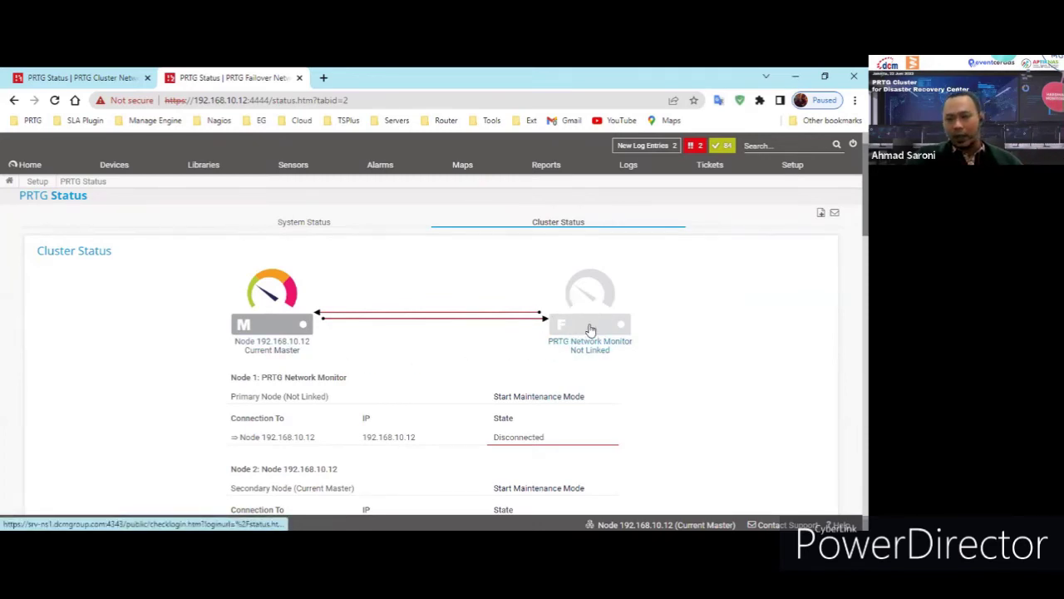
click(271, 345)
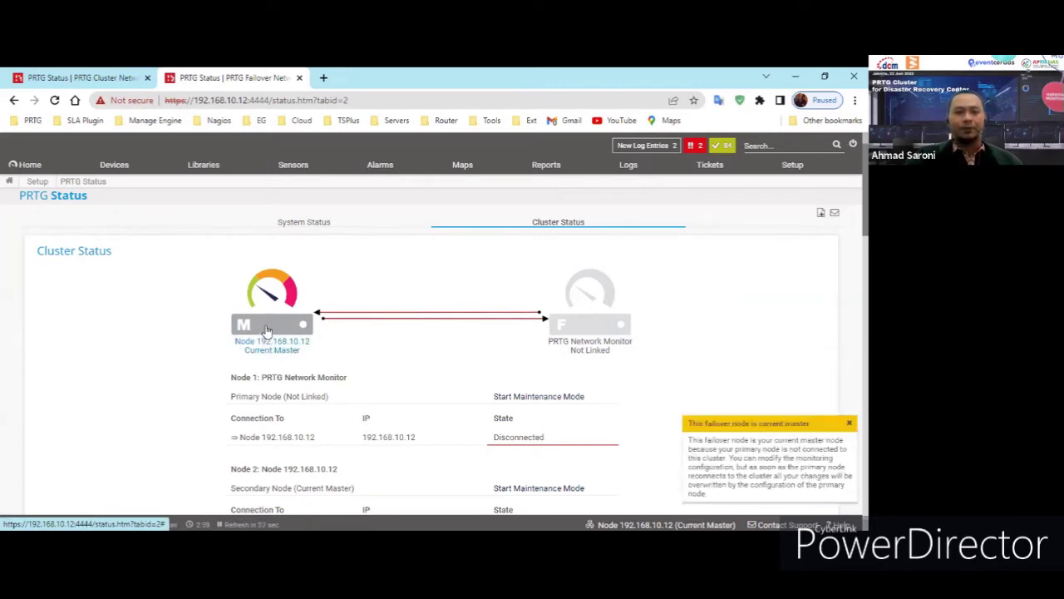
From the Root device tree, open the Cluster Probe Device's Cluster Health sensor and read its error message and cluster node table.
click(118, 166)
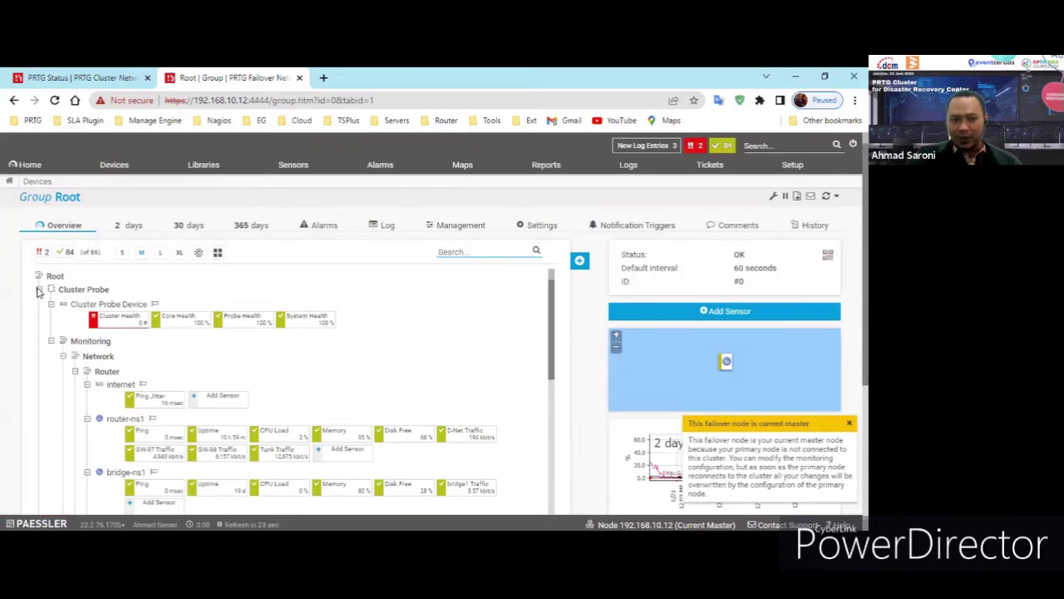
click(38, 290)
click(38, 290)
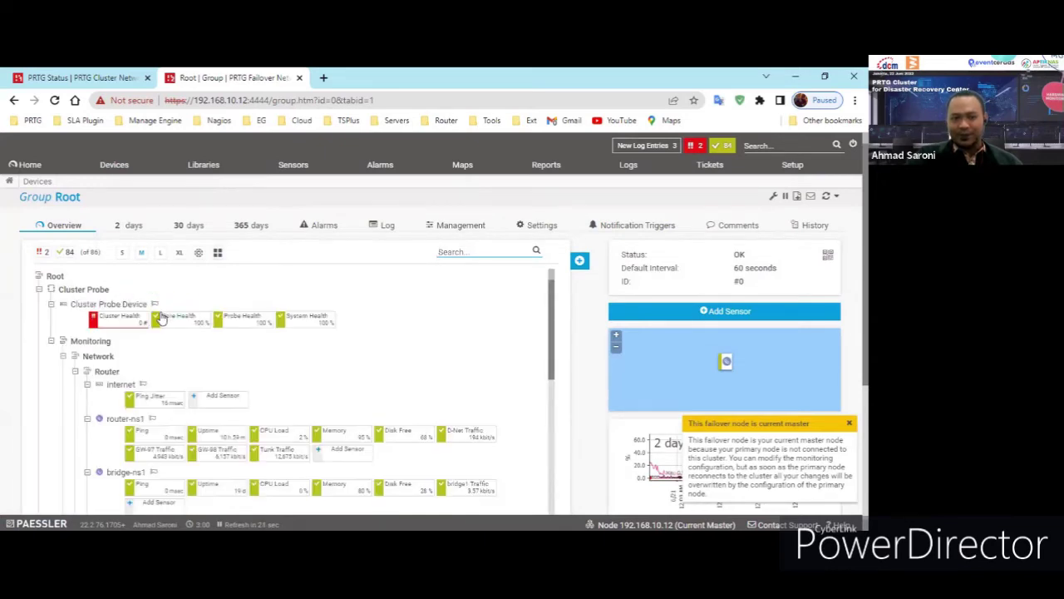
click(117, 319)
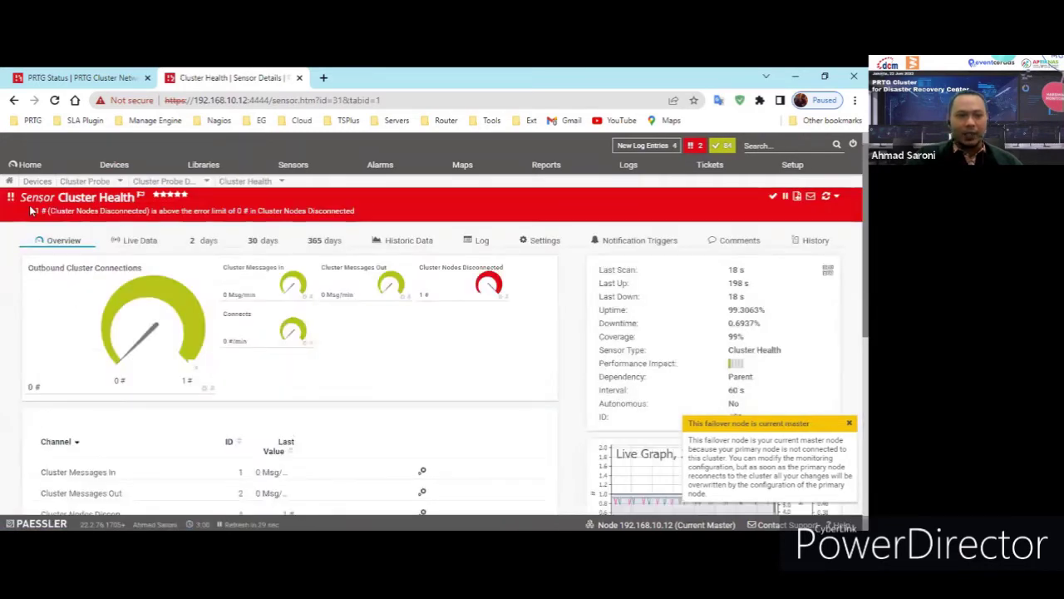
drag(67, 210, 360, 212)
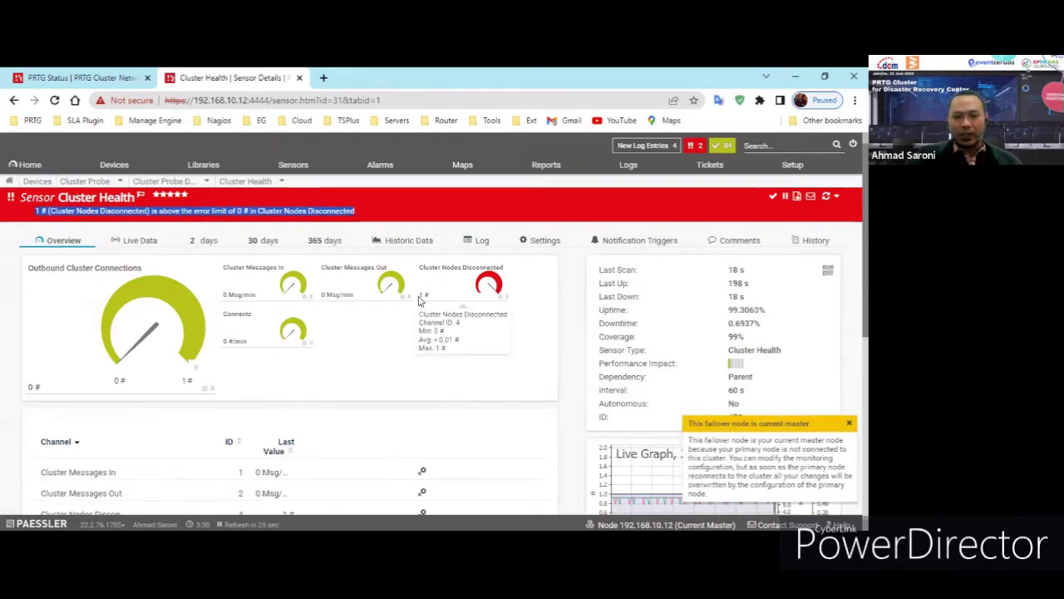
scroll(374, 363, down, 4)
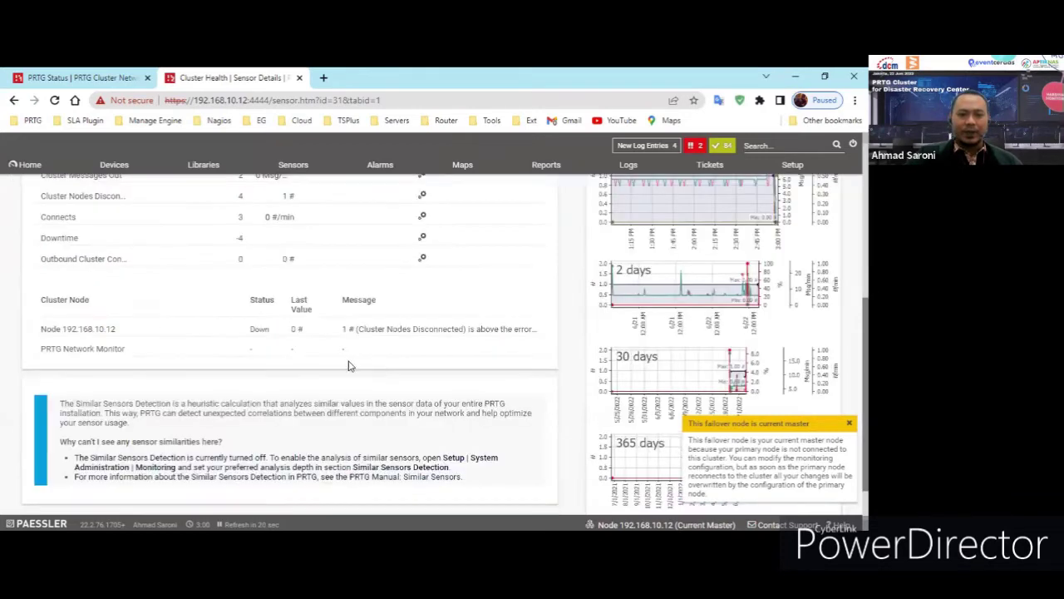
mouse_move(42, 329)
mouse_down()
mouse_move(553, 336)
mouse_move(569, 324)
mouse_up()
click(569, 324)
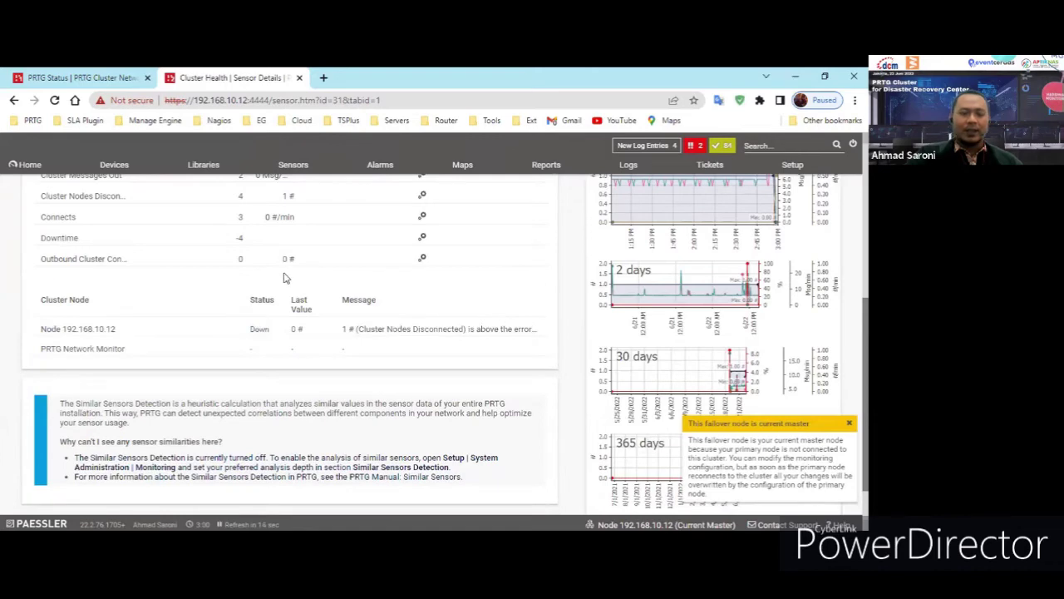
scroll(374, 332, up, 4)
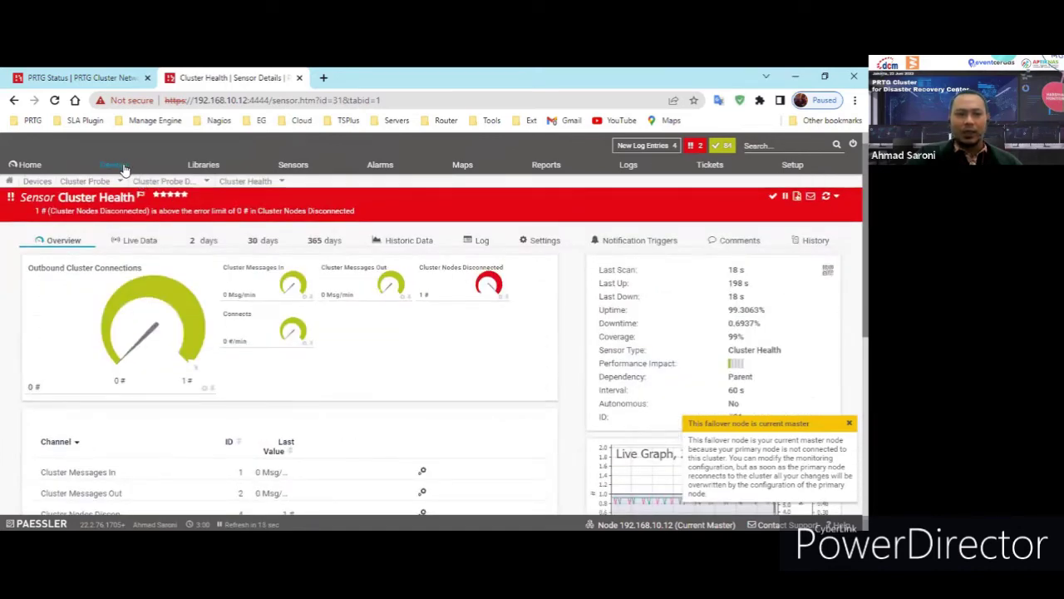
Return to the device tree, open the internet device's Ping Jitter sensor and check its cluster node table.
click(123, 169)
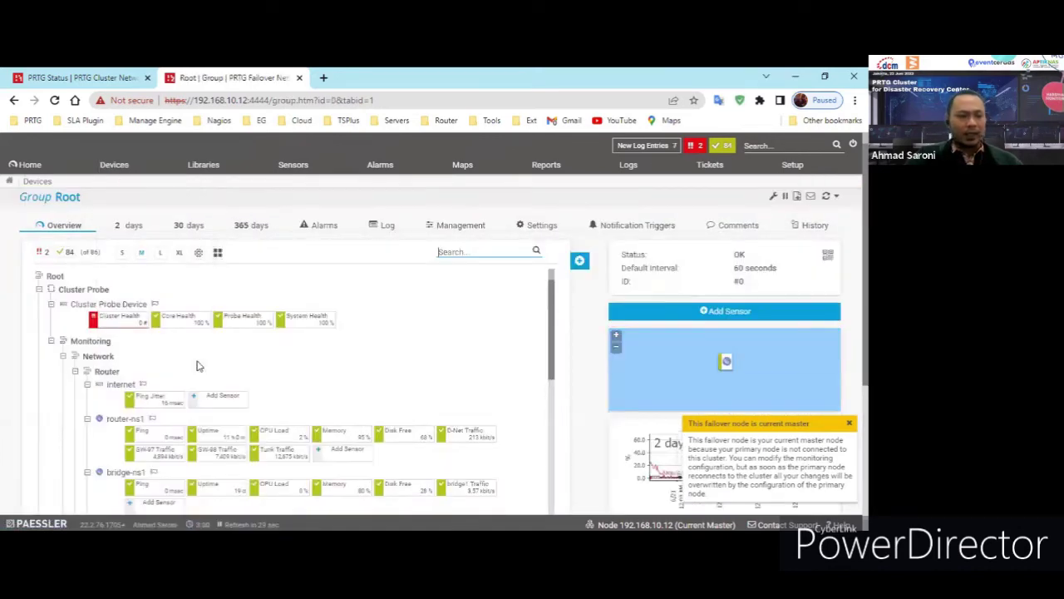
click(152, 398)
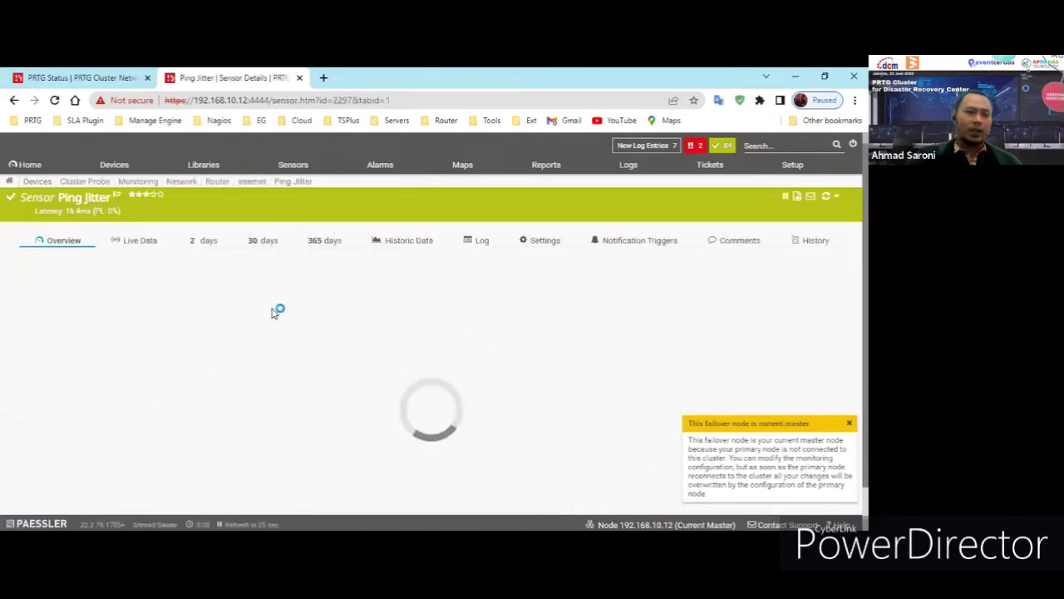
scroll(277, 311, down, 3)
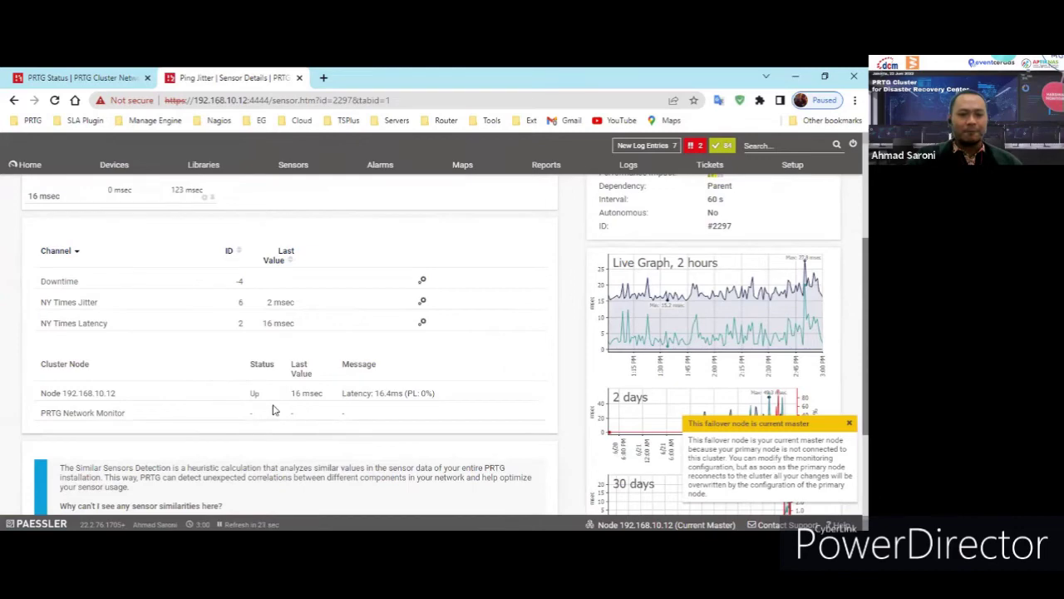
scroll(262, 335, up, 2)
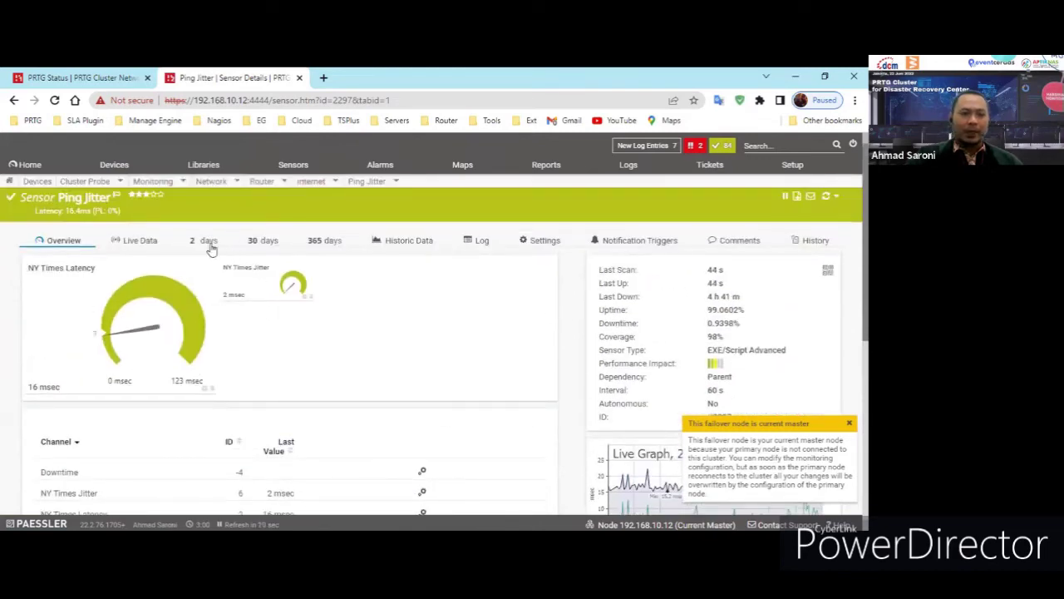
View Ping Jitter's live data for the PRTG Network Monitor node, then switch back to Node 192.168.10.12 (Local).
click(145, 242)
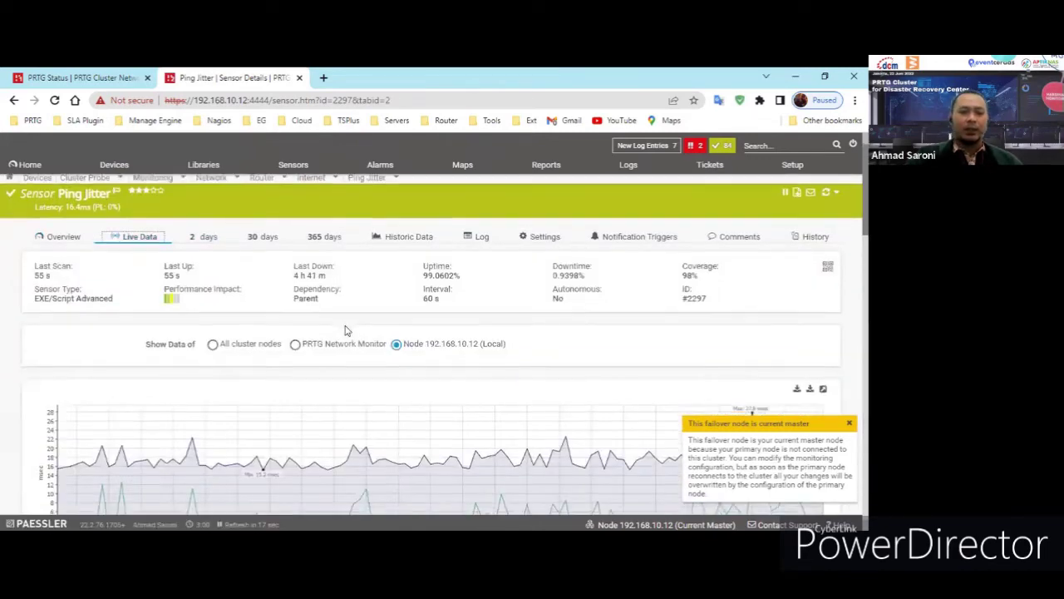
scroll(348, 331, down, 1)
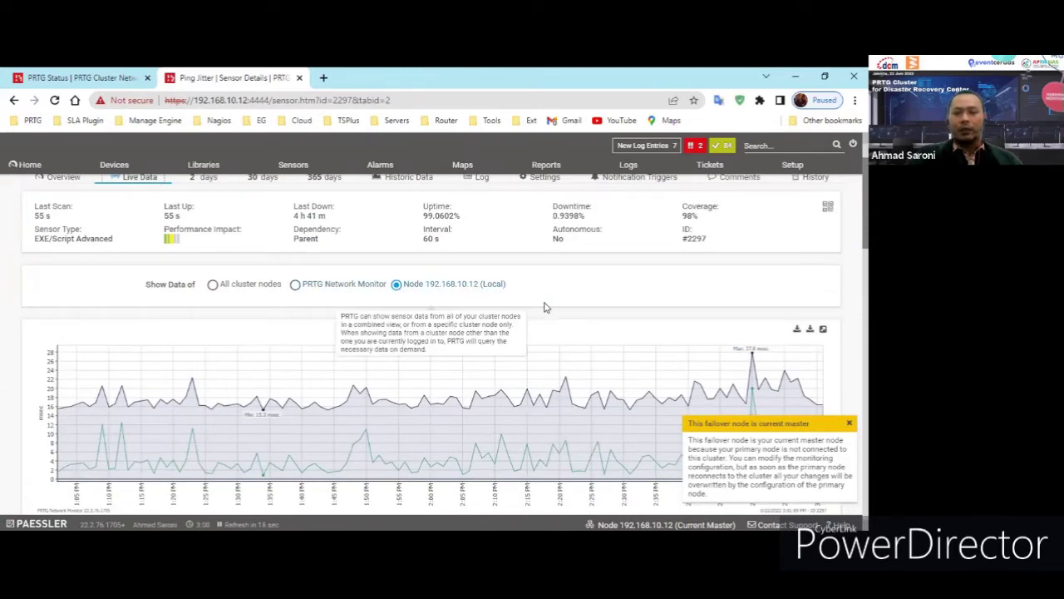
click(296, 285)
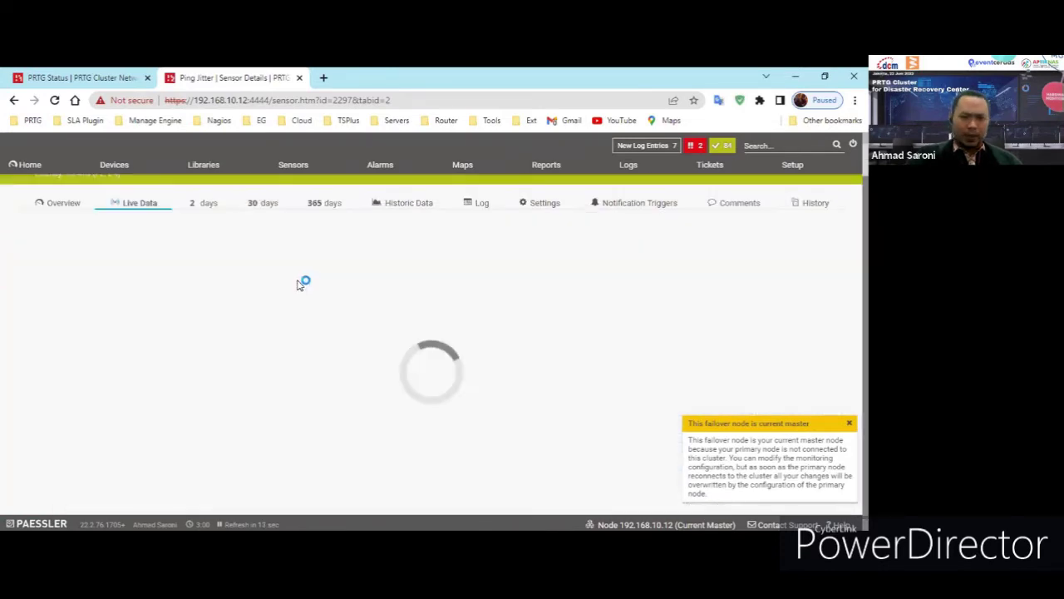
scroll(347, 337, down, 3)
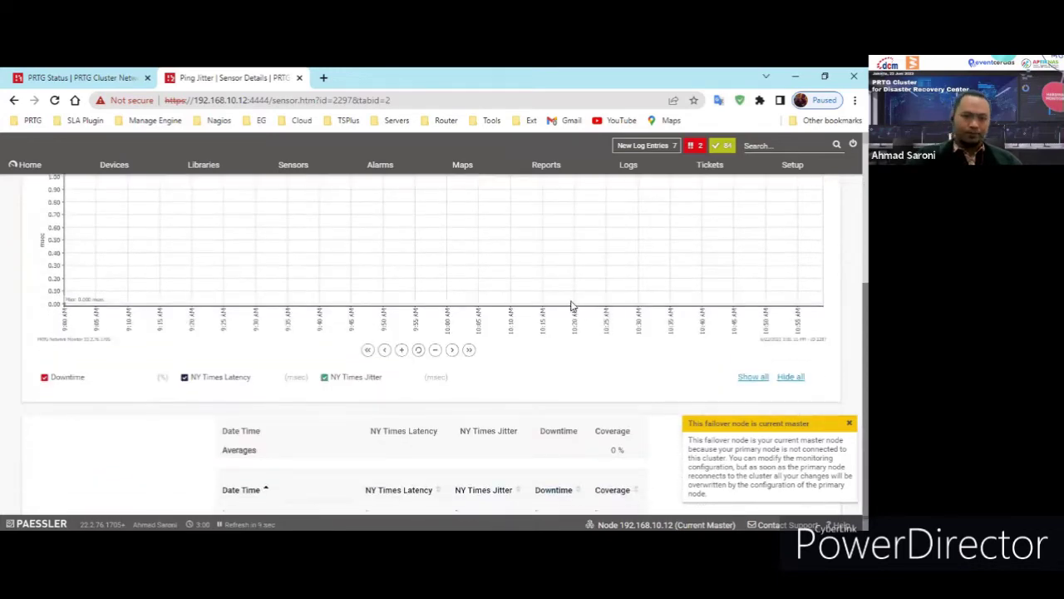
scroll(593, 331, up, 3)
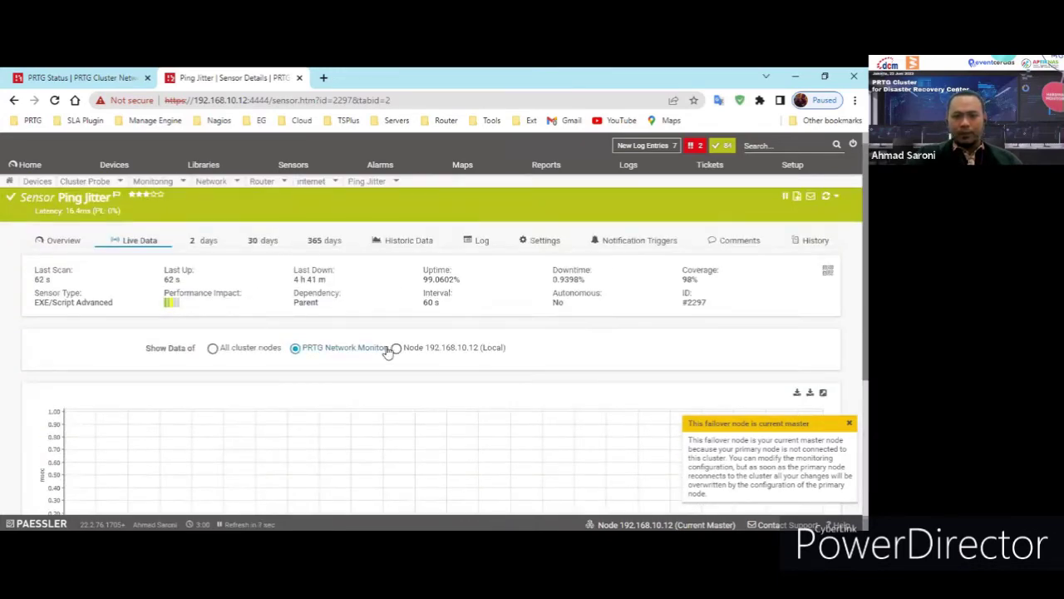
click(395, 348)
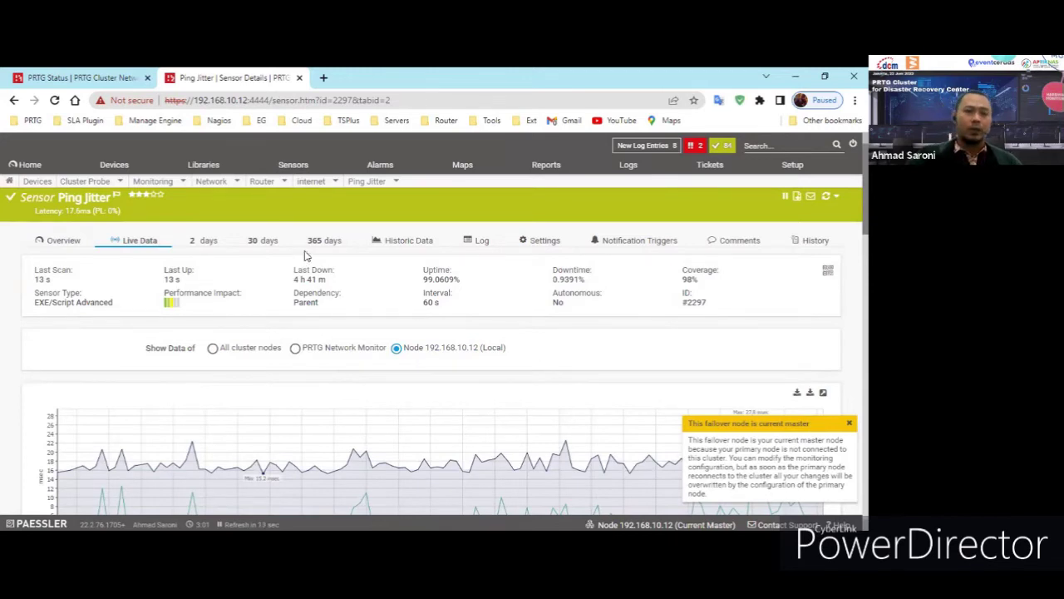
Return to the device tree, open router-ns1's D-Net Traffic sensor and check Node 192.168.10.12 in its cluster node table.
click(117, 166)
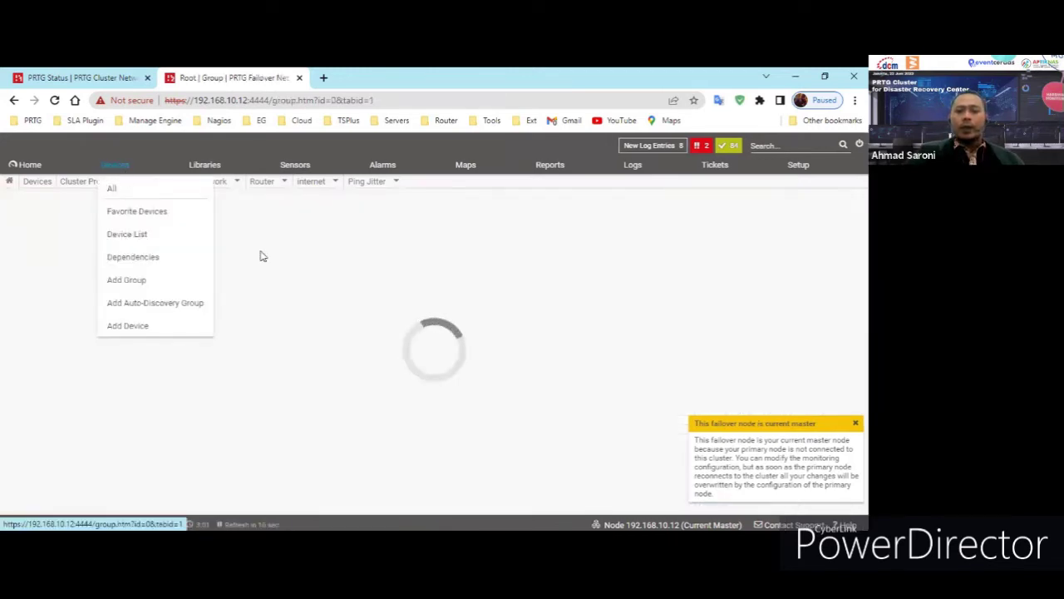
scroll(366, 312, down, 2)
scroll(360, 321, down, 2)
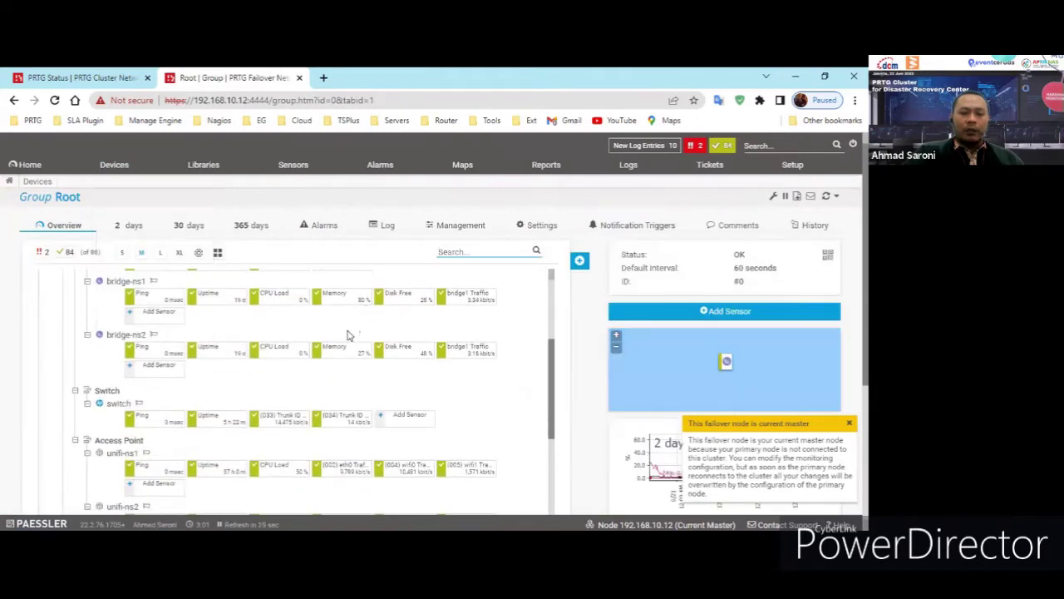
scroll(320, 346, up, 1)
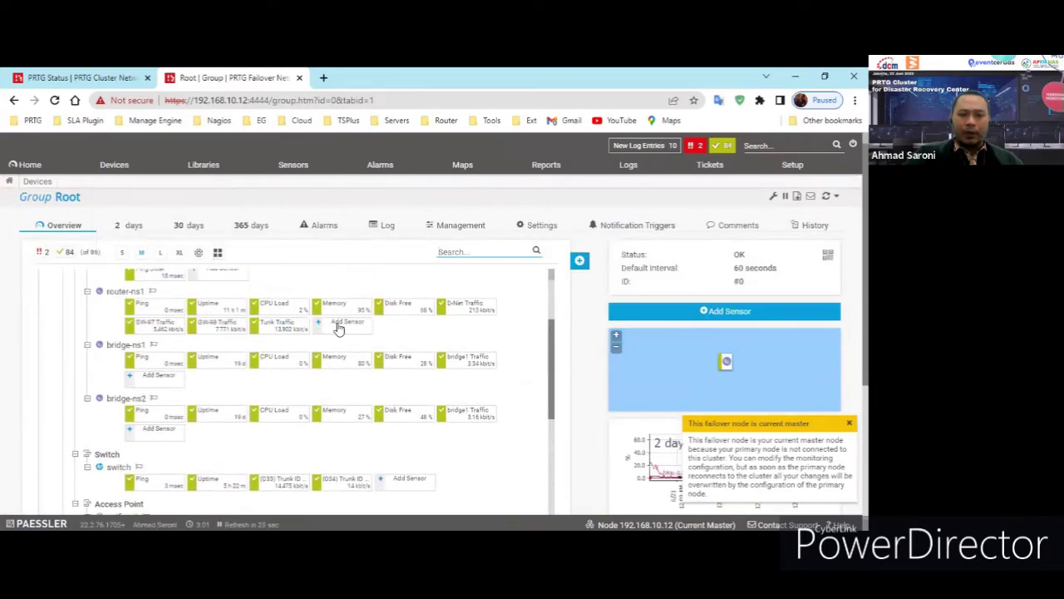
click(465, 308)
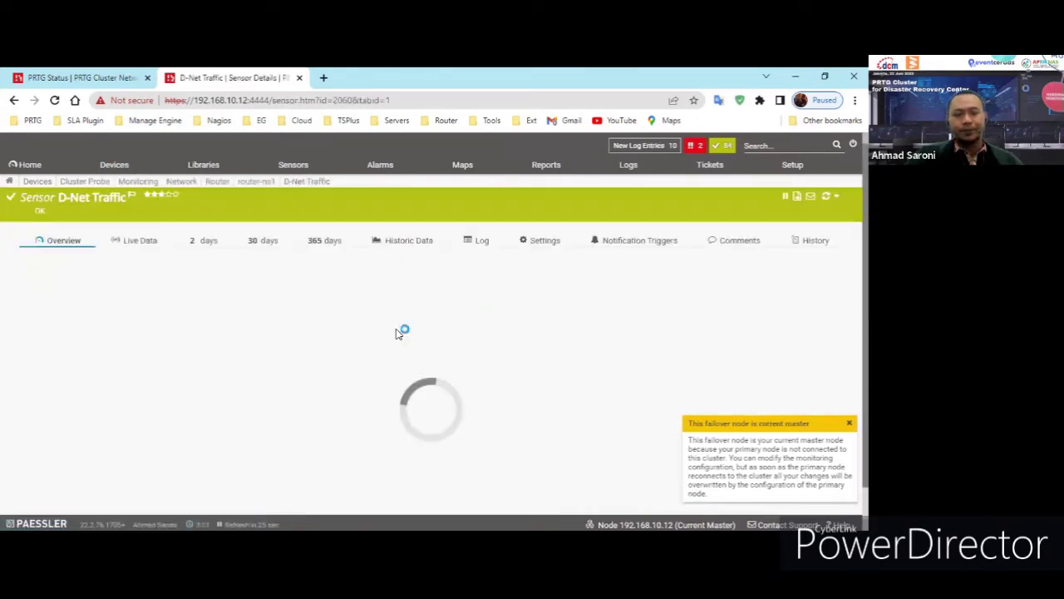
scroll(373, 328, down, 5)
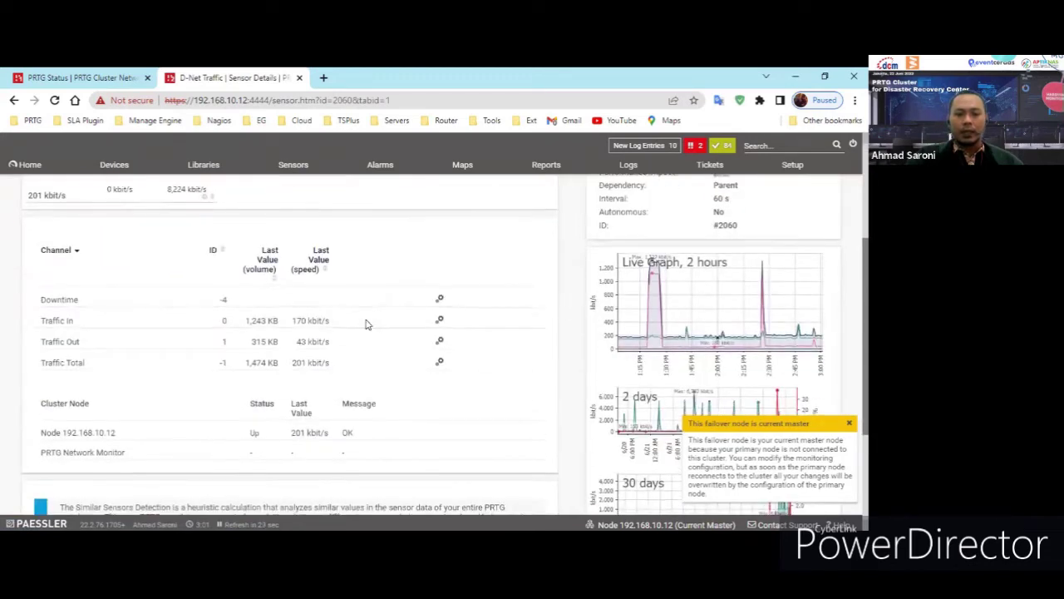
drag(39, 309, 146, 321)
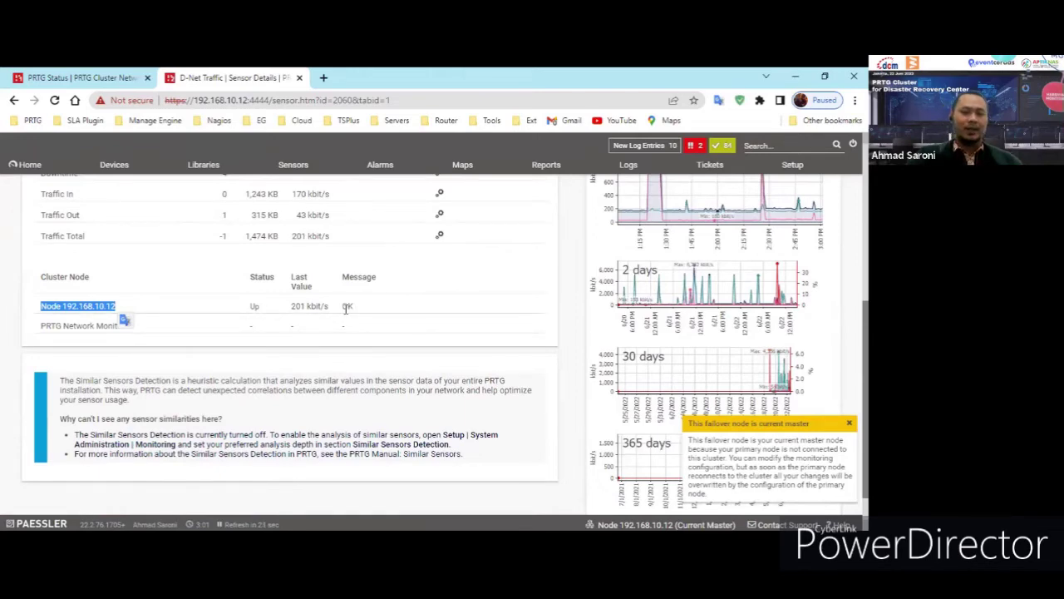
scroll(402, 308, up, 6)
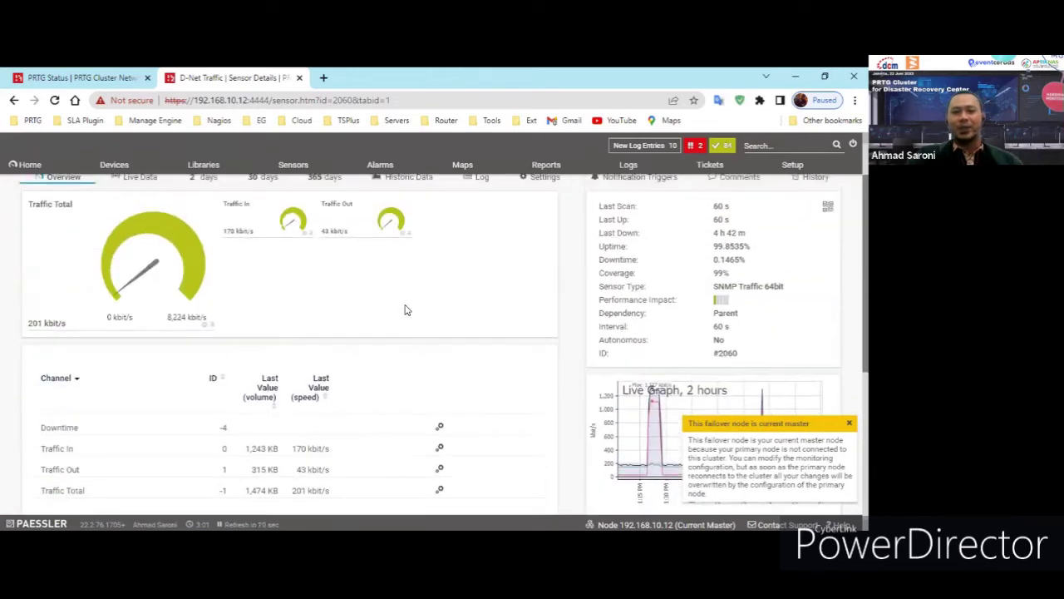
Go back to the Root device tree, open the failover node's Cluster Status page and reload it to check both nodes.
click(120, 166)
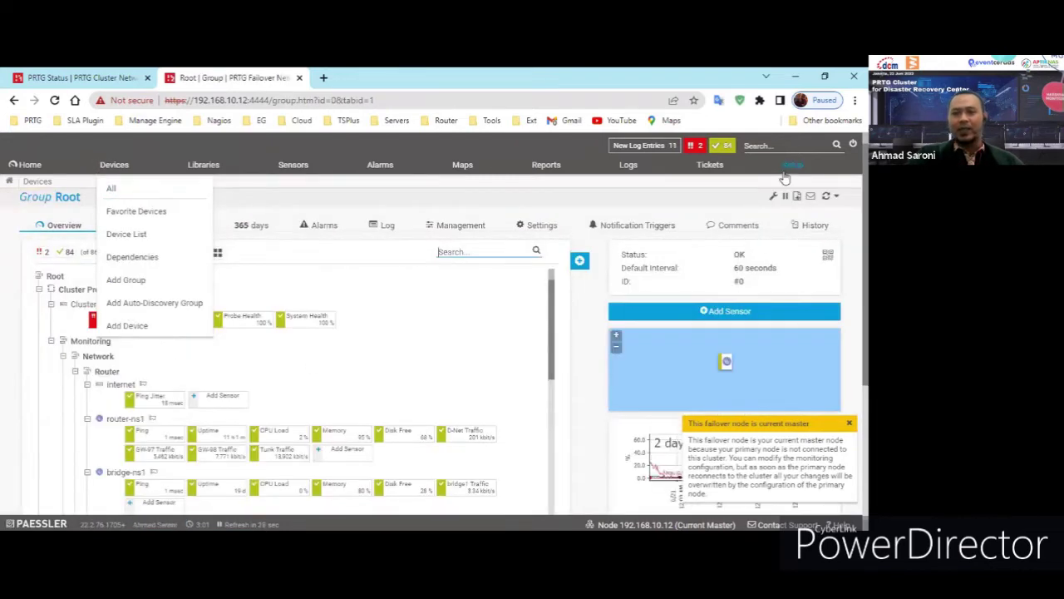
mouse_move(790, 166)
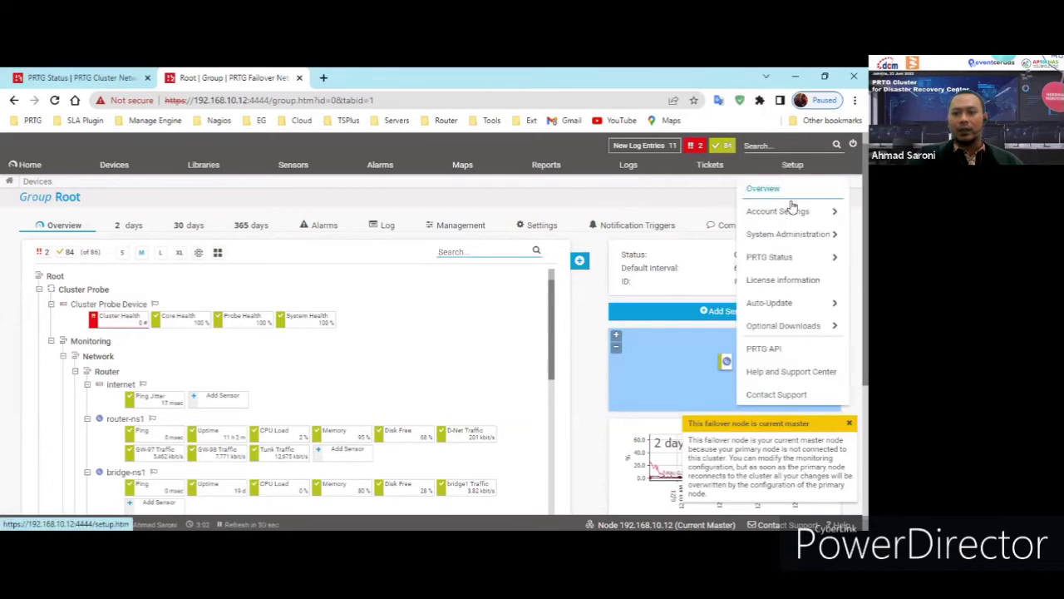
mouse_move(789, 258)
click(696, 277)
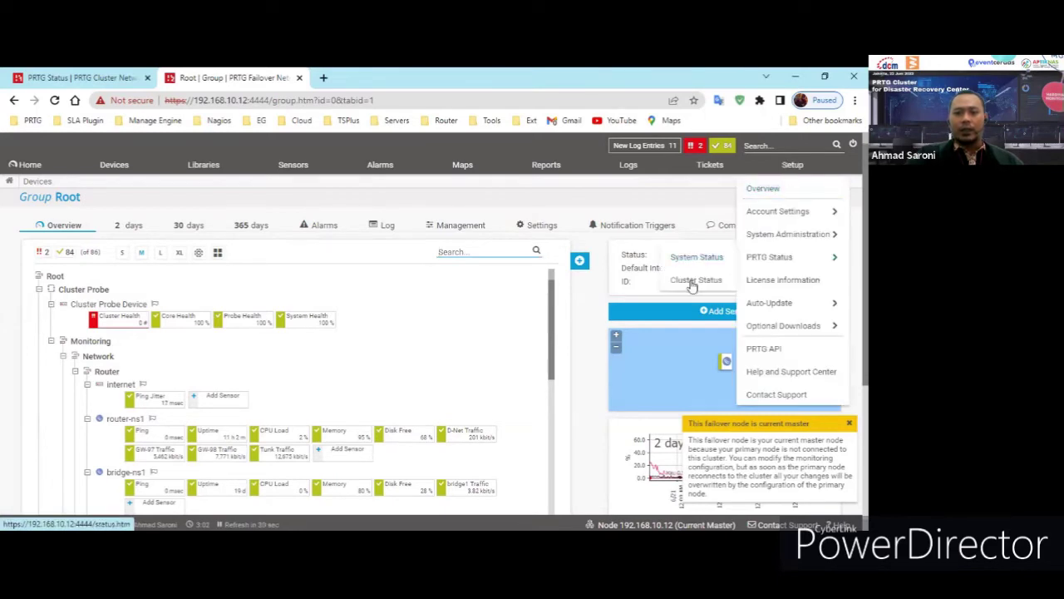
click(552, 228)
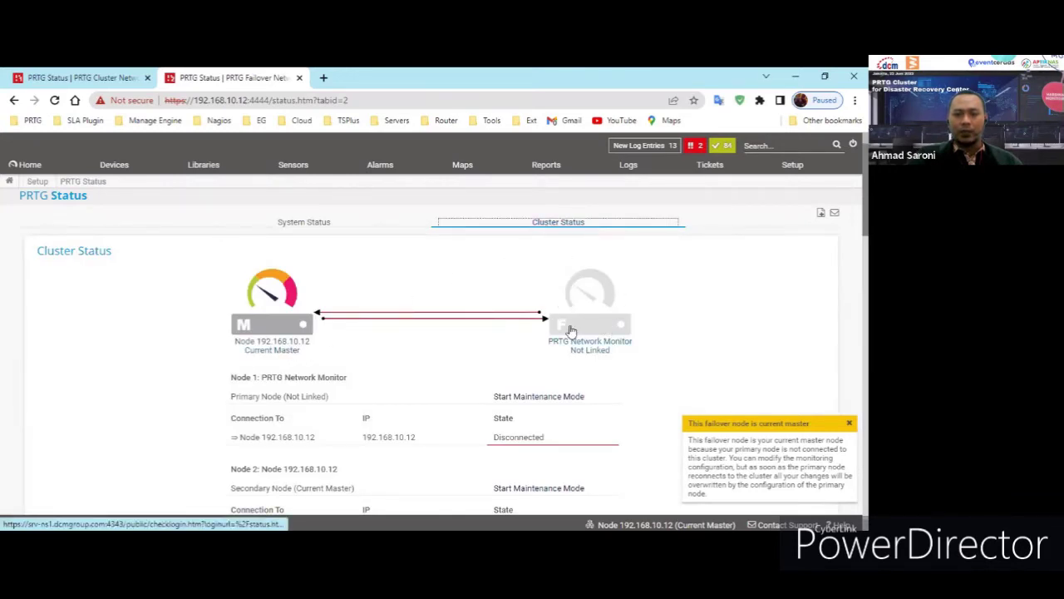
click(561, 226)
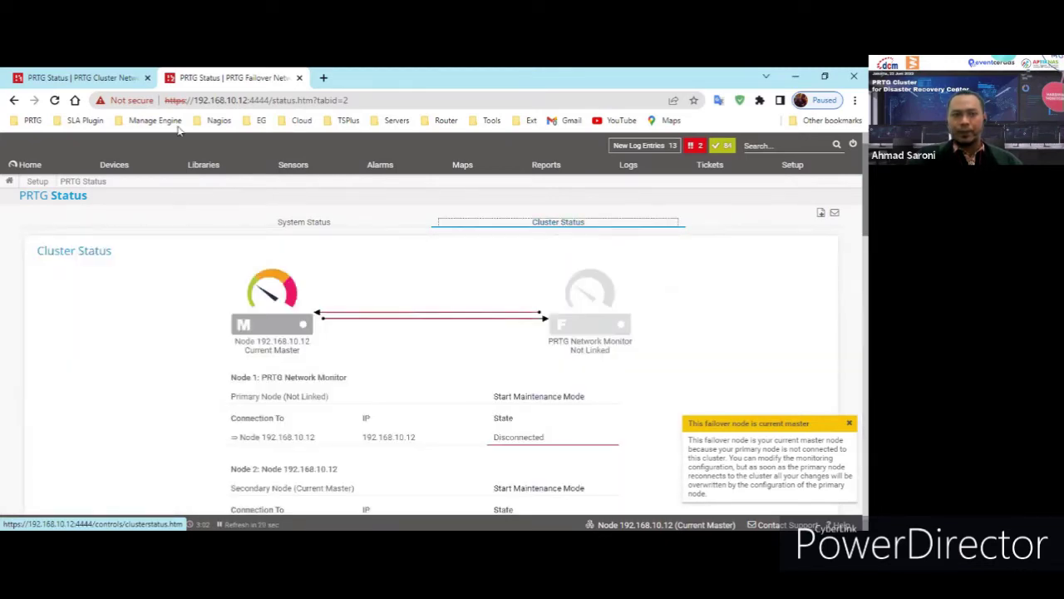
Switch to the master node's page at 192.168.10.11 and retry the lost connection to the PRTG core server.
key(ctrl+shift+Tab)
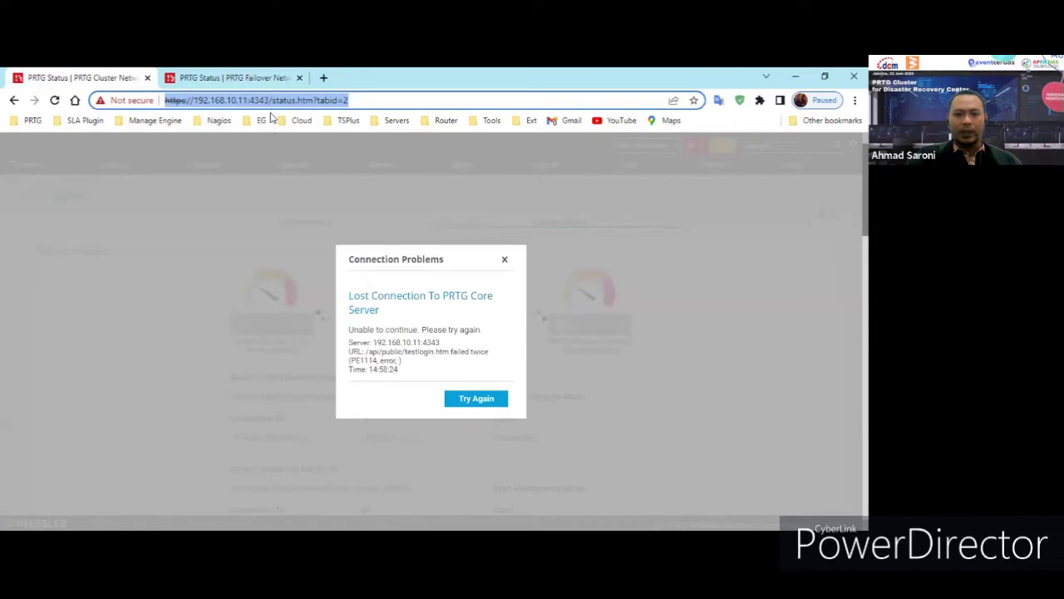
click(249, 77)
click(105, 79)
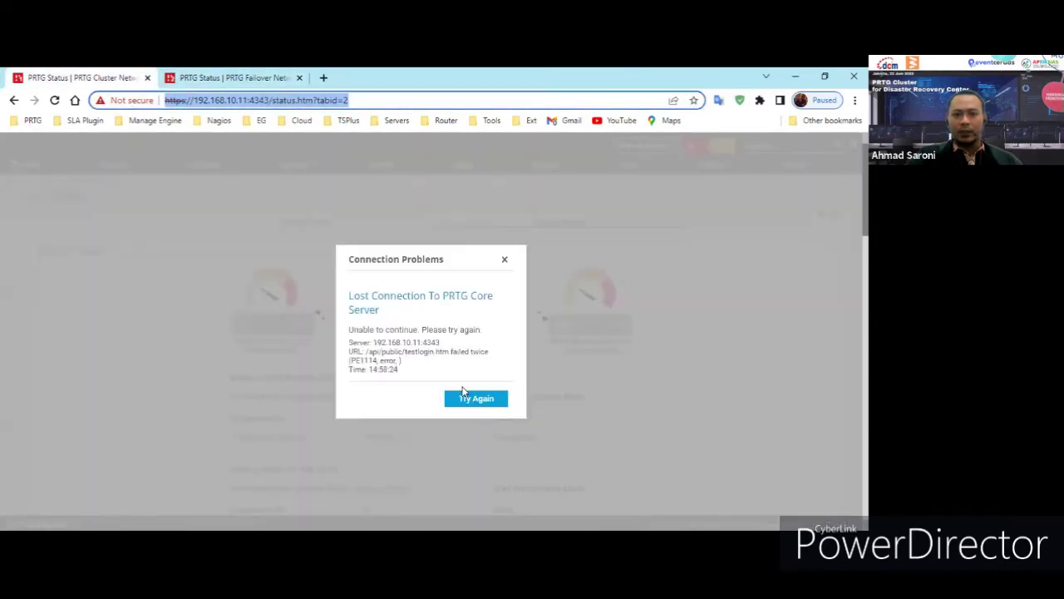
click(467, 396)
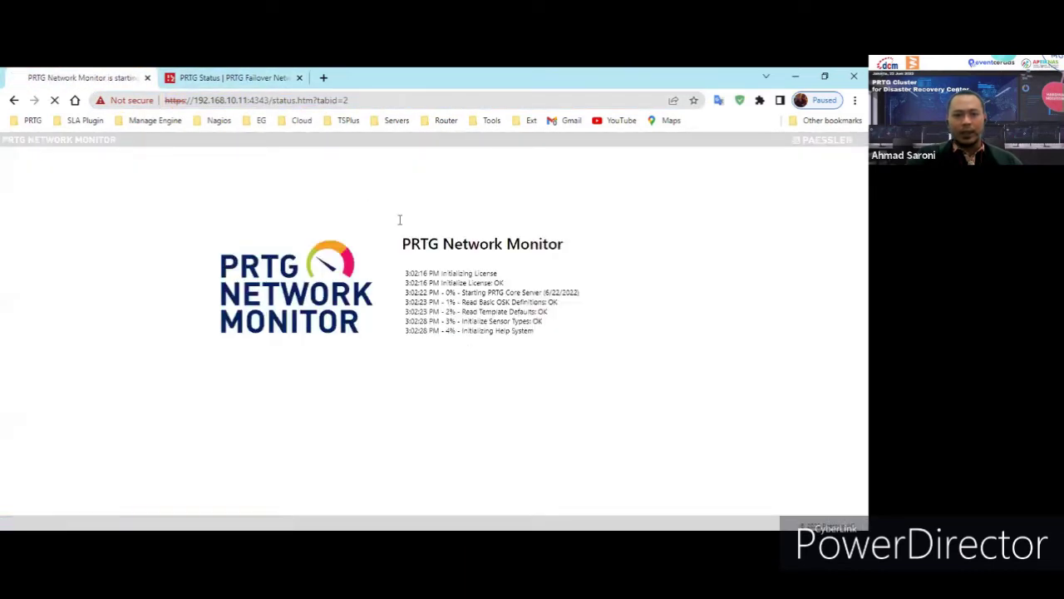
Reload Cluster Status on failover node 192.168.10.12, checking the master's startup page between reloads.
click(268, 74)
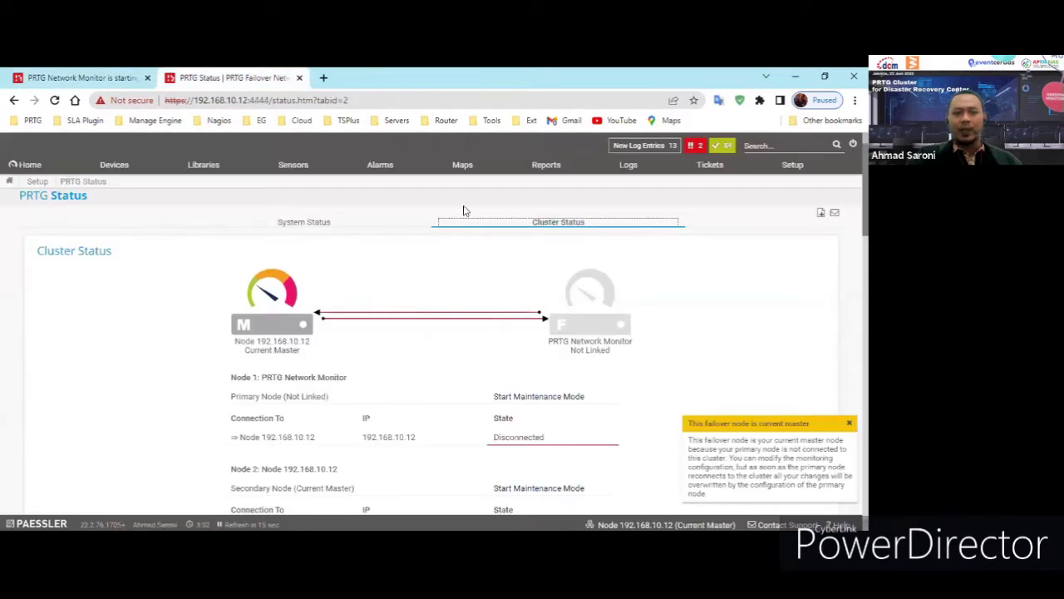
click(566, 223)
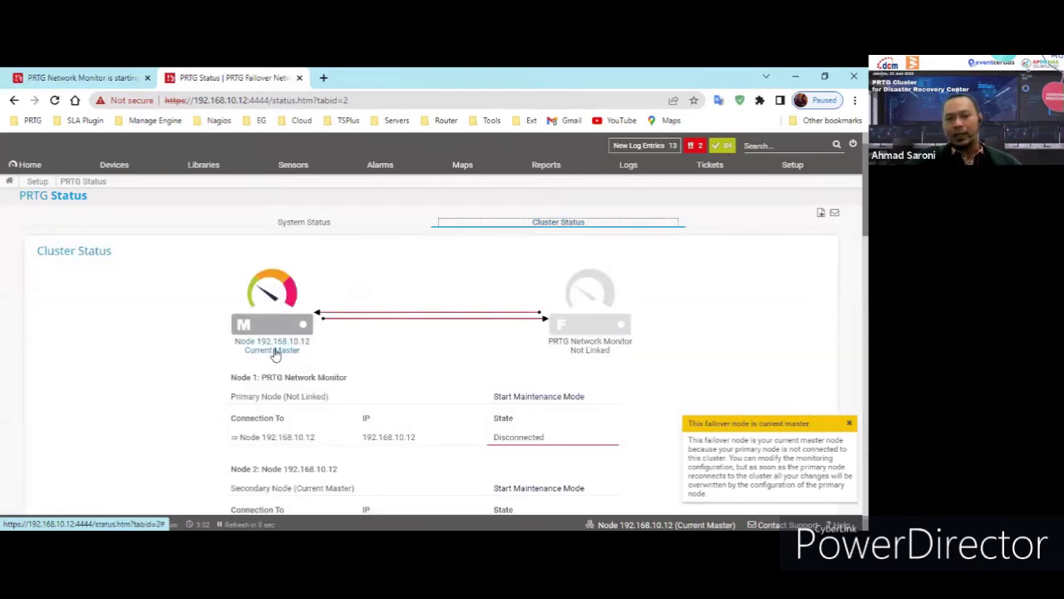
click(555, 226)
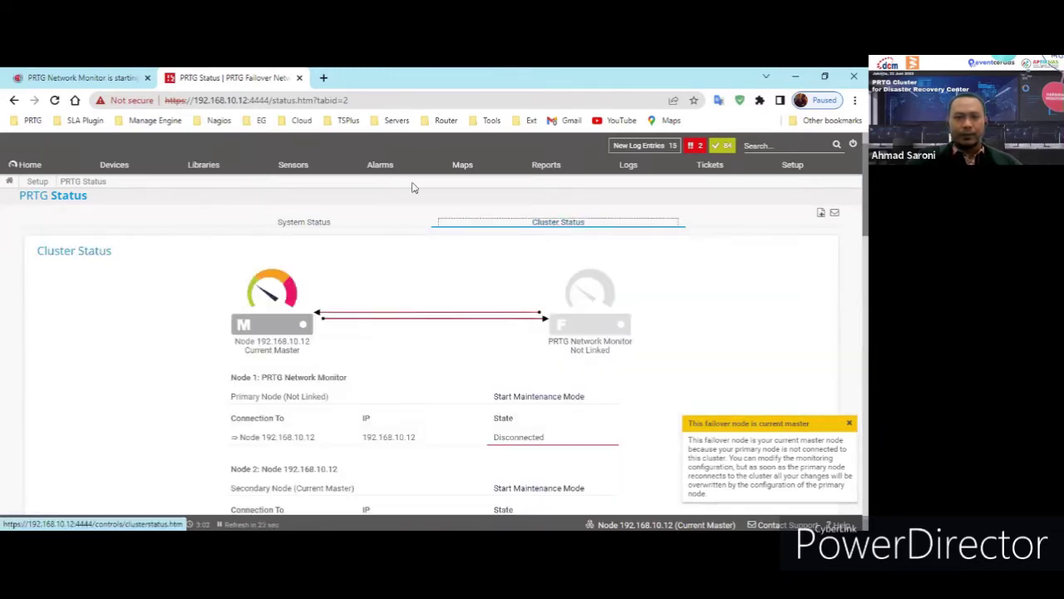
click(114, 75)
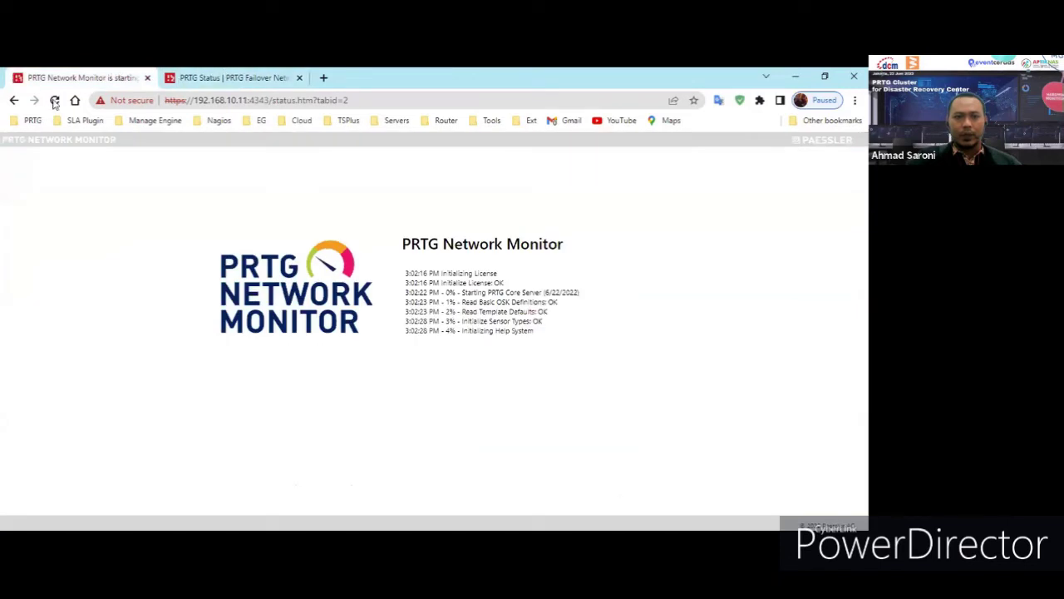
click(234, 77)
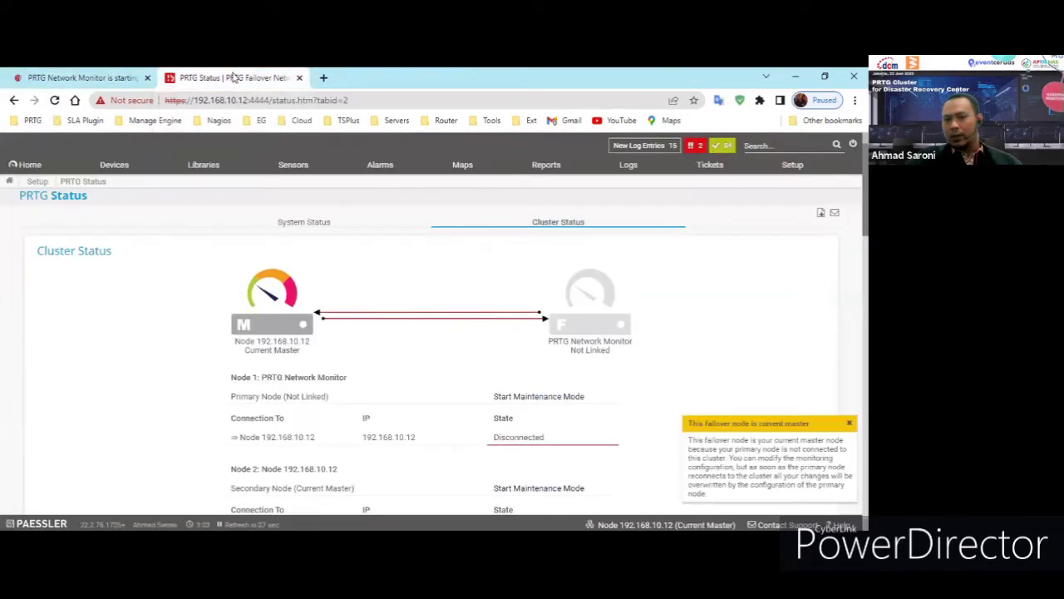
click(555, 227)
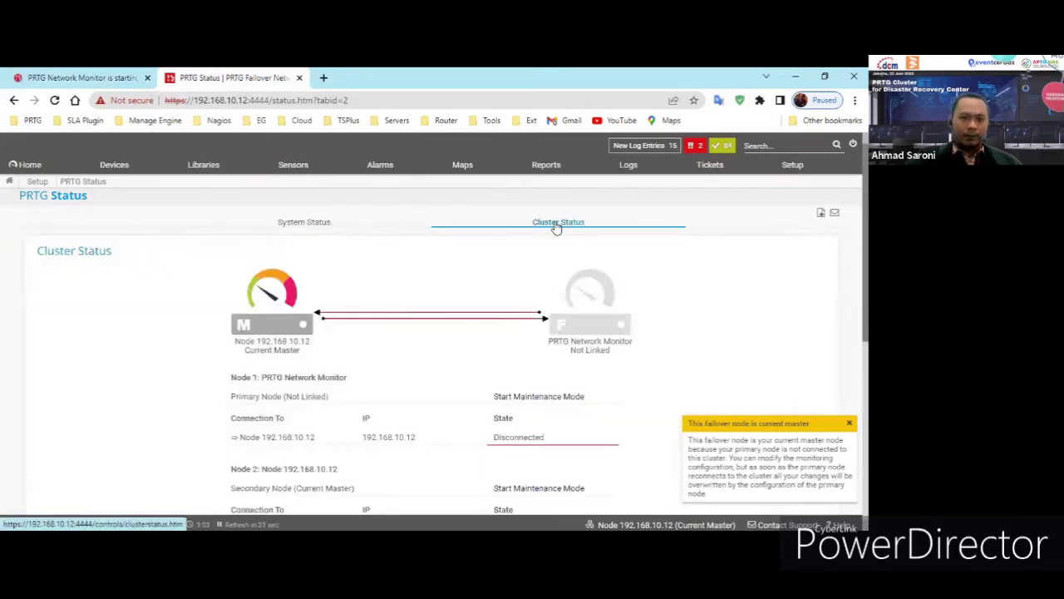
click(555, 227)
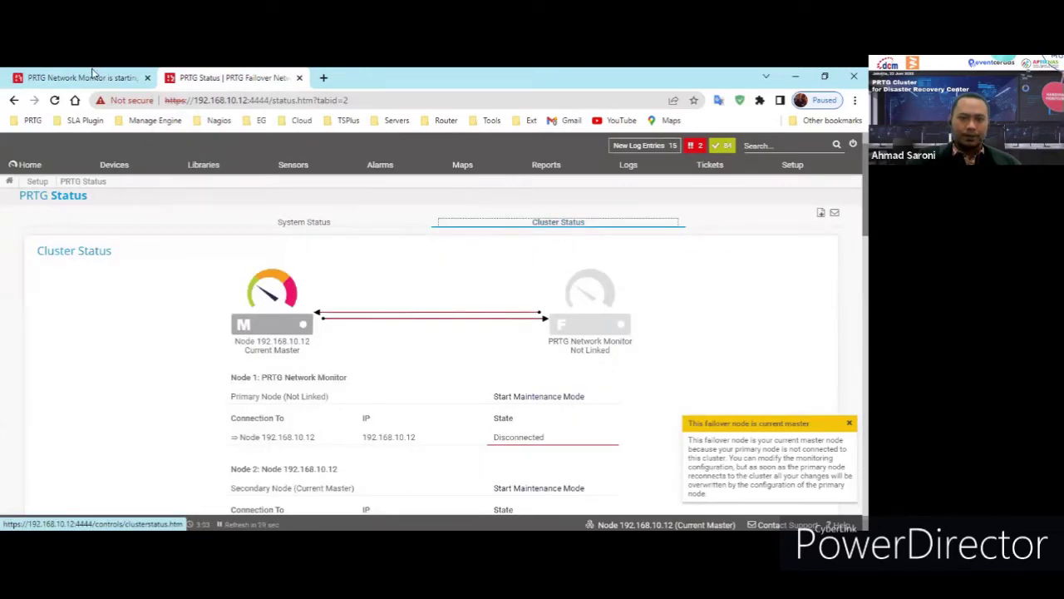
Recheck the master's startup log, then return to the failover node and reload Cluster Status several times.
click(93, 73)
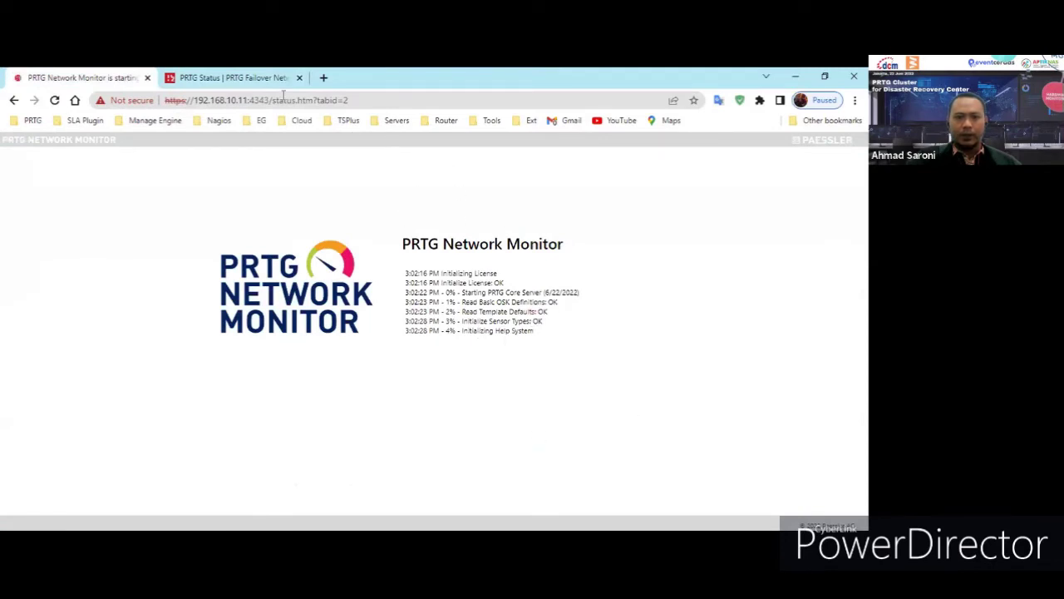
click(249, 77)
click(557, 232)
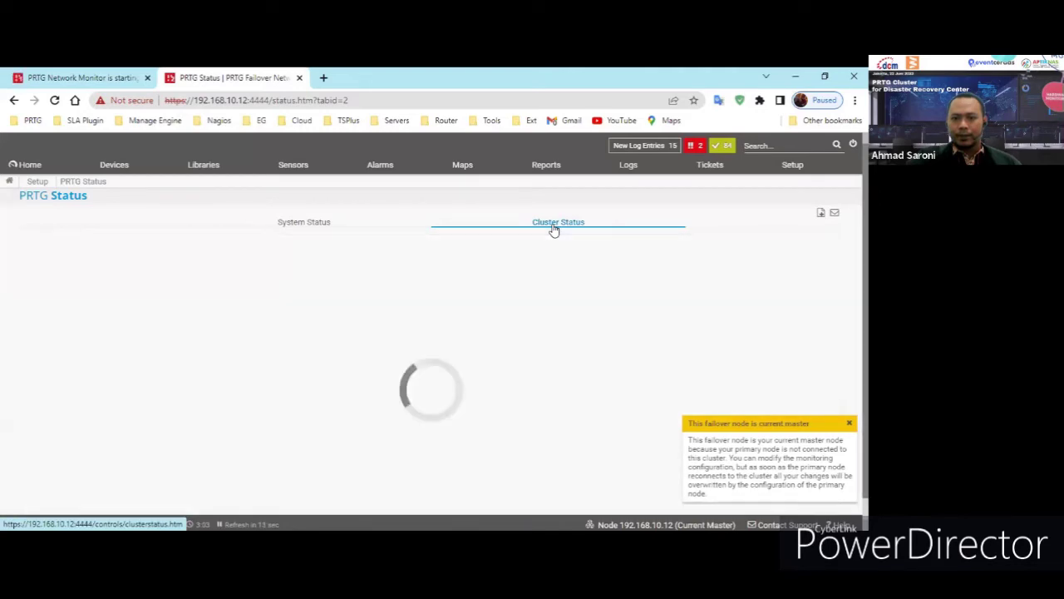
click(554, 230)
click(554, 231)
click(555, 230)
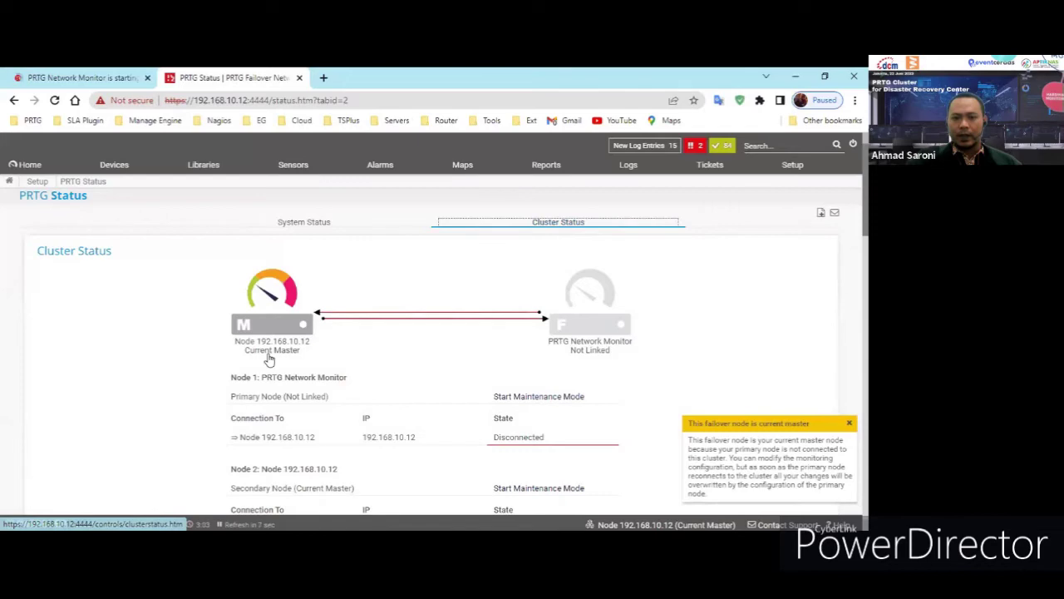
Check whether the master's web interface at 192.168.10.11 has loaded, then reload the failover node's Cluster Status to examine the node roles.
click(79, 78)
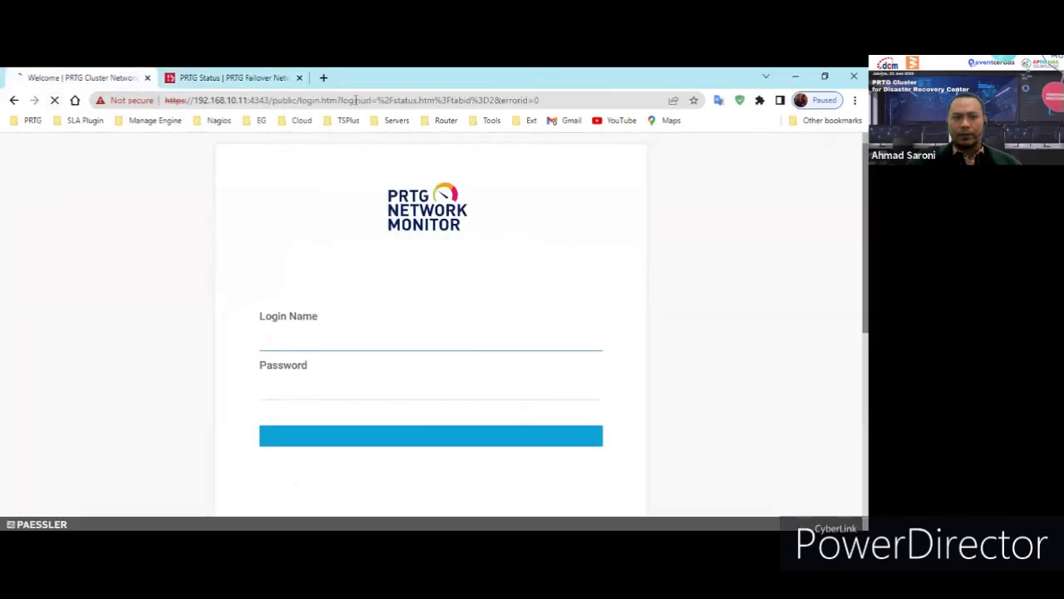
click(233, 78)
click(566, 227)
click(565, 227)
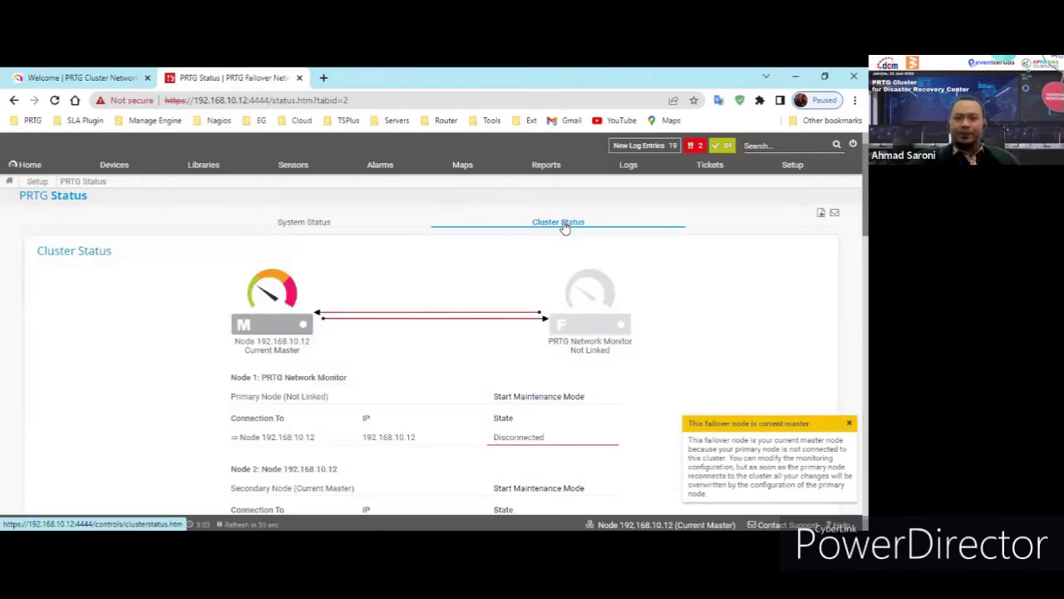
click(560, 231)
click(555, 232)
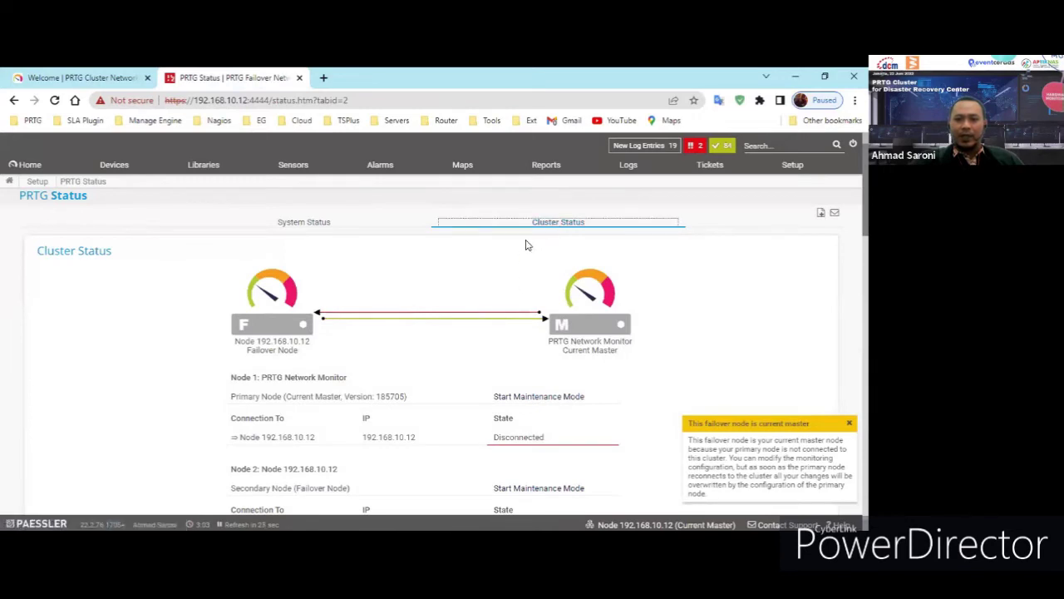
Reload Cluster Status again and review the connection states listed for Node 1 and Node 2.
click(542, 222)
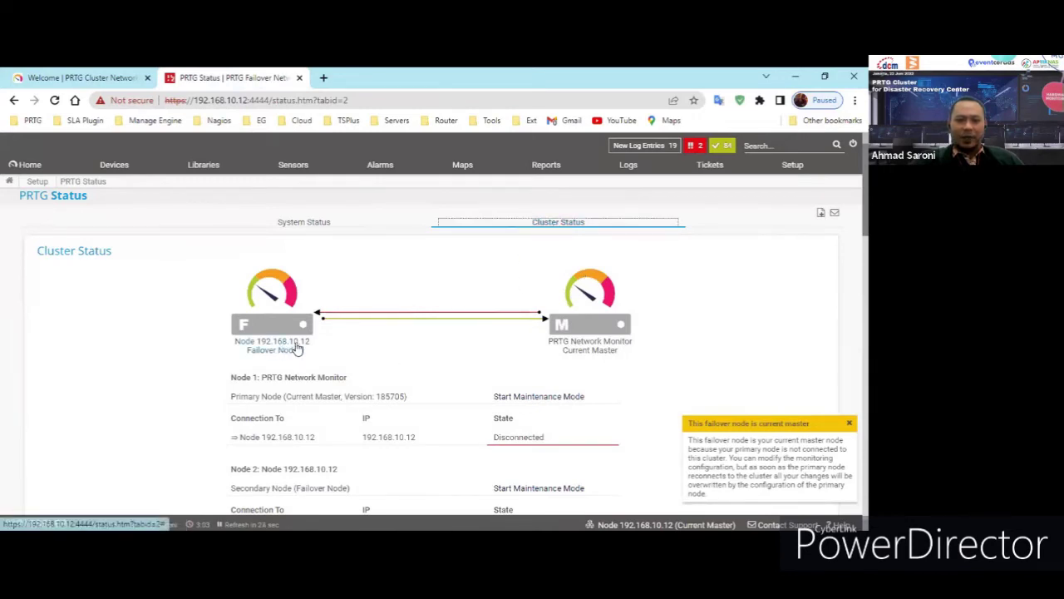
click(570, 229)
click(570, 228)
scroll(513, 380, down, 3)
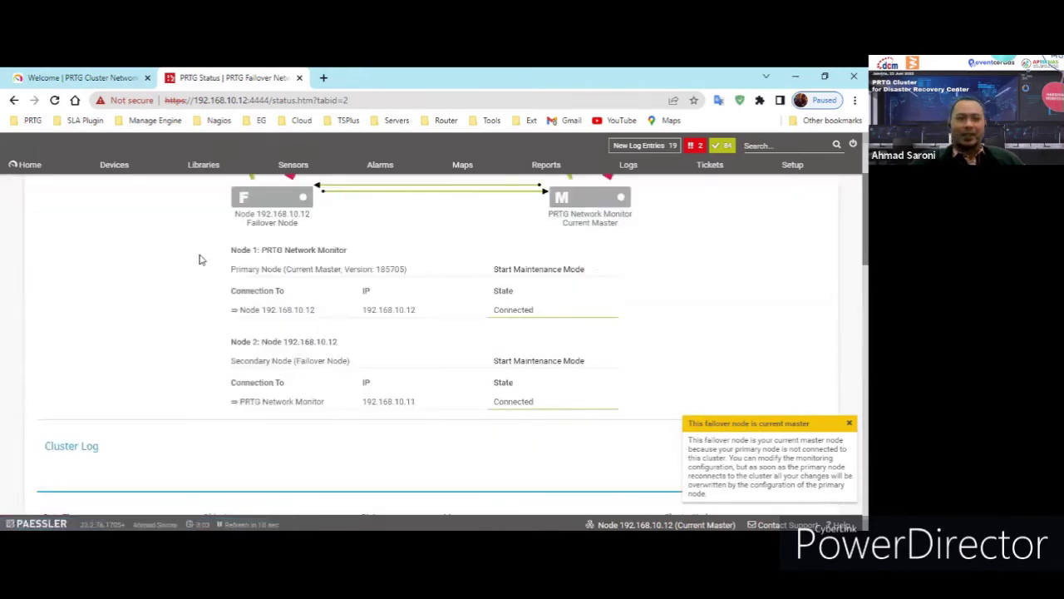
From the device tree, open the internet device's Ping Jitter sensor, reload its overview and check the cluster node table.
scroll(202, 257, up, 3)
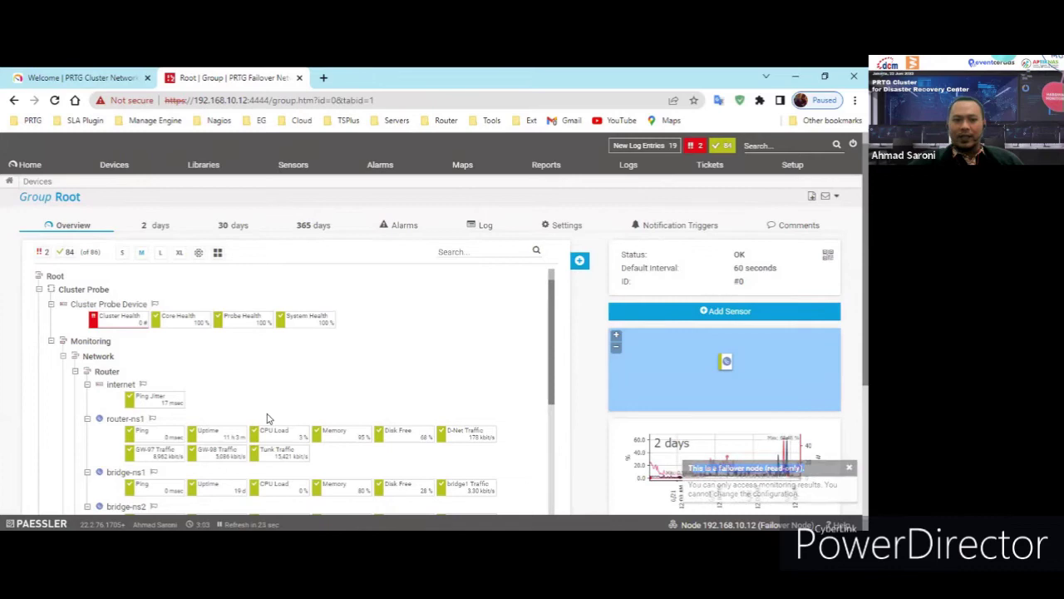
click(161, 403)
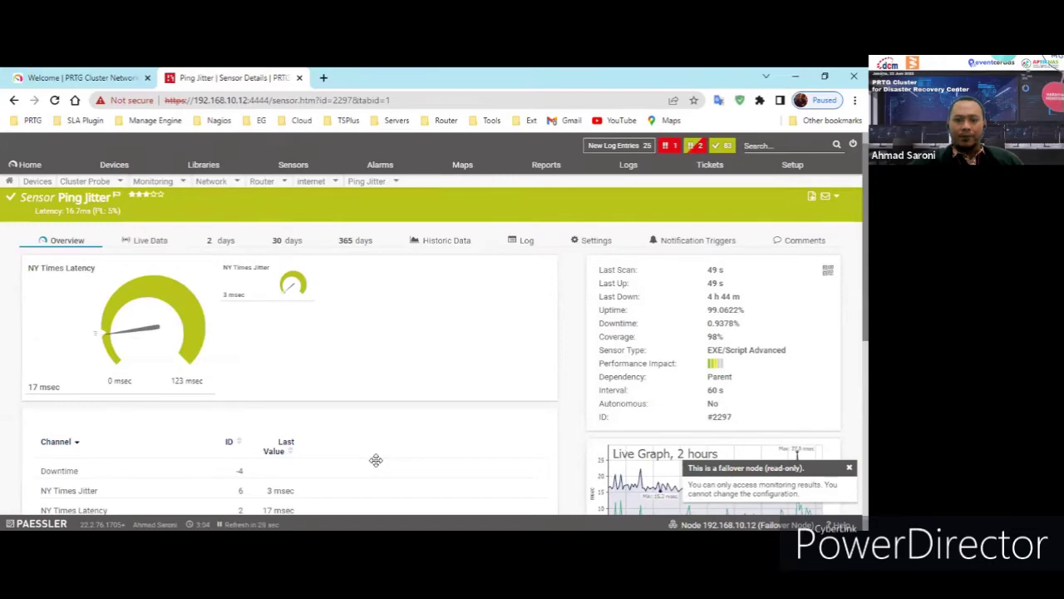
scroll(282, 250, down, 4)
scroll(311, 260, up, 3)
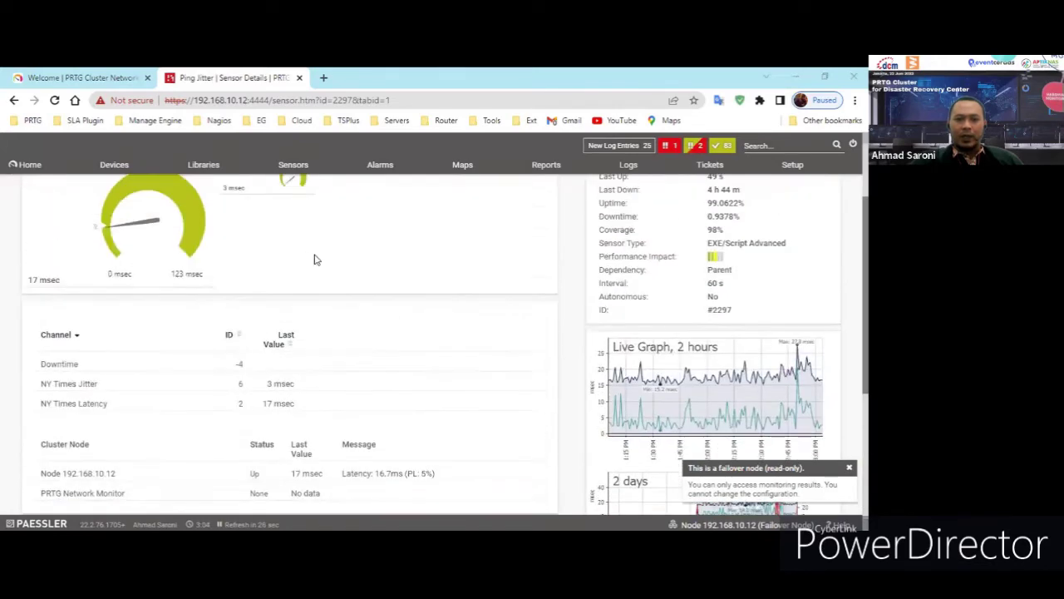
scroll(349, 253, up, 2)
click(65, 241)
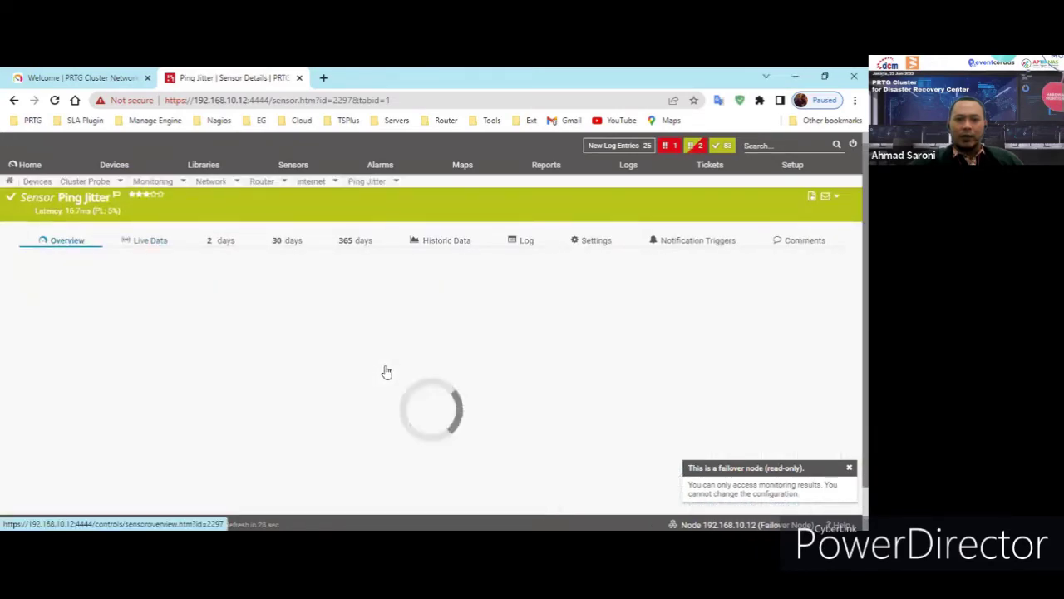
scroll(394, 369, down, 2)
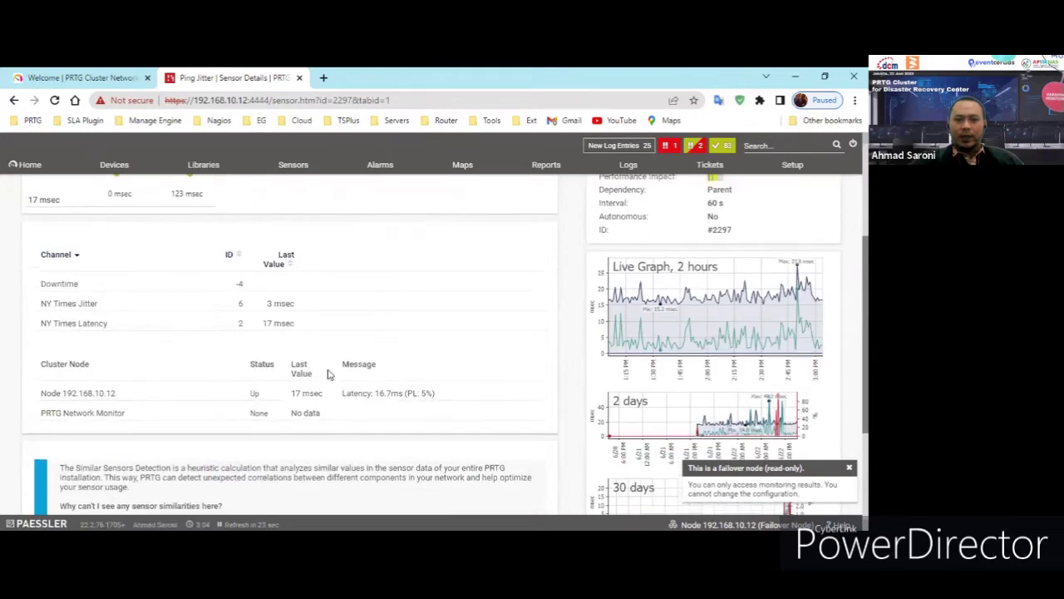
Log in to the master's web interface at 192.168.10.11 with the account login name and password.
scroll(328, 374, up, 2)
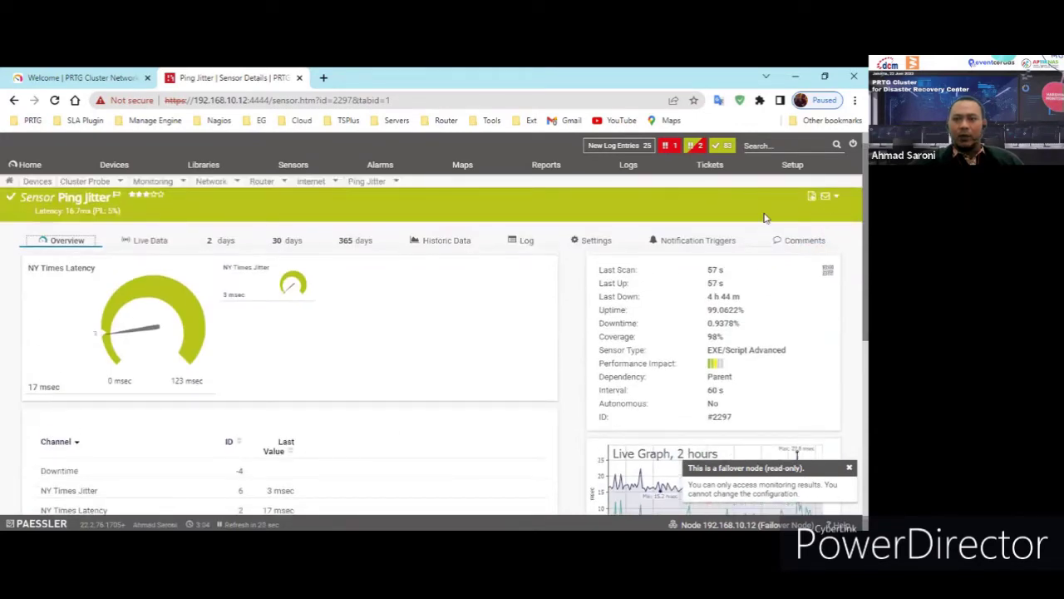
scroll(256, 272, down, 5)
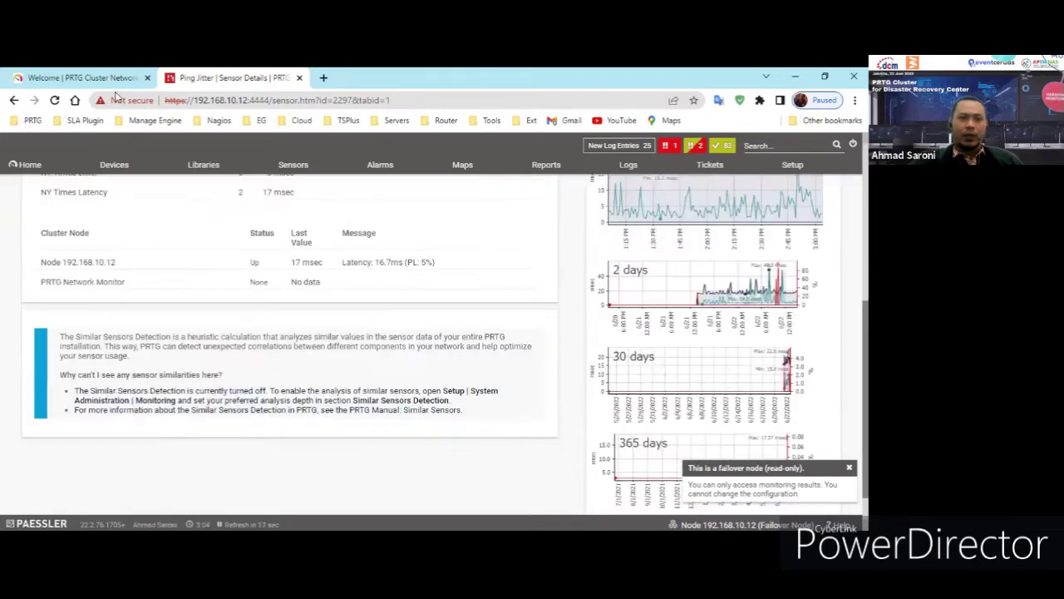
click(82, 77)
click(290, 332)
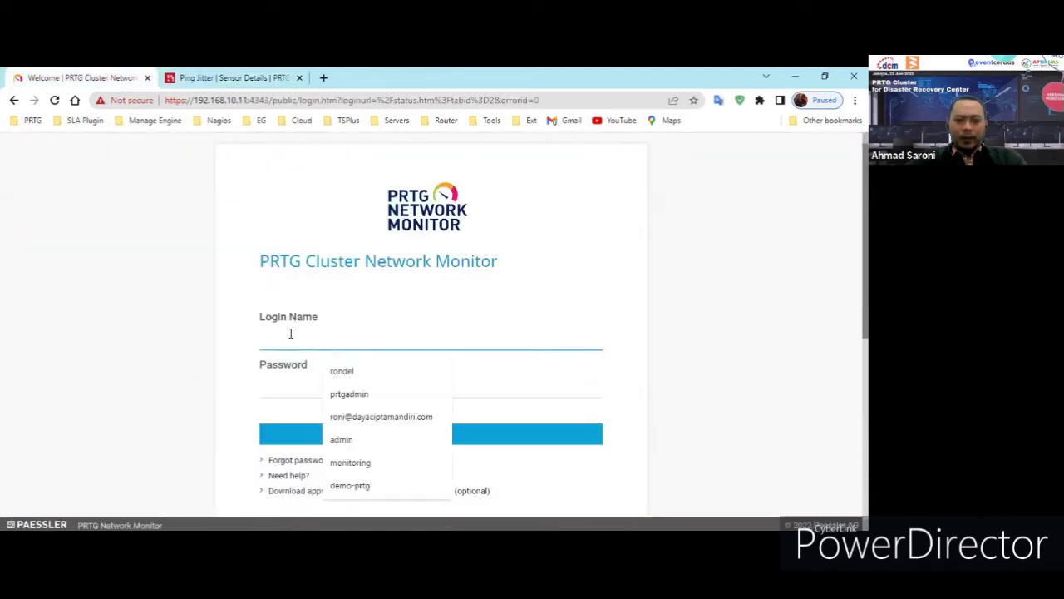
text(ron)
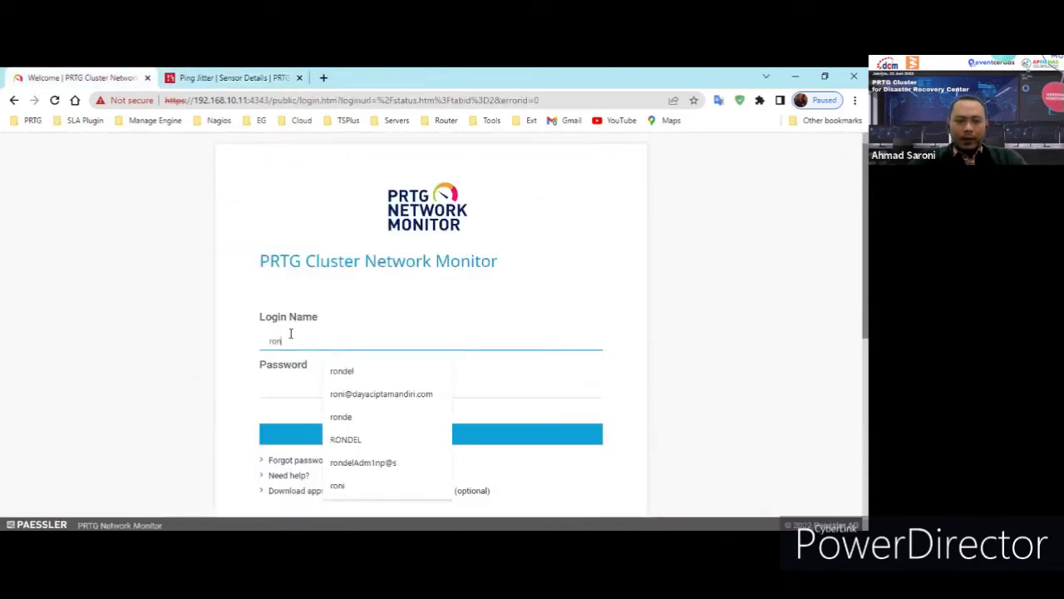
key(Down)
key(Return)
key(Tab)
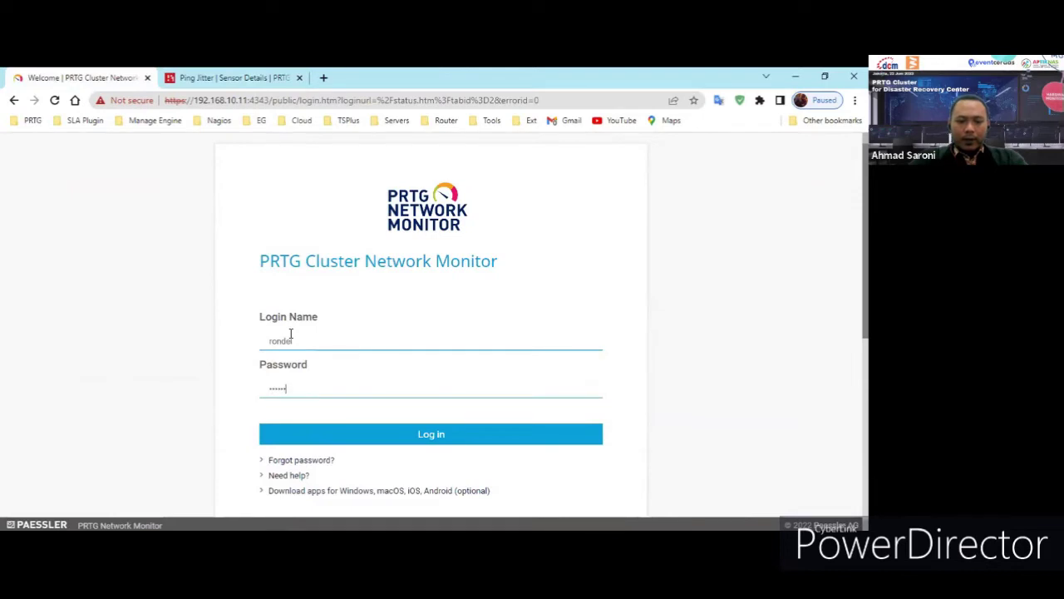
key(Return)
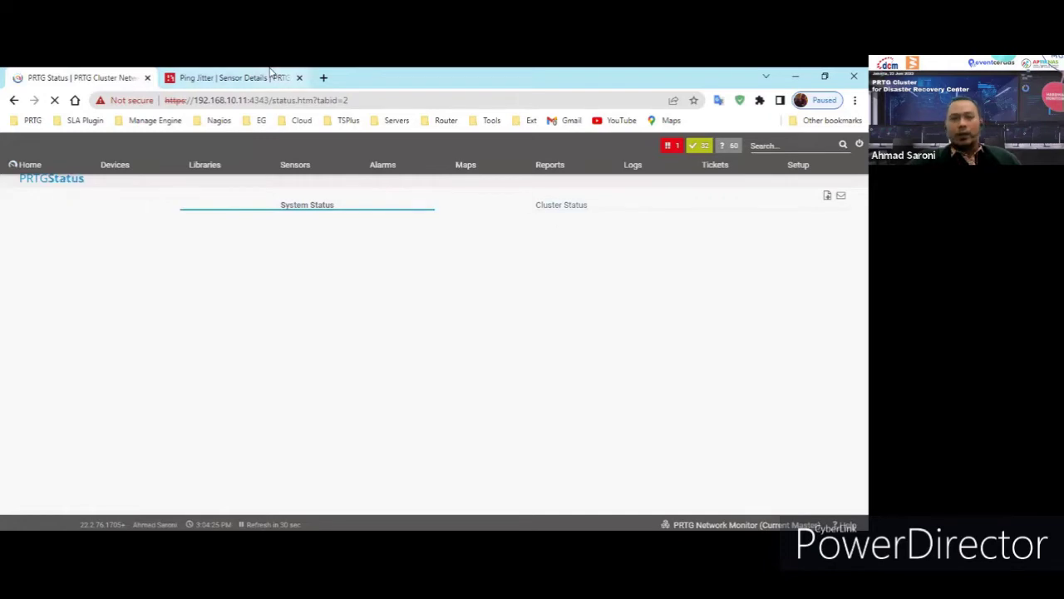
Return to the failover node's Ping Jitter sensor, reload its overview and check the values per cluster node.
key(ctrl+Tab)
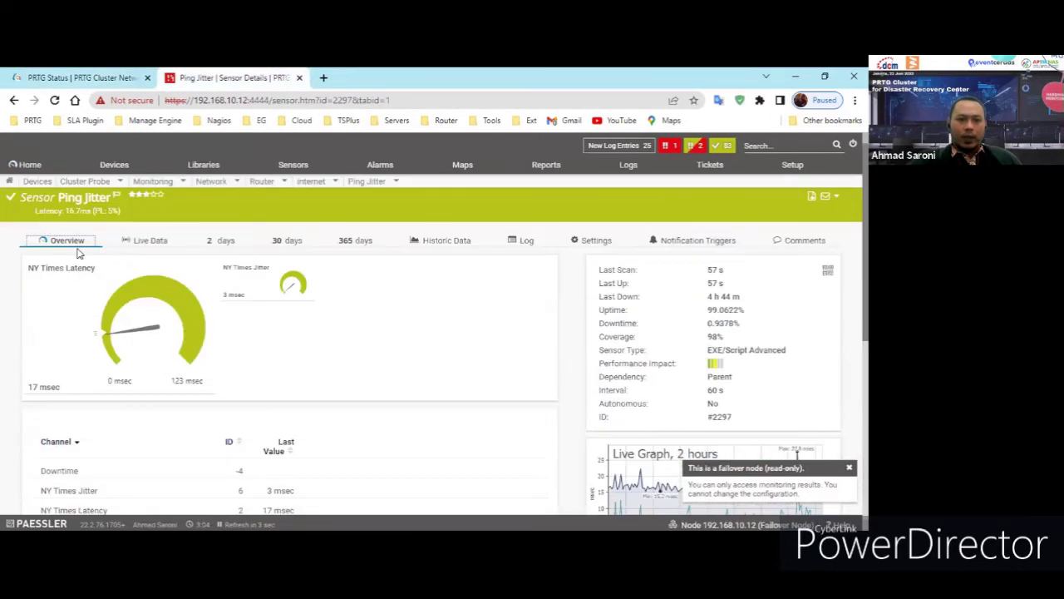
scroll(140, 337, down, 3)
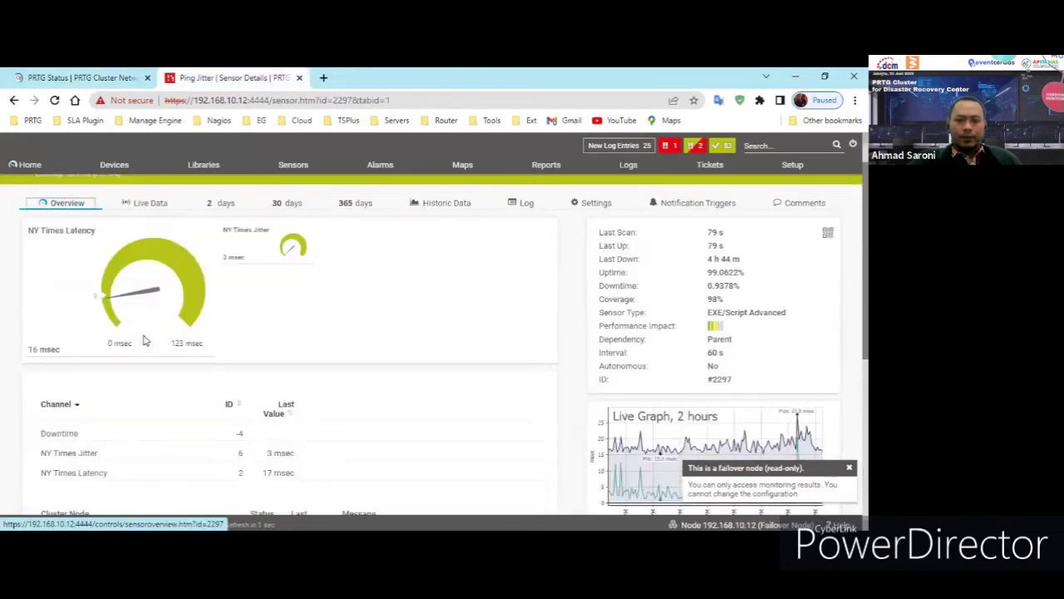
scroll(144, 337, down, 3)
scroll(146, 245, up, 5)
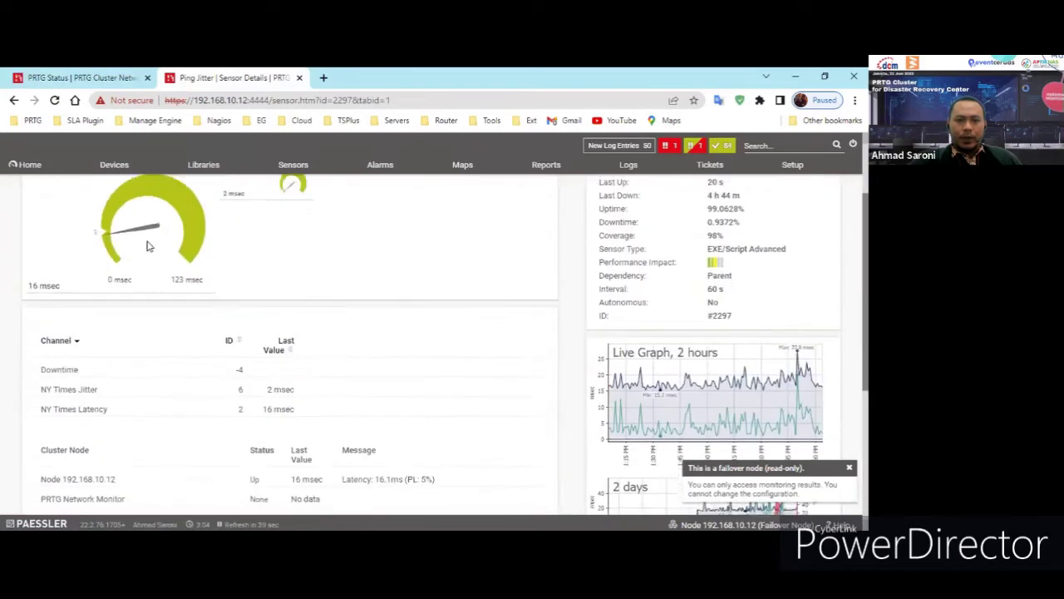
click(78, 252)
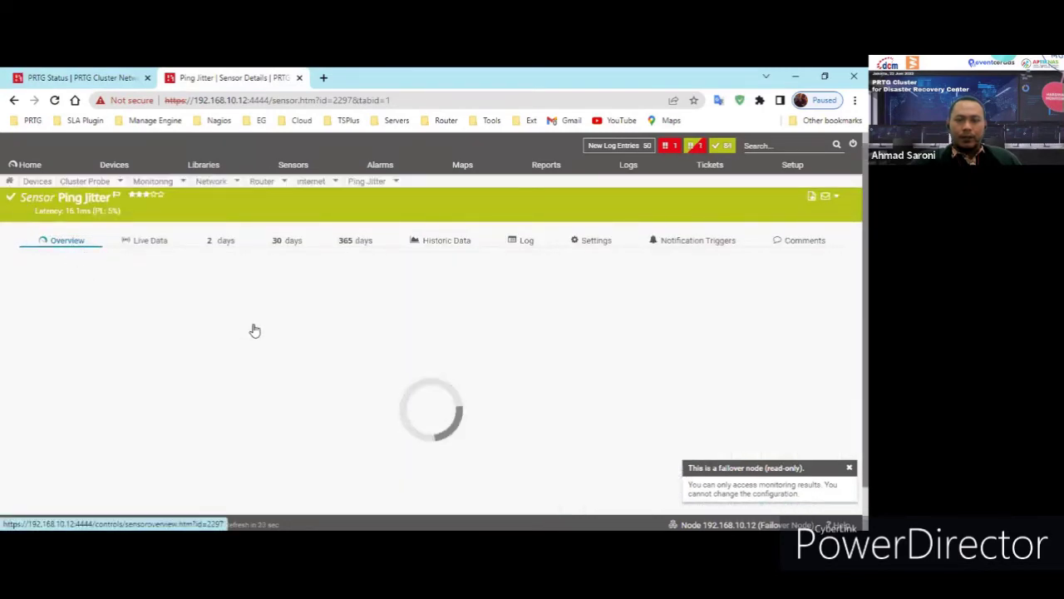
scroll(256, 331, down, 3)
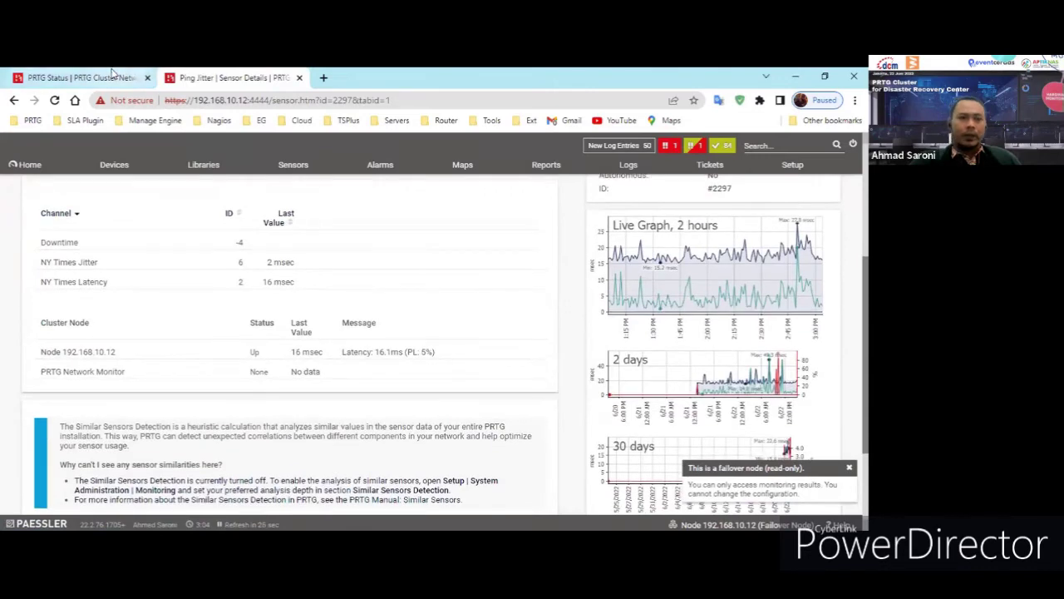
On the master, rescan the Root group from the device tree, view the internet device's Ping Jitter sensor and return to the tree.
click(109, 76)
click(117, 170)
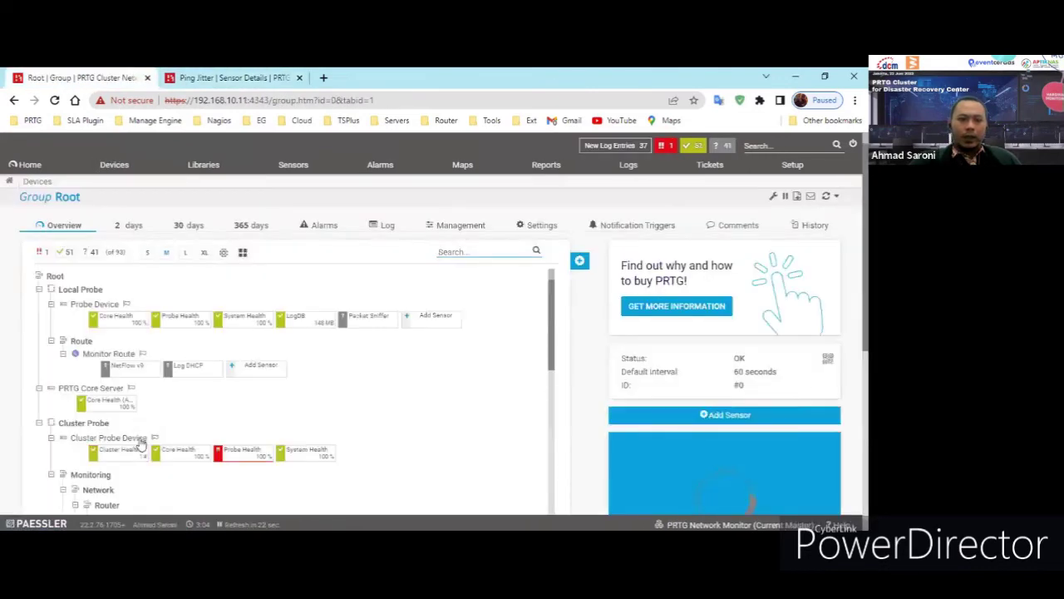
click(825, 197)
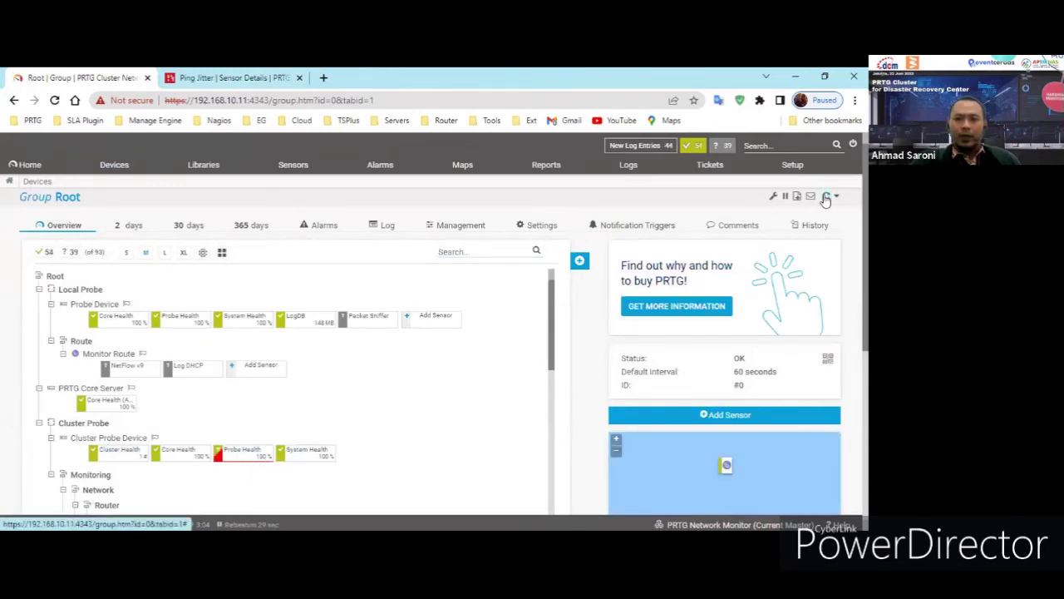
scroll(331, 348, down, 3)
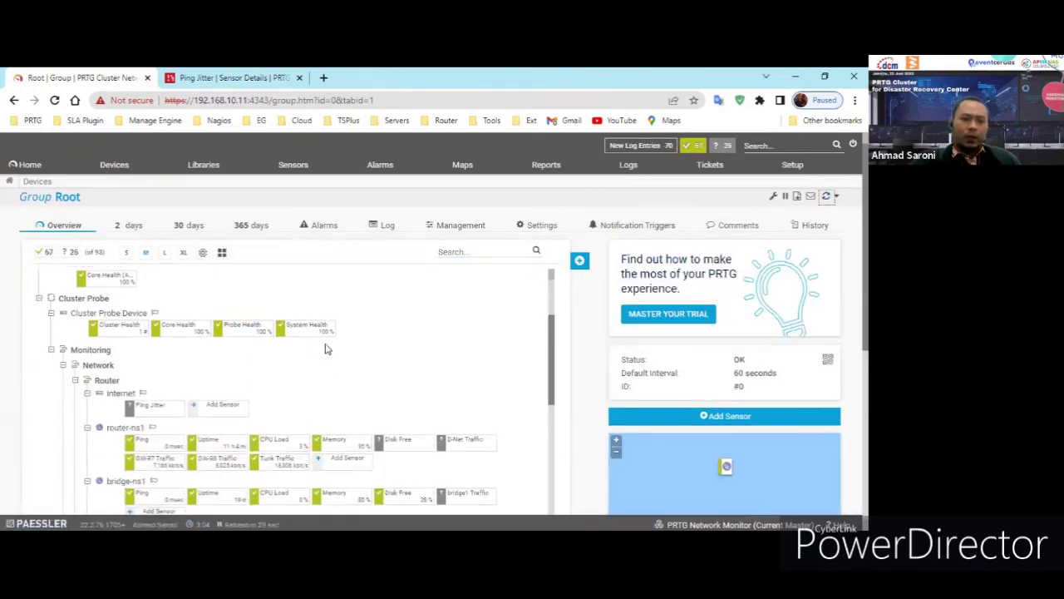
click(159, 341)
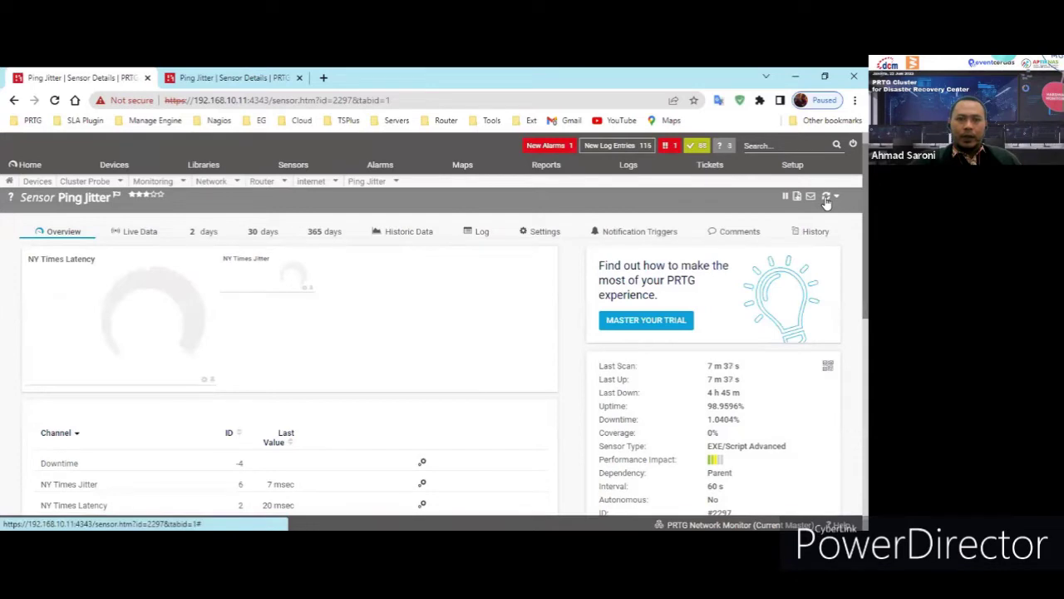
click(114, 164)
On the failover node, open a Ping sensor from the device tree and compare the status reported by both cluster nodes.
key(ctrl+Tab)
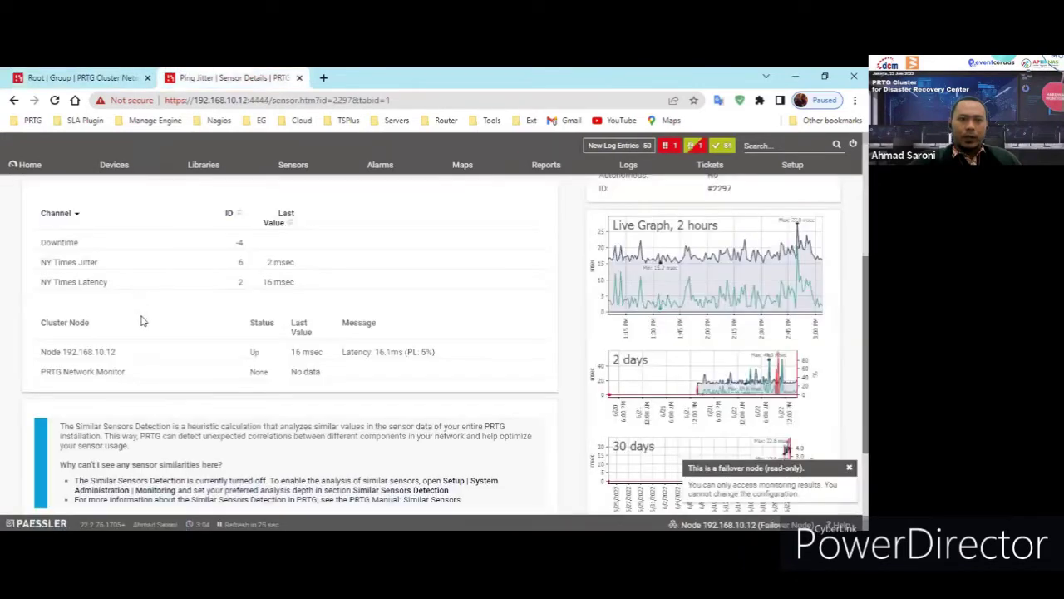
scroll(81, 223, up, 3)
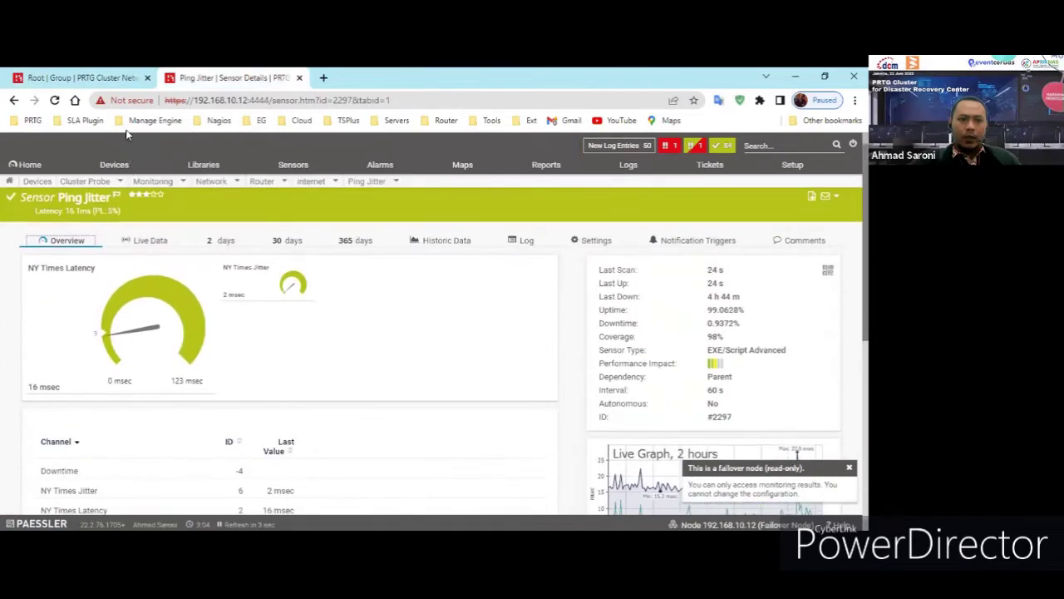
click(115, 166)
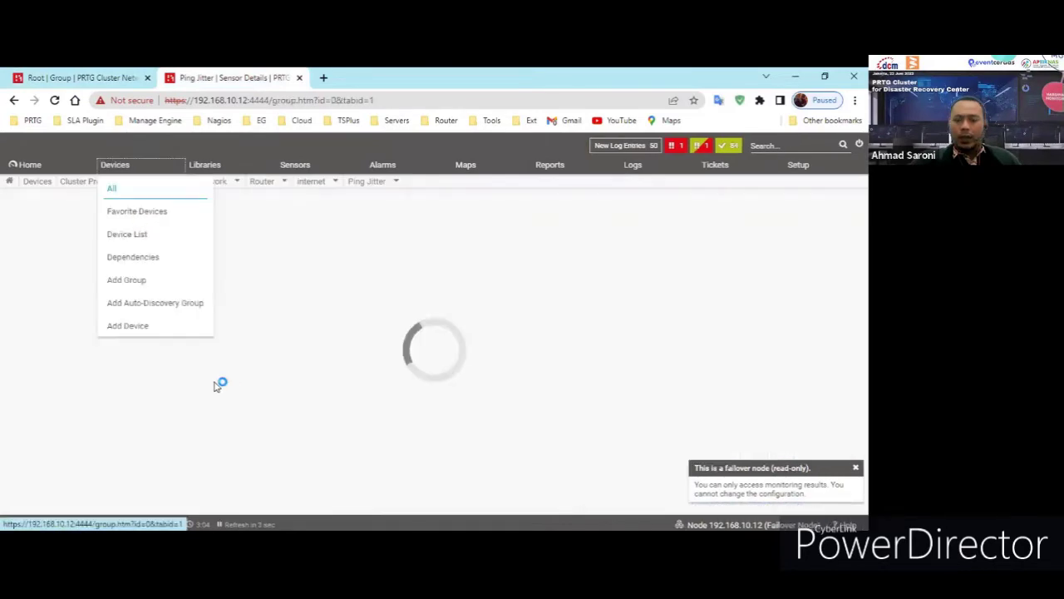
click(148, 391)
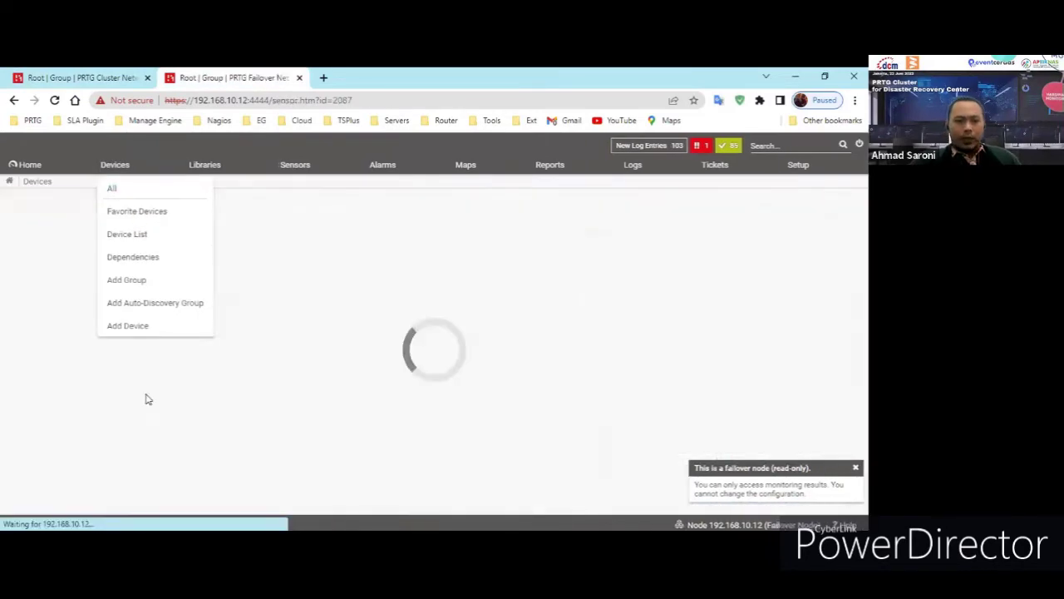
scroll(297, 369, down, 3)
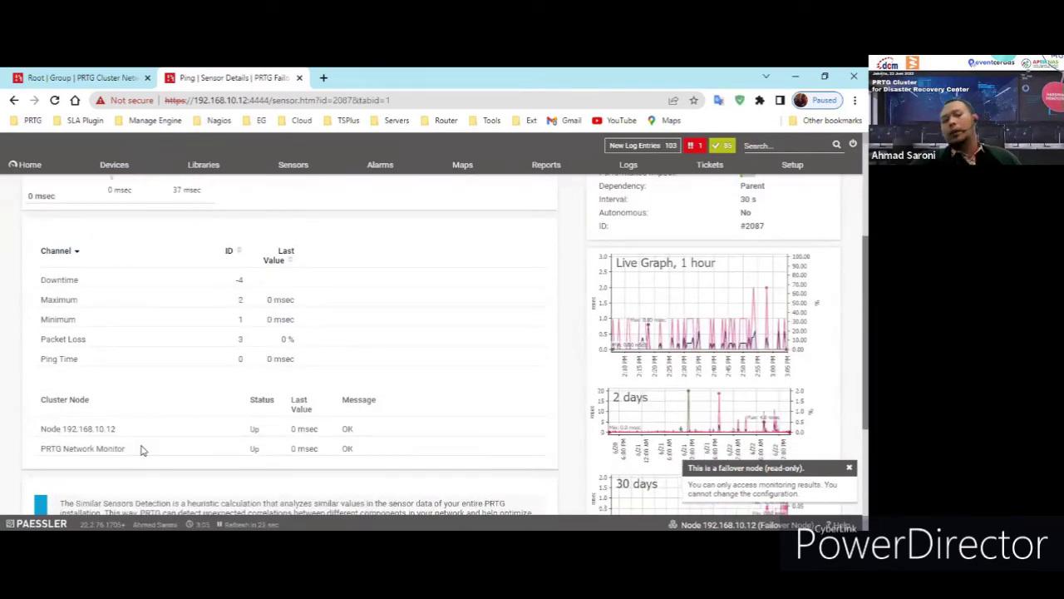
scroll(154, 449, up, 3)
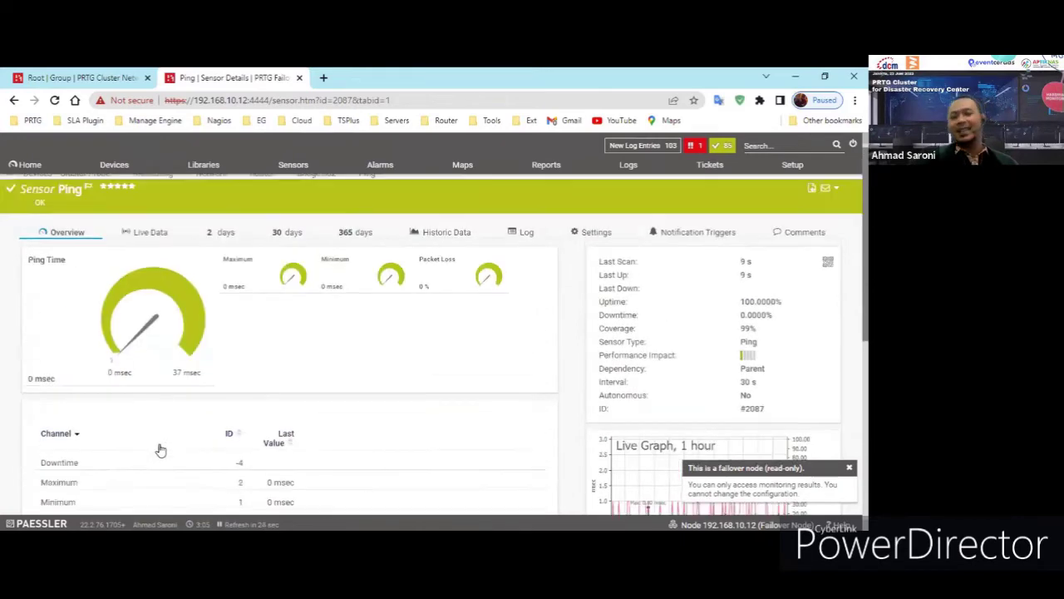
On the master, open Cluster Status, reload it and examine the node roles and the connection between both nodes.
click(56, 77)
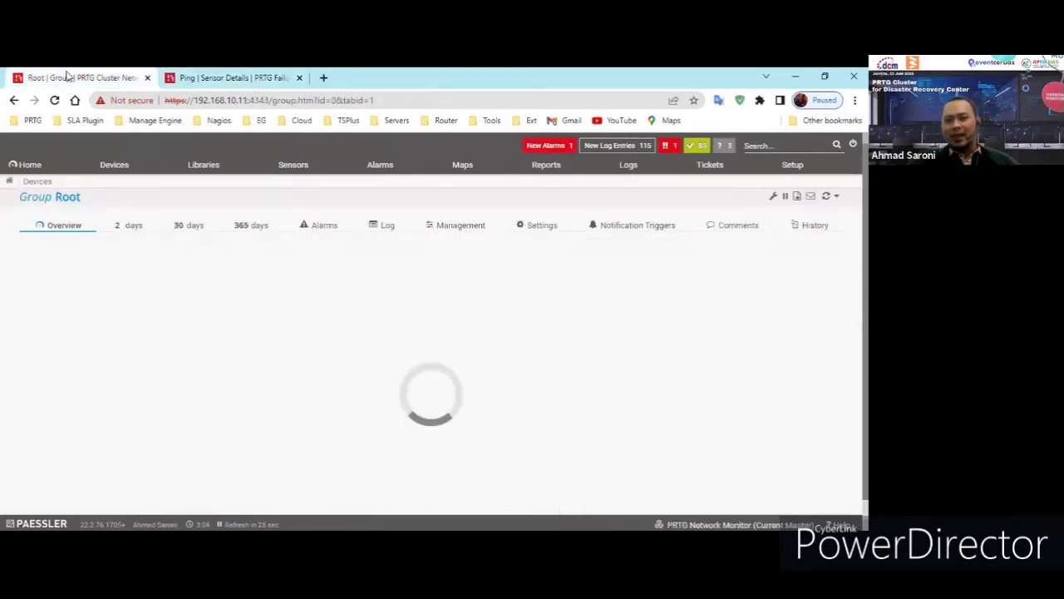
mouse_move(793, 170)
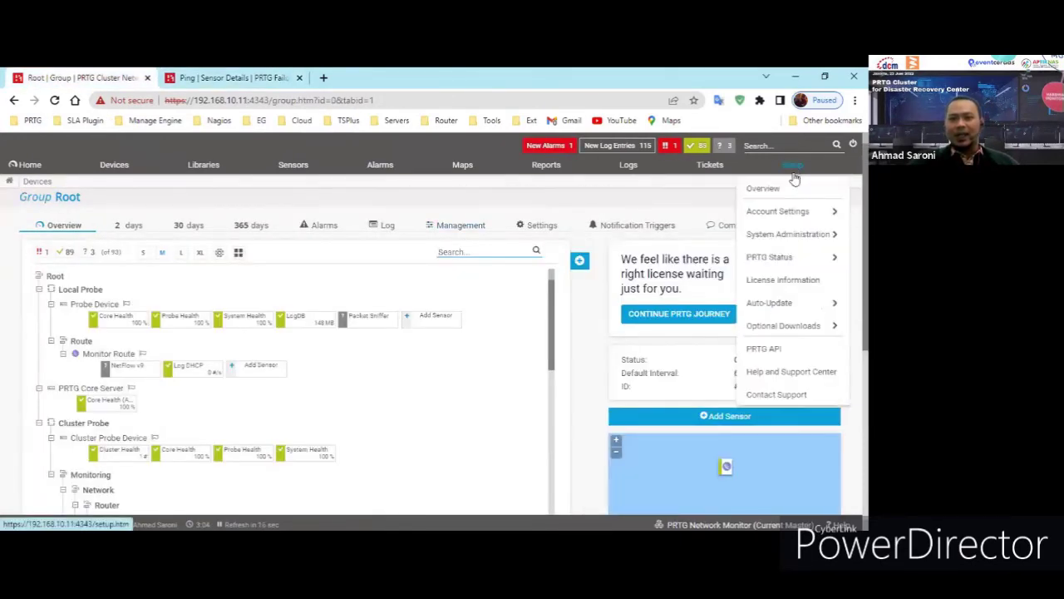
mouse_move(750, 263)
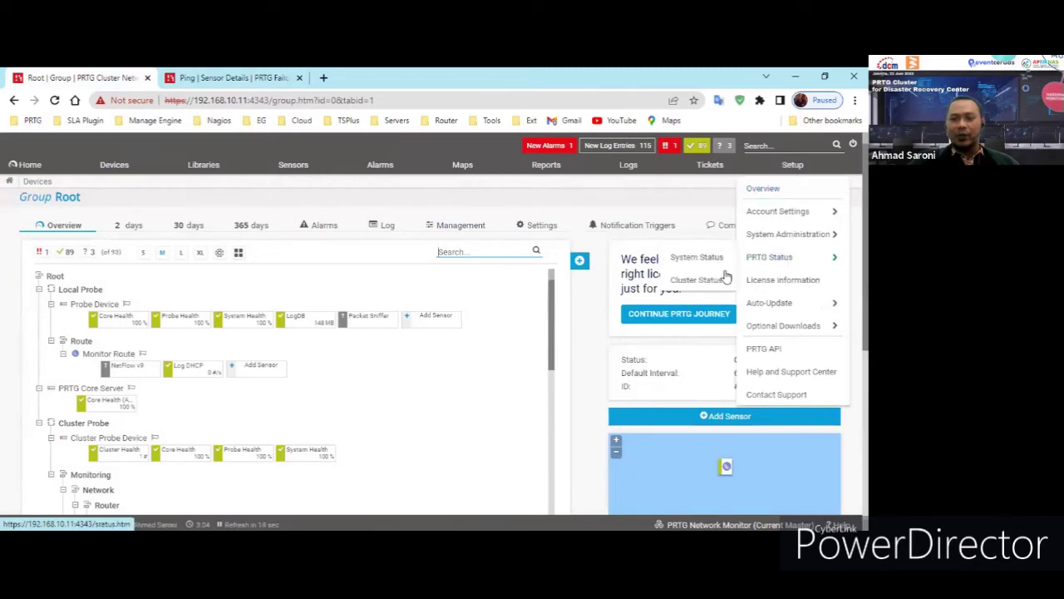
click(664, 286)
click(551, 223)
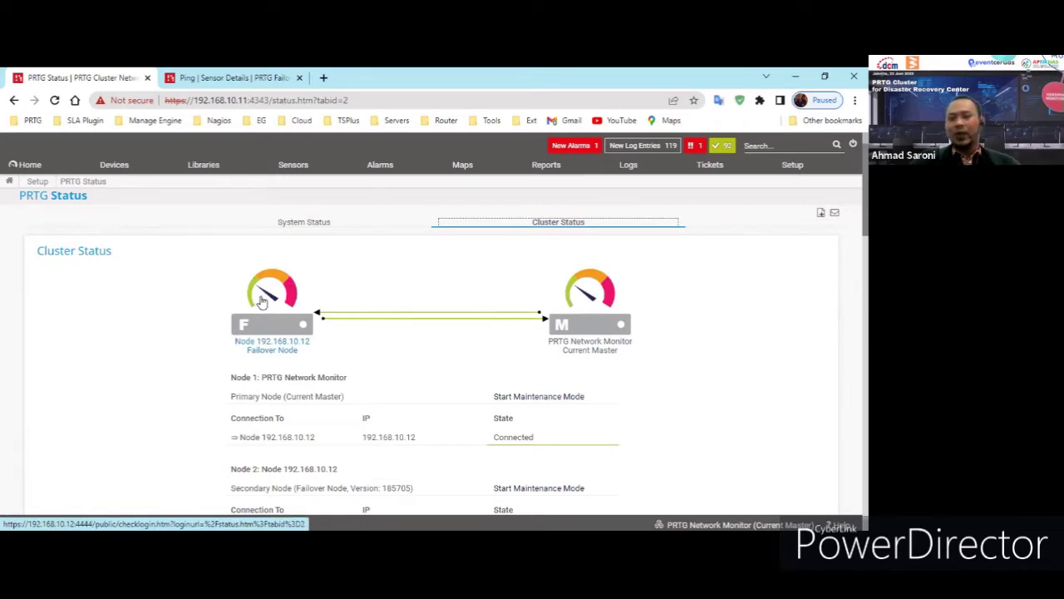
click(553, 223)
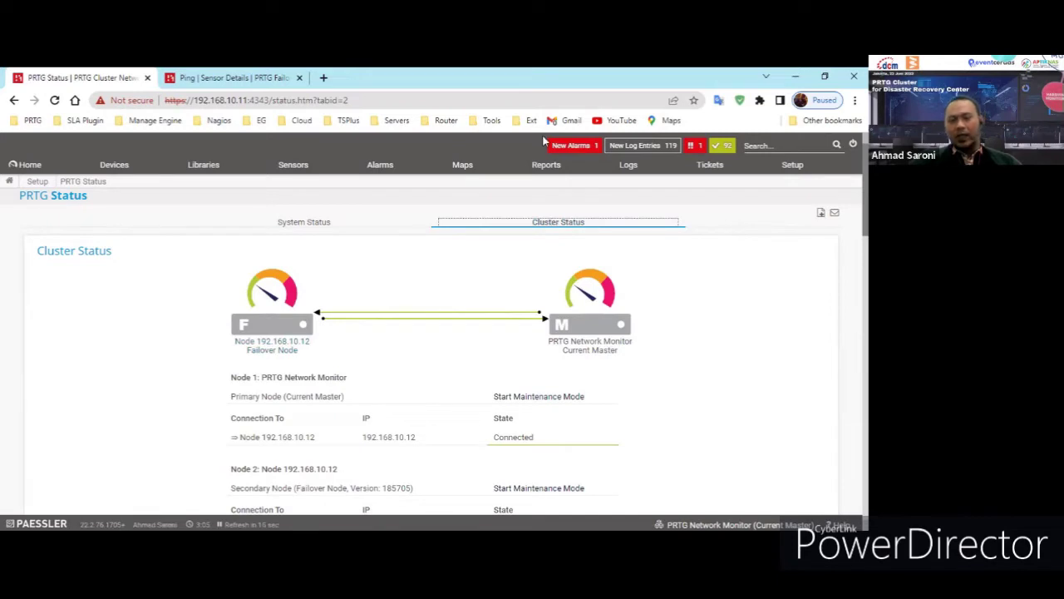